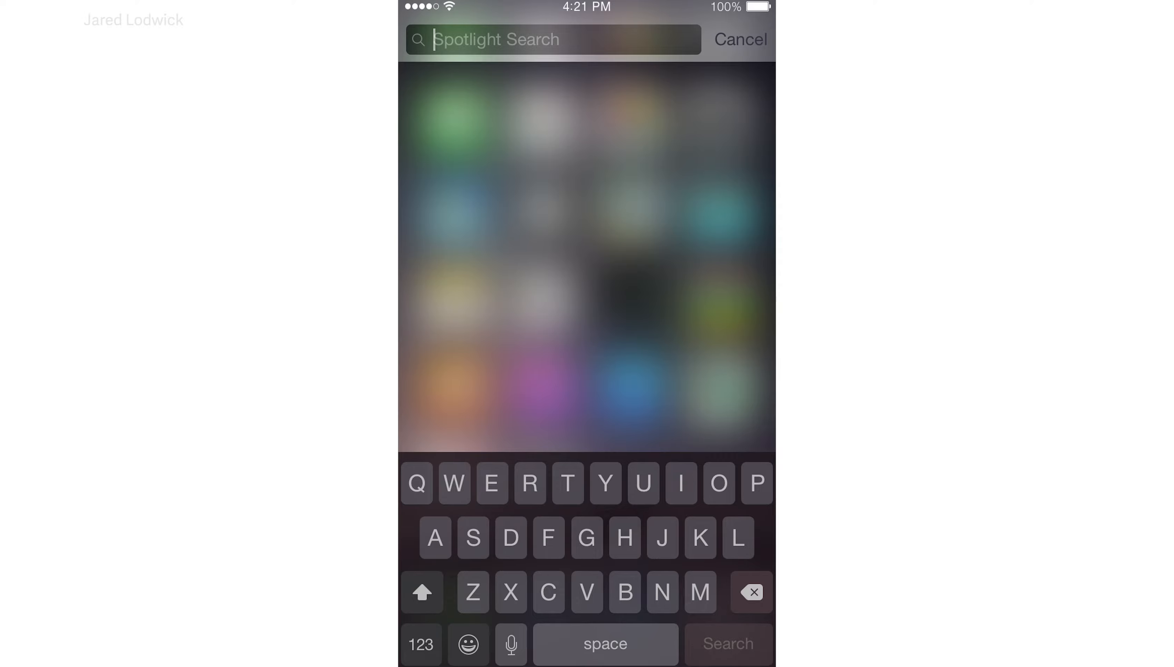
Preview the finished prototype by pulling down the home screen to reveal Spotlight Search and dismissing it.
left_click(528, 388)
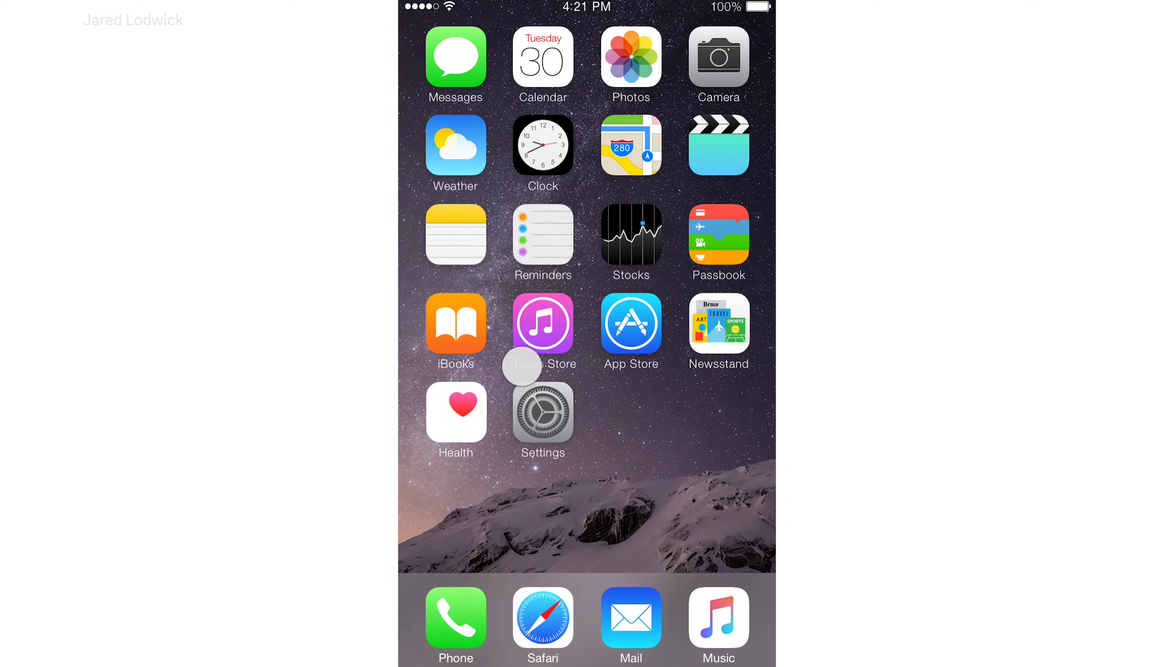
left_click_drag(537, 248, 564, 380)
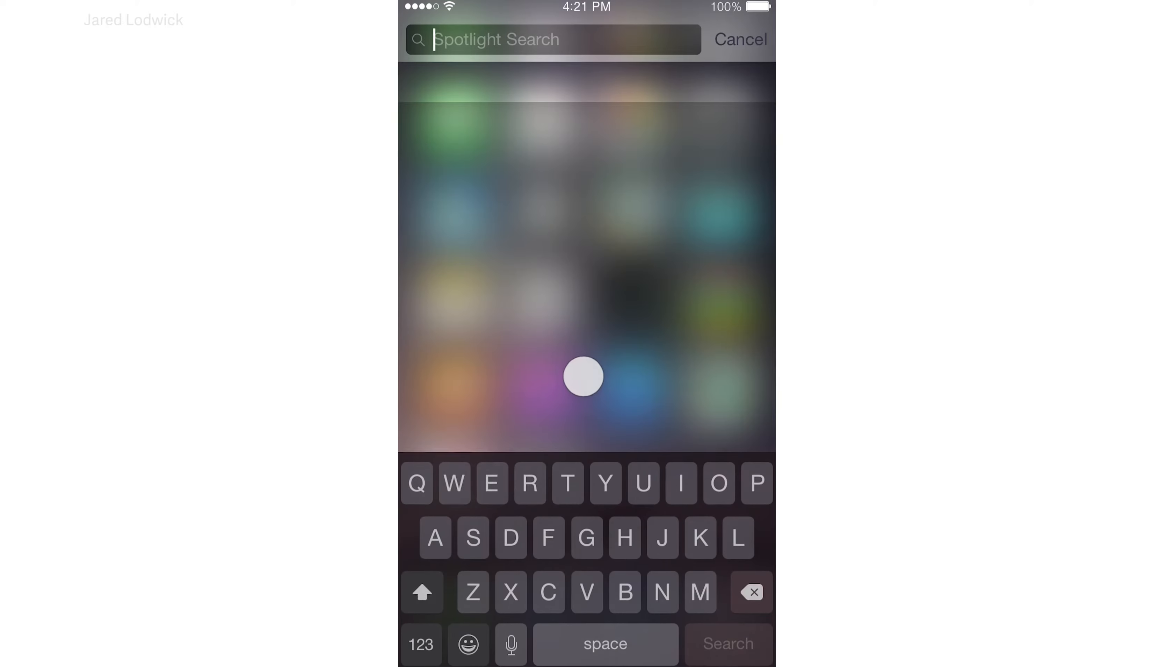
left_click(563, 380)
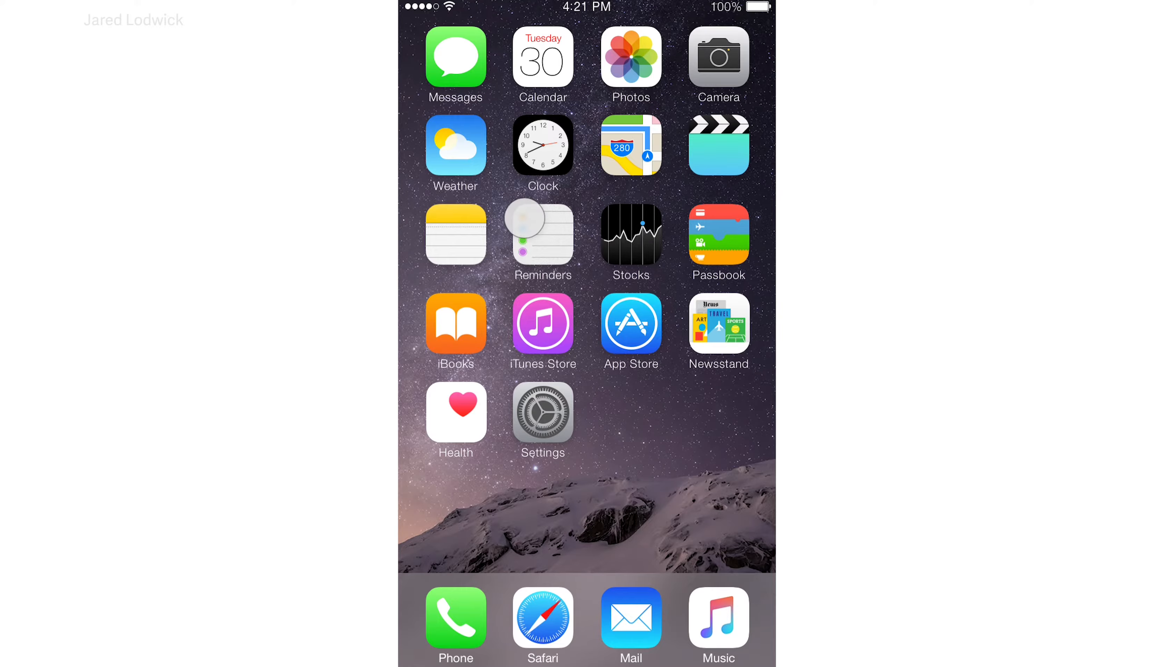
left_click_drag(524, 241, 544, 280)
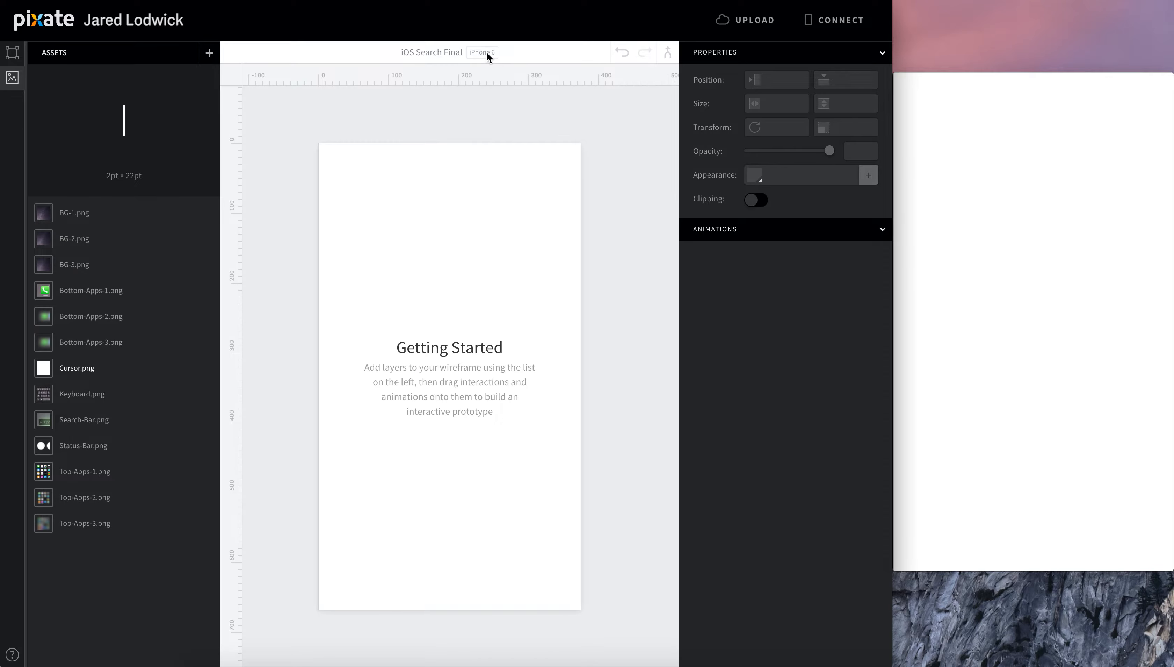
Review the available target devices and preview the BG-1.png asset.
left_click(486, 52)
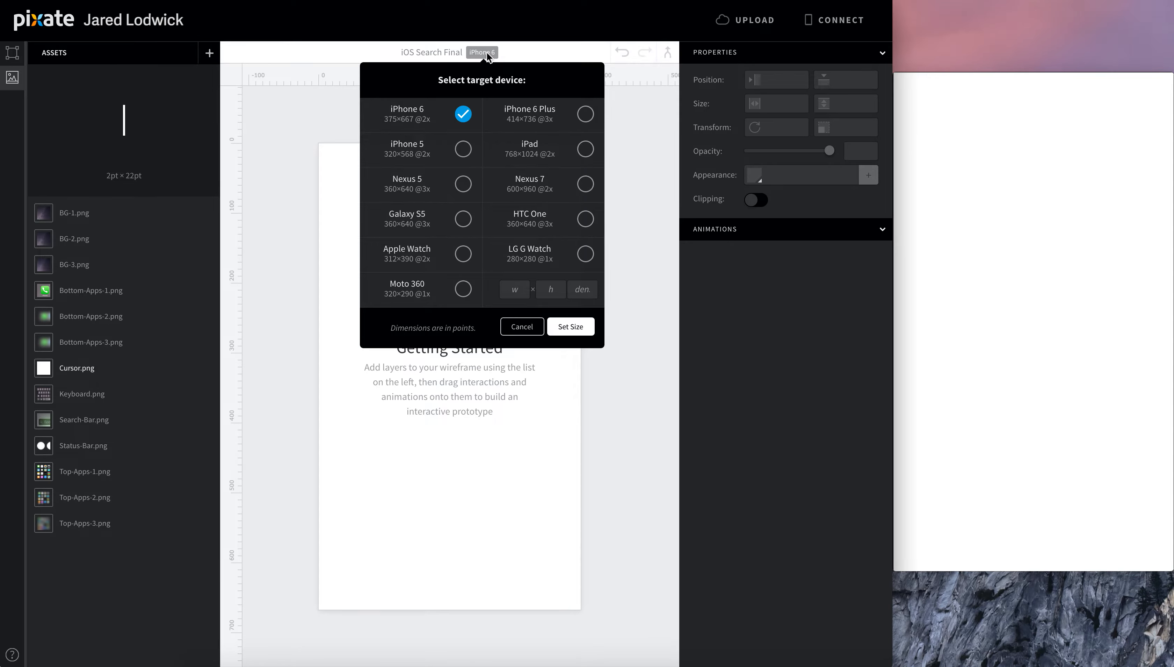
left_click(486, 51)
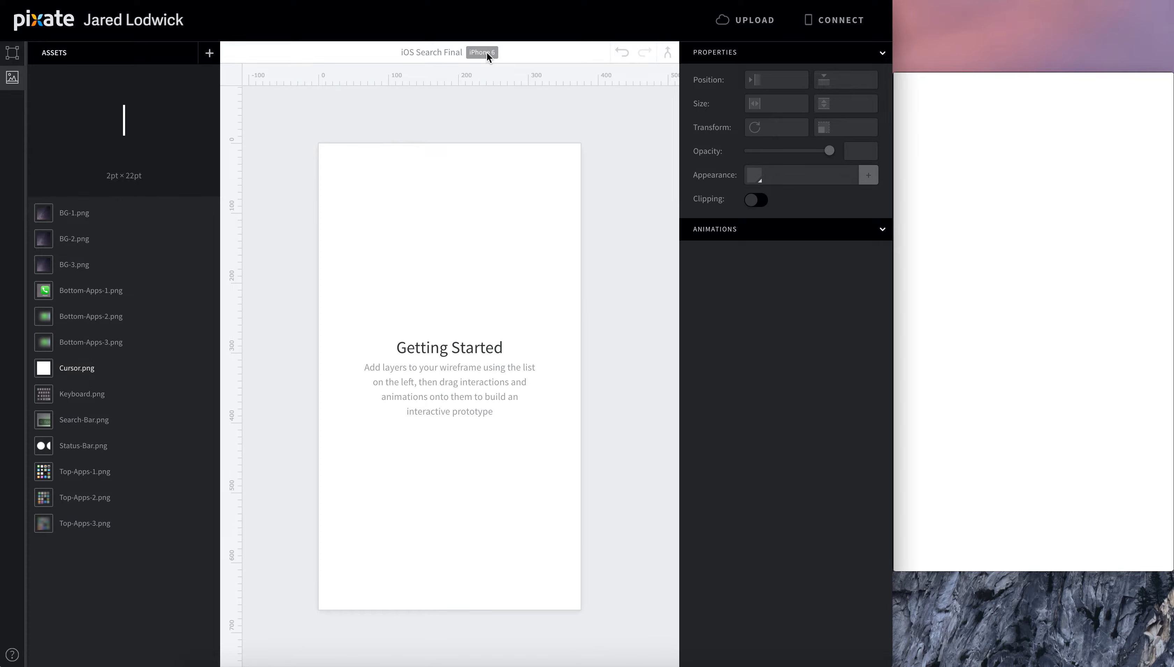
left_click(101, 221)
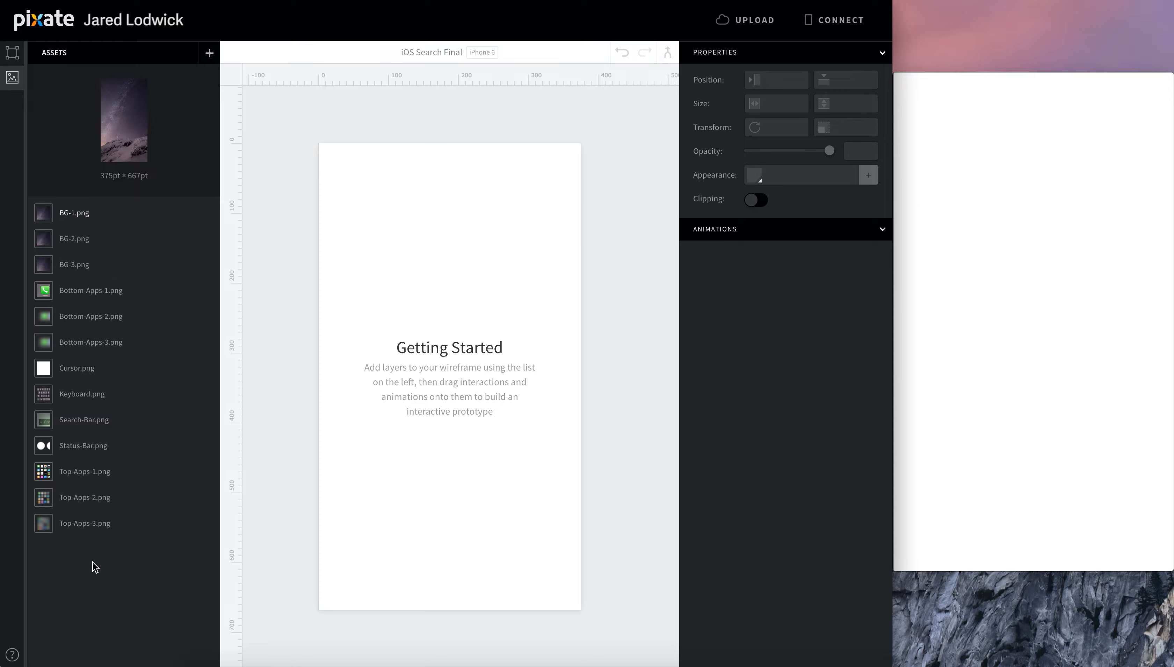
Add a new layer covering the full 375 × 667 pt canvas and remove its fill colour.
left_click(17, 59)
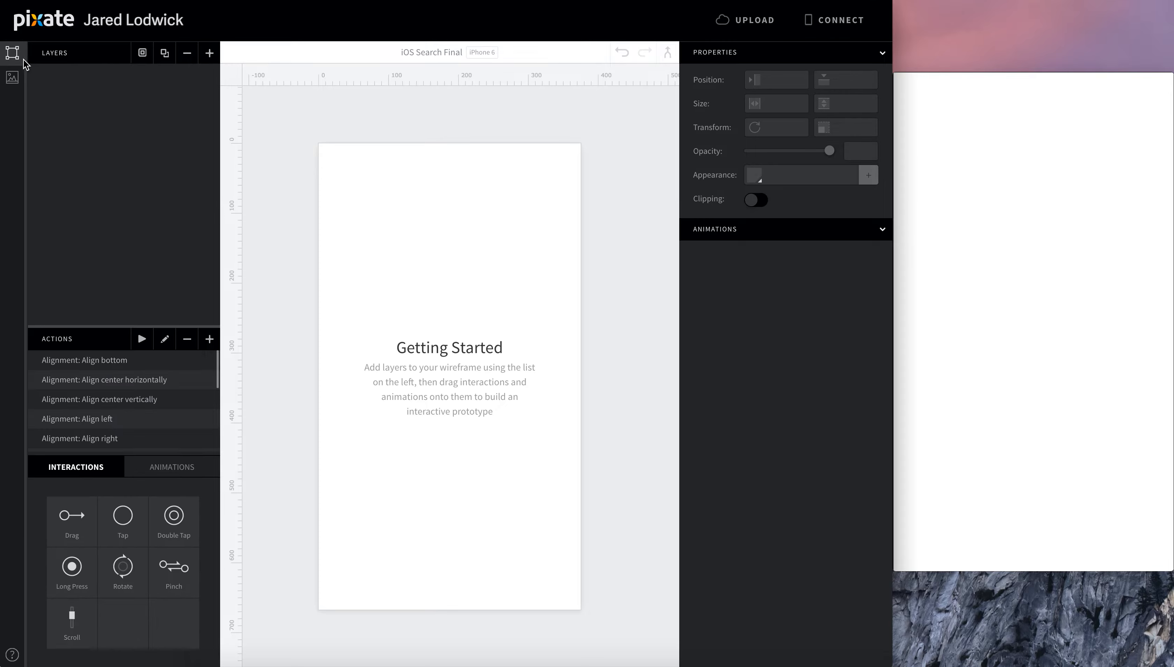
left_click(210, 53)
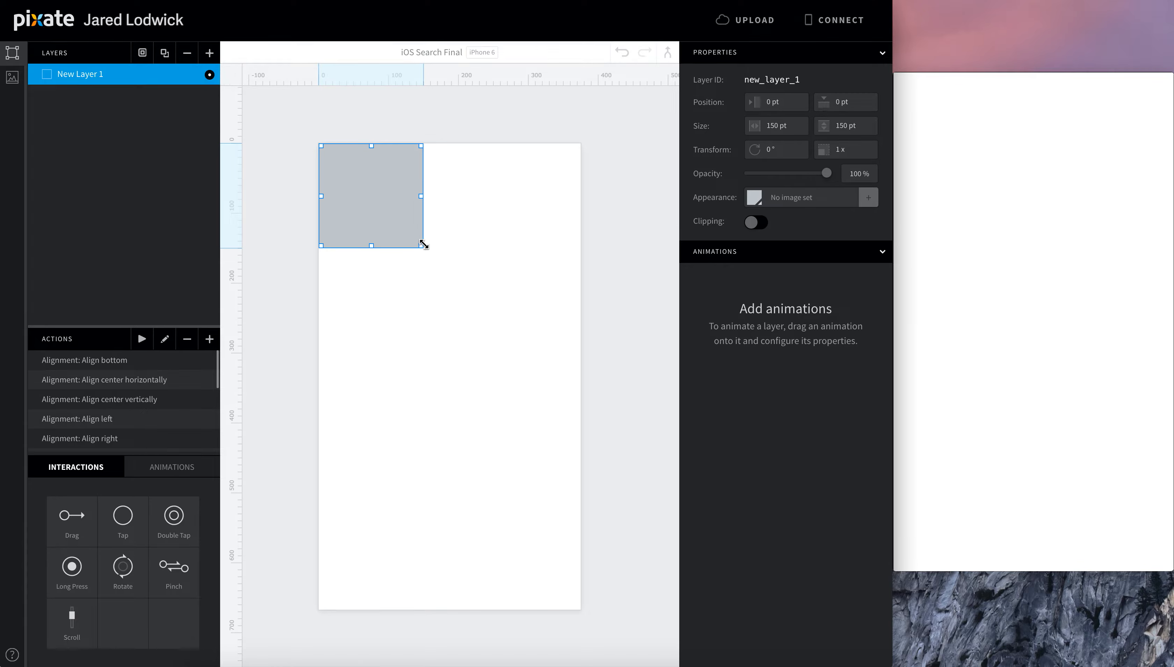
left_click_drag(420, 247, 582, 605)
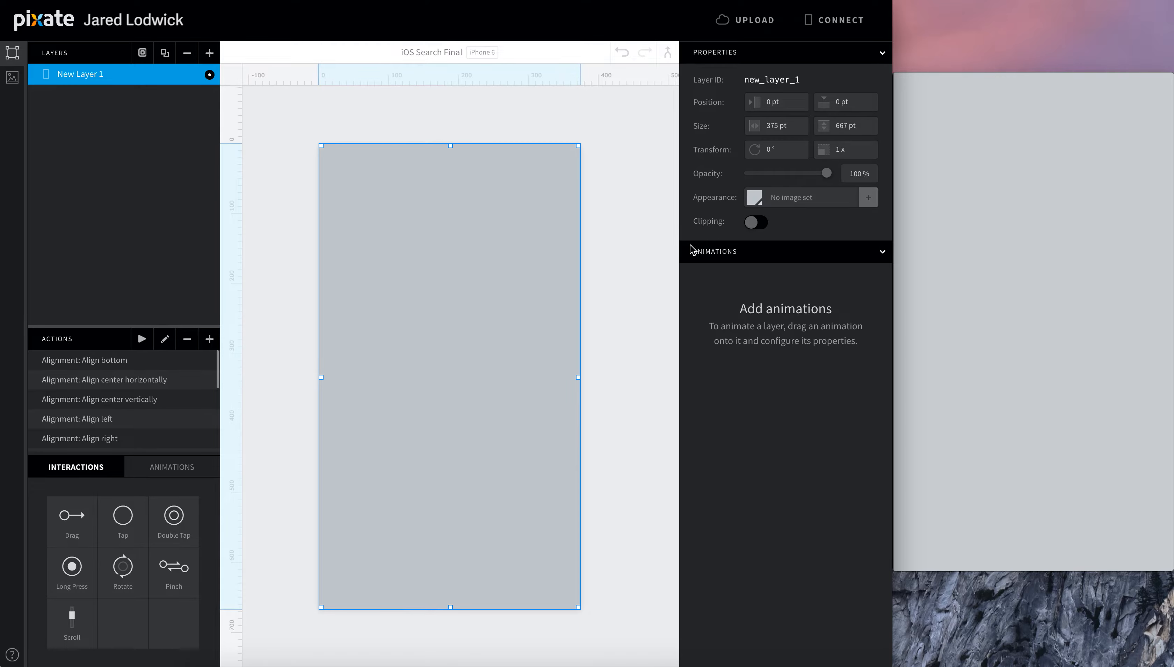
left_click(755, 199)
left_click(751, 99)
Rename the new full-canvas layer as BG.
double_click(99, 78)
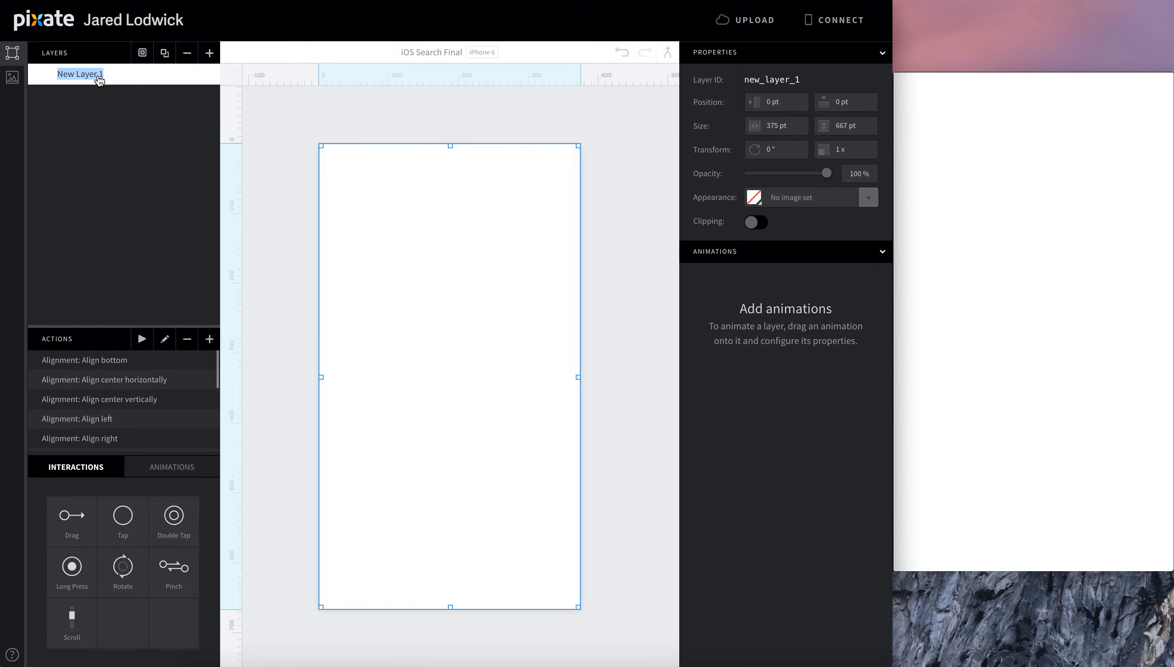
type("BG")
key("Return")
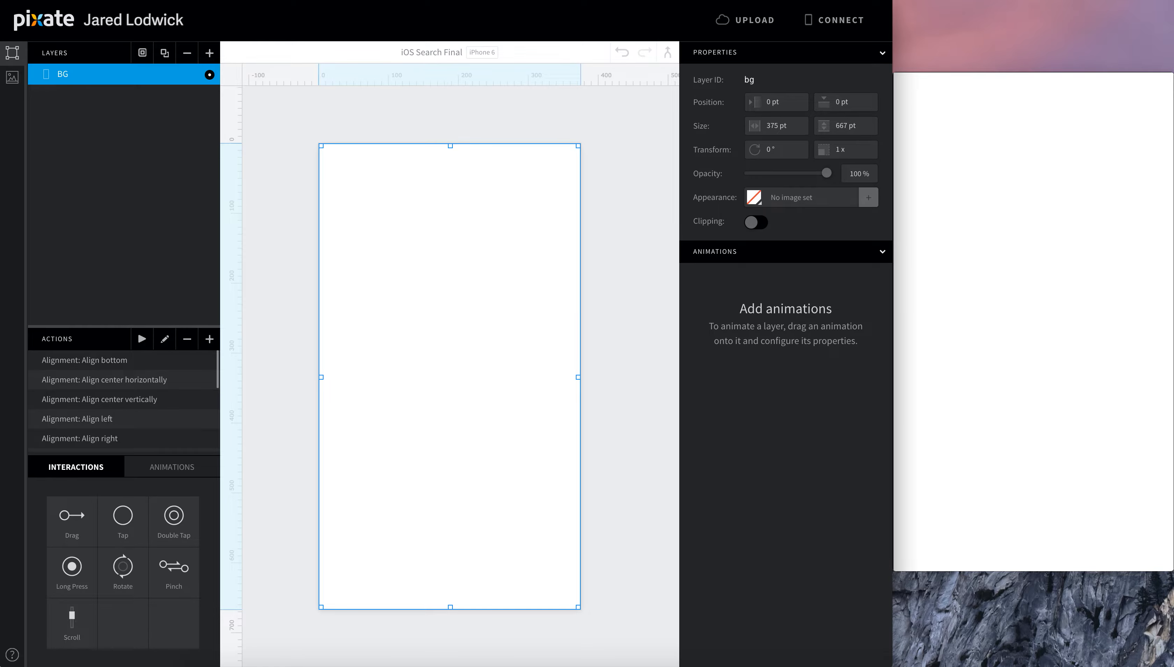
Place the BG-1.png, BG-2.png and BG-3.png assets on the canvas, each aligned at position 0, 0 pt.
left_click(13, 77)
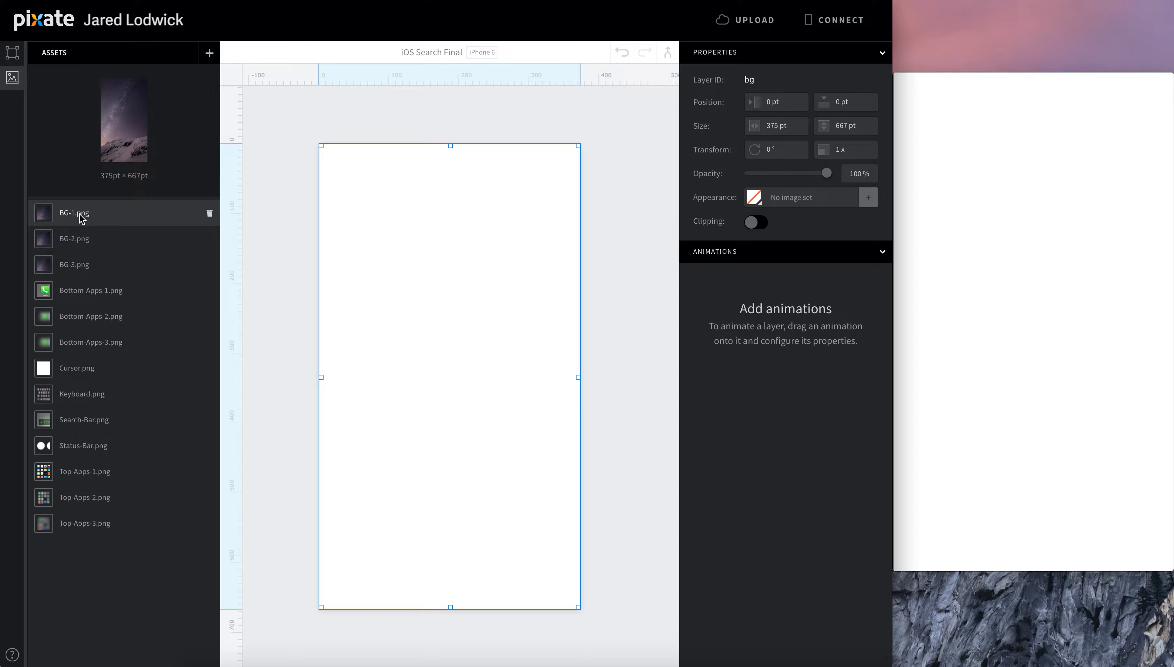
left_click_drag(79, 216, 450, 361)
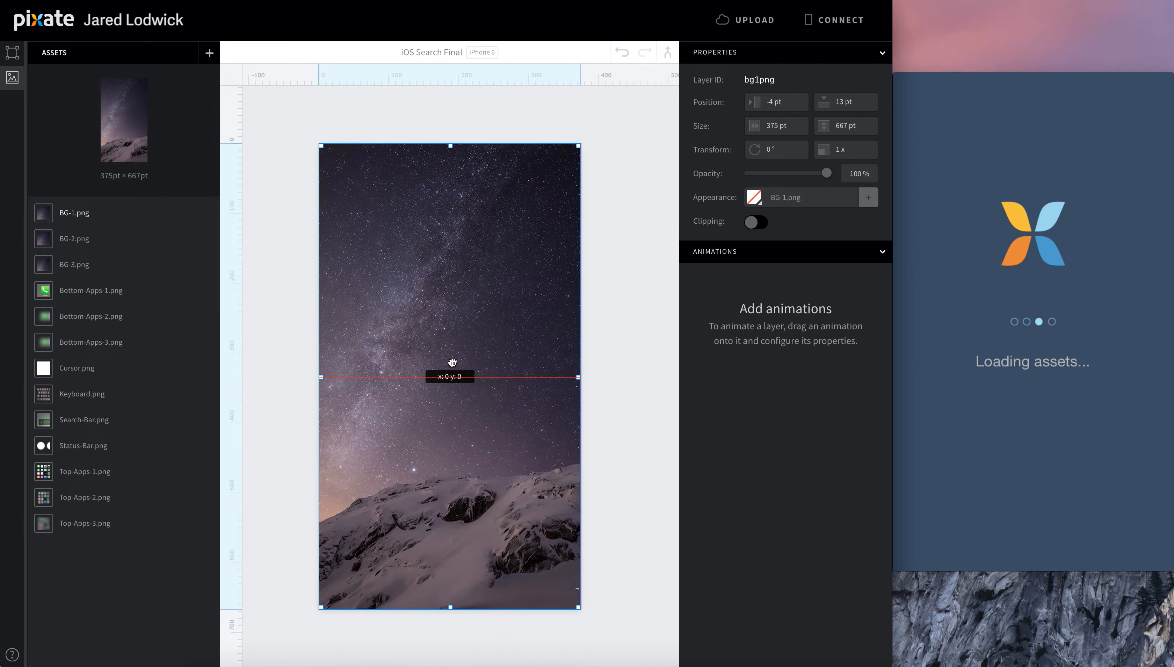
left_click_drag(75, 239, 466, 366)
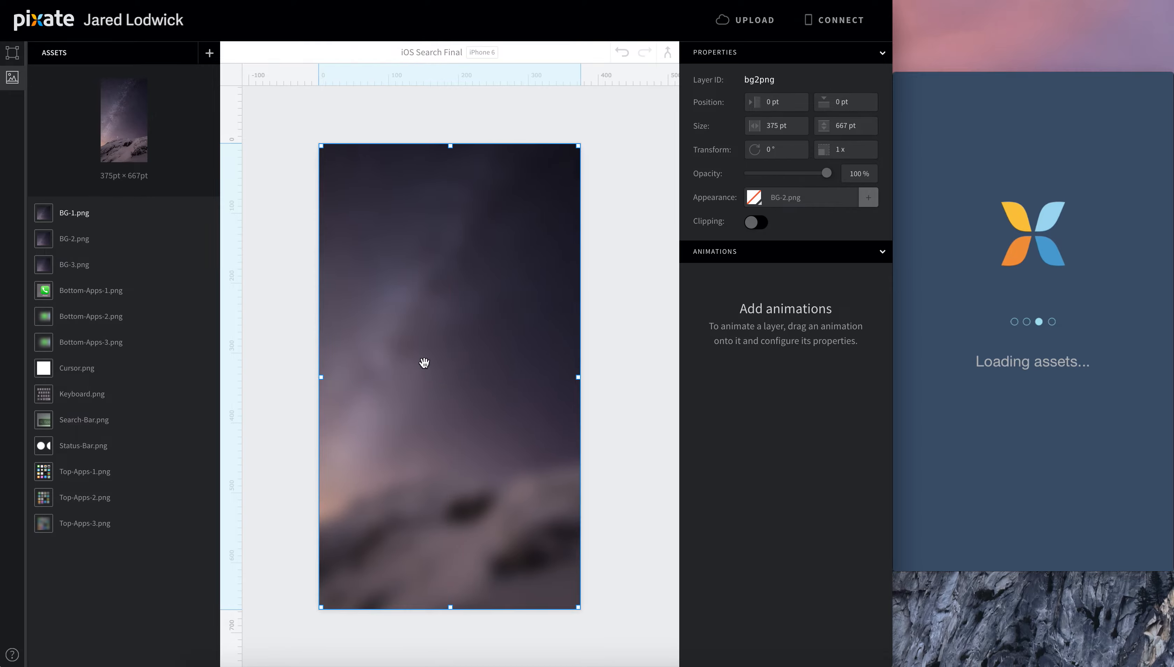
left_click_drag(125, 270, 461, 370)
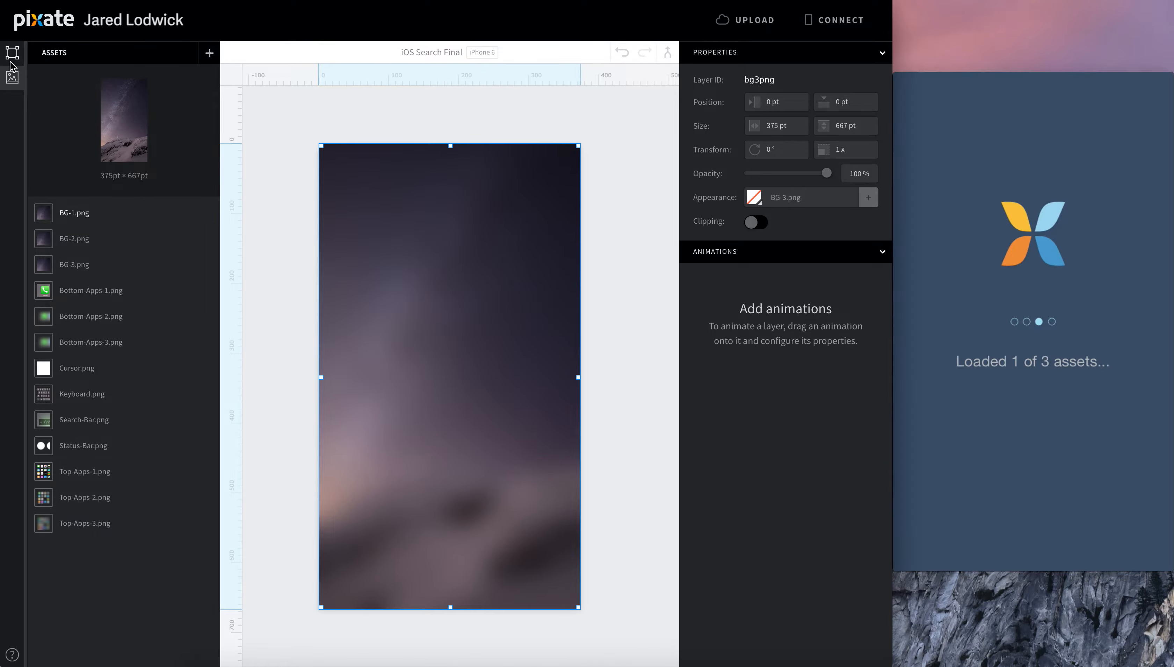
Nest the background images inside the BG layer in the order BG-3.png, BG-2.png, BG-1.png.
left_click(12, 53)
left_click_drag(76, 88, 81, 139)
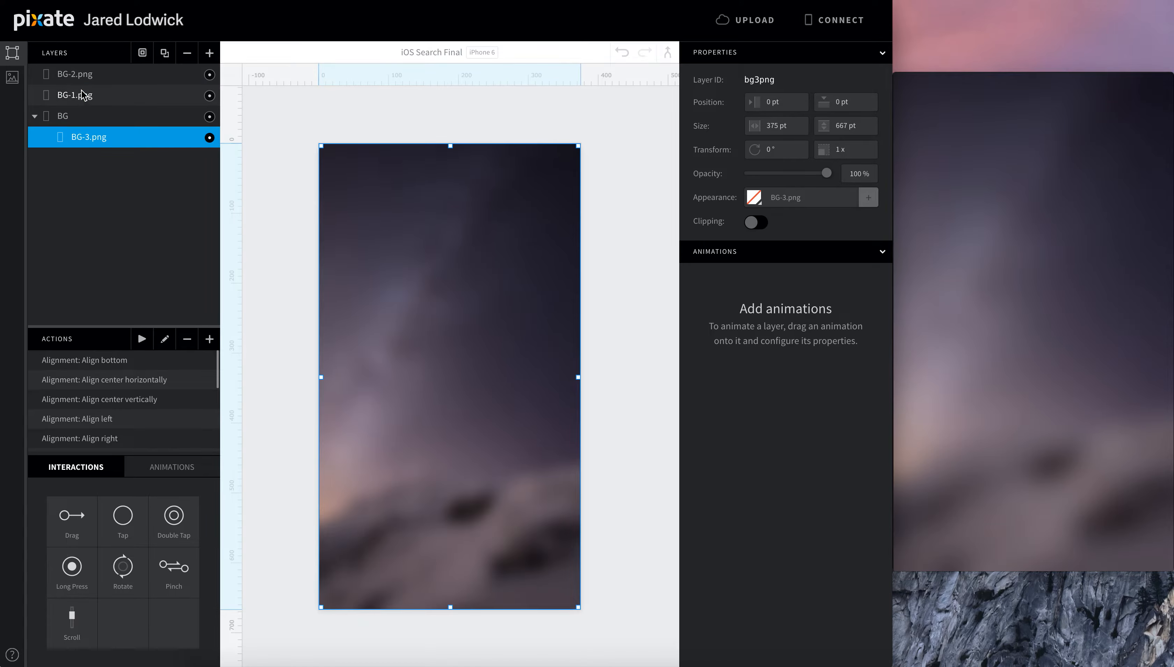
left_click_drag(77, 74, 88, 149)
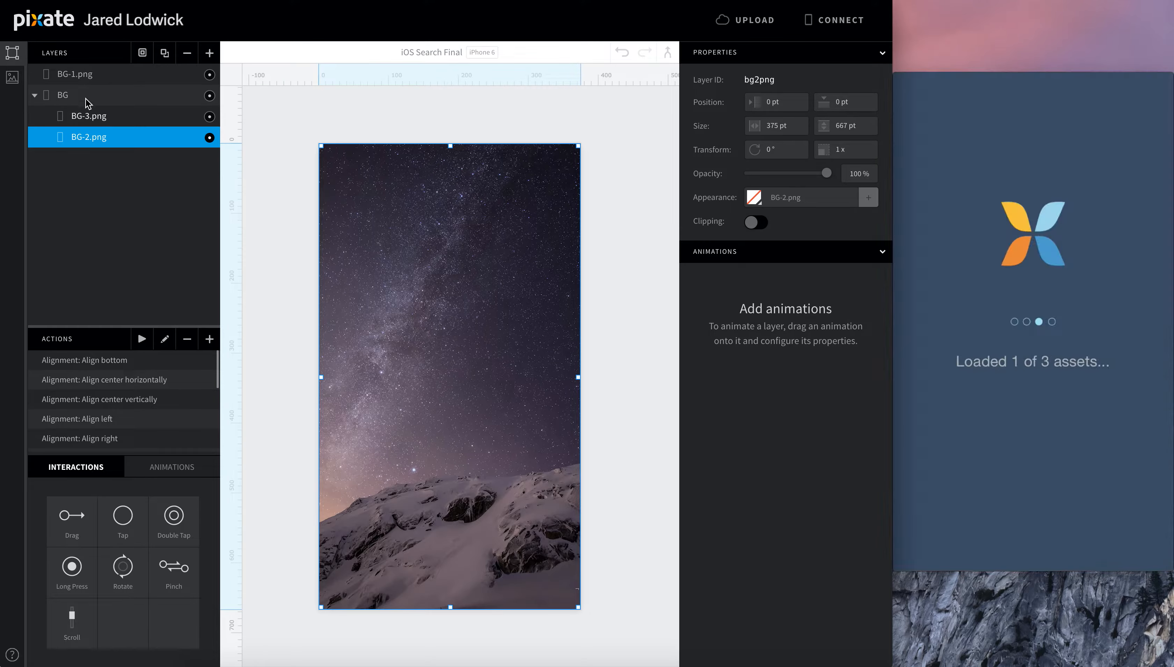
left_click_drag(83, 77, 88, 146)
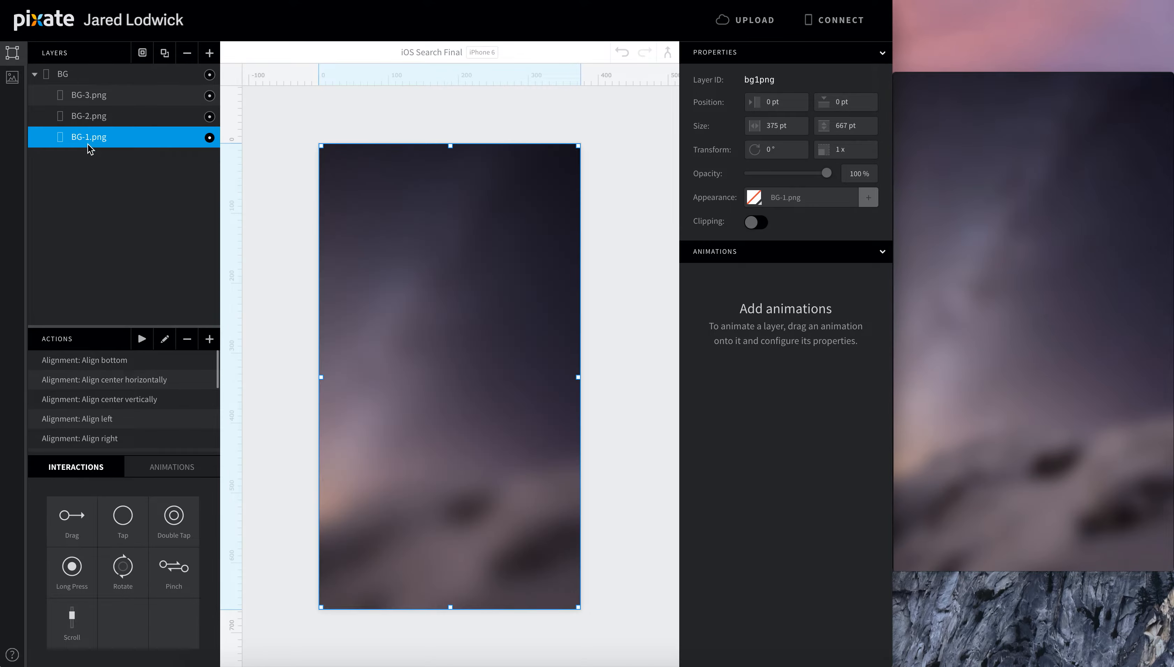
Set the opacity of the BG-2.png and BG-3.png layers to 0%.
double_click(108, 116)
left_click_drag(826, 174, 603, 168)
left_click(143, 98)
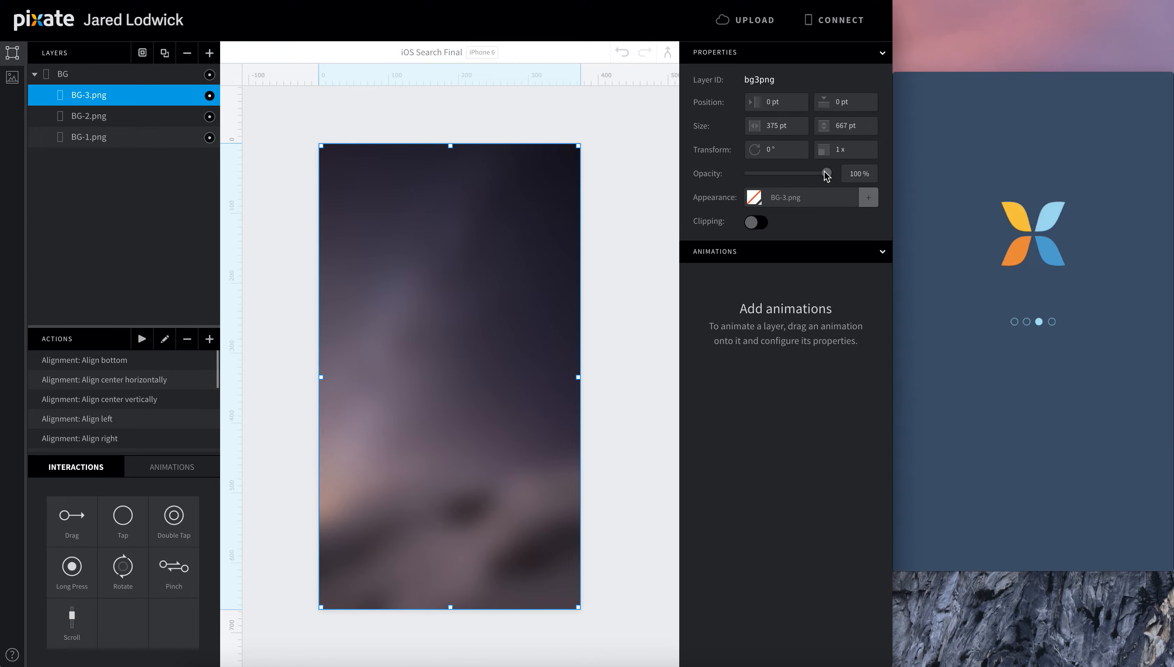
left_click_drag(826, 173, 605, 168)
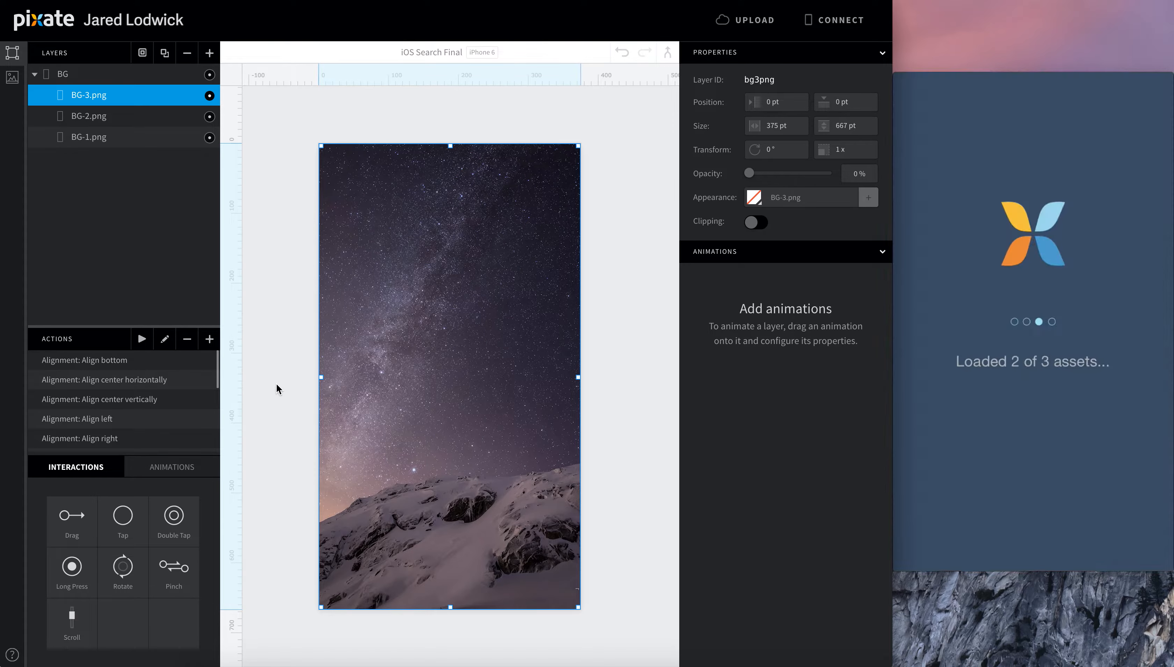
Collapse the BG group and add another layer sized to the full 375 × 667 pt canvas.
left_click(32, 74)
left_click(209, 53)
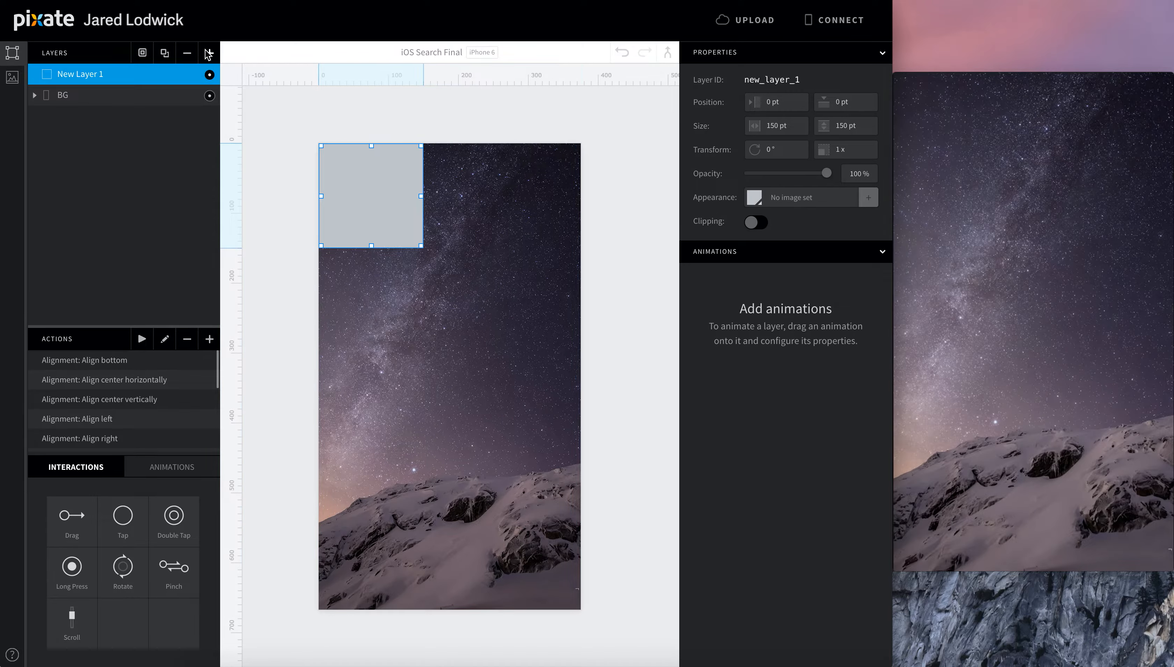
left_click_drag(422, 249, 579, 607)
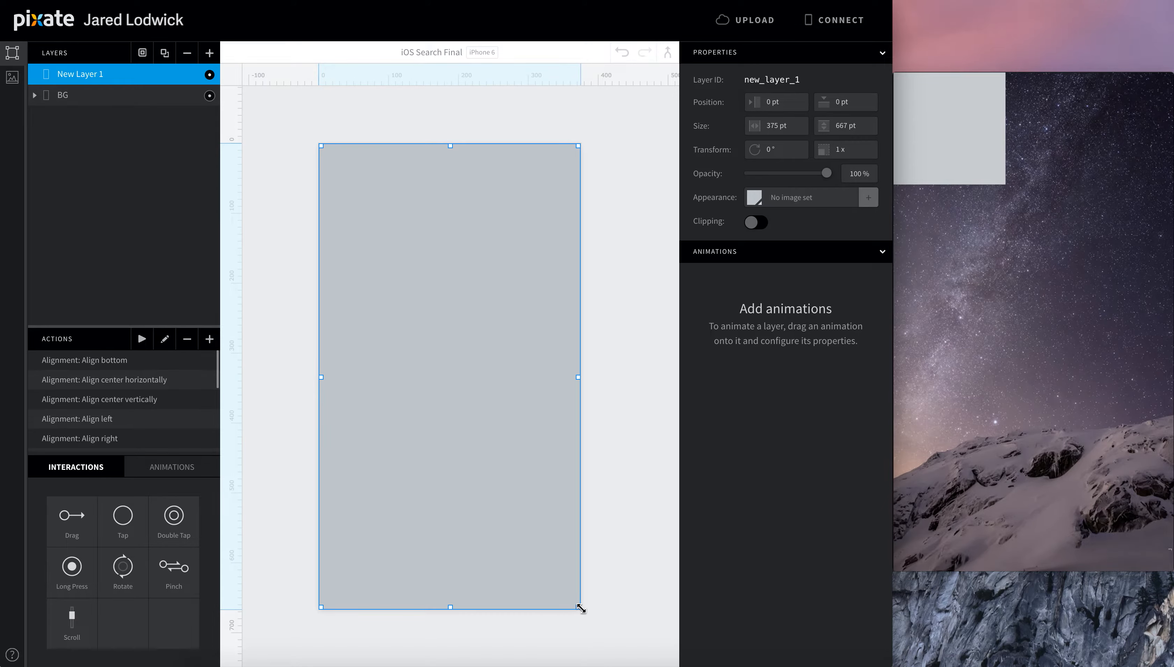
Place Top-Apps-3.png on the canvas and nest Top-Apps-1.png, Top-Apps-2.png and Top-Apps-3.png inside the Top Apps layer in that order.
left_click_drag(43, 523, 452, 372)
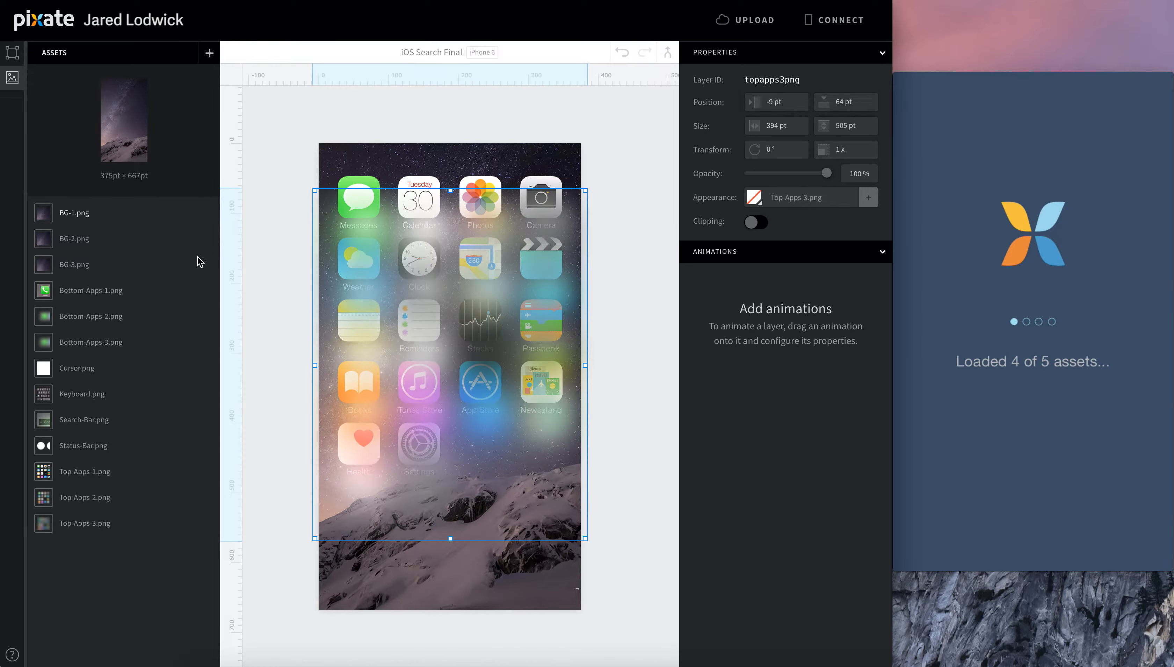
left_click(13, 57)
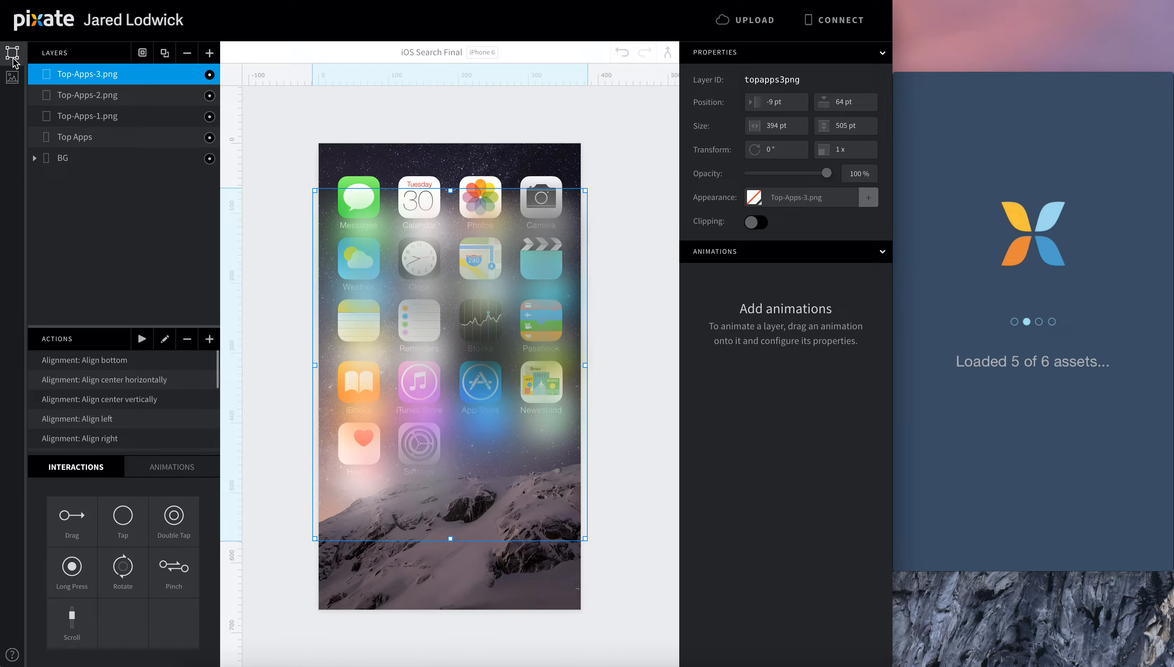
left_click_drag(94, 117, 92, 144)
left_click_drag(102, 96, 104, 148)
left_click_drag(102, 78, 104, 148)
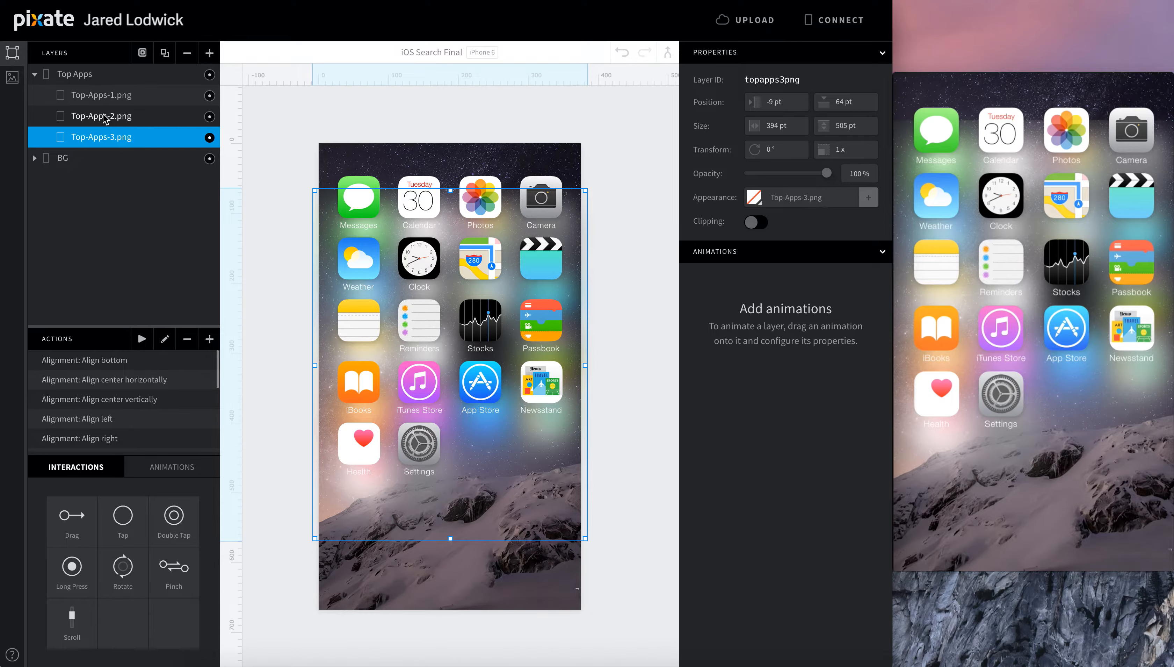
Move Top-Apps-1.png up to a vertical position of 25 pt and Top-Apps-2.png to -10 pt.
left_click(138, 96)
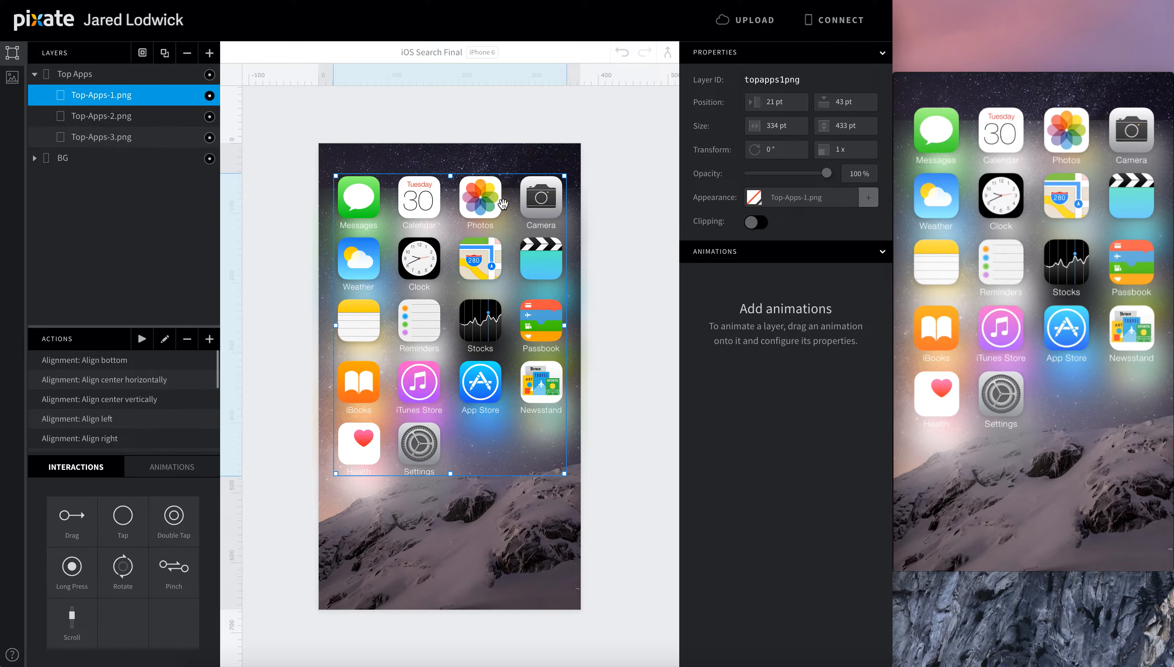
left_click_drag(503, 204, 503, 191)
left_click_drag(540, 489, 544, 456)
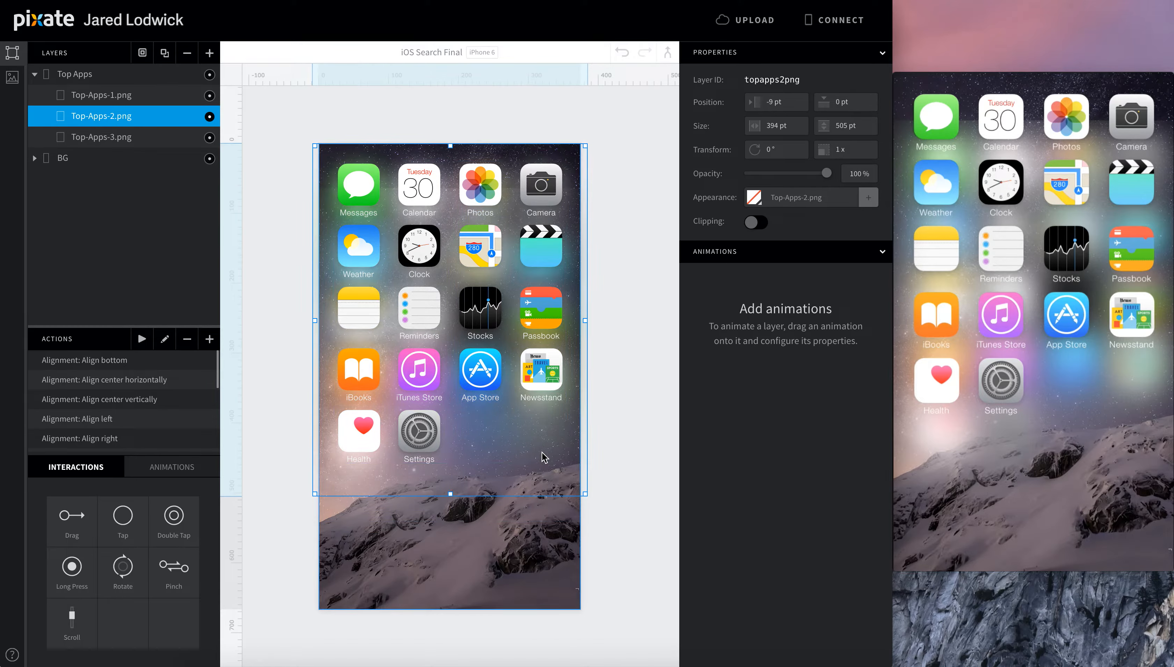
key("shift+Up")
Move Top-Apps-3.png up to a vertical position of -10 pt, keeping its horizontal position at -9 pt.
left_click(83, 134)
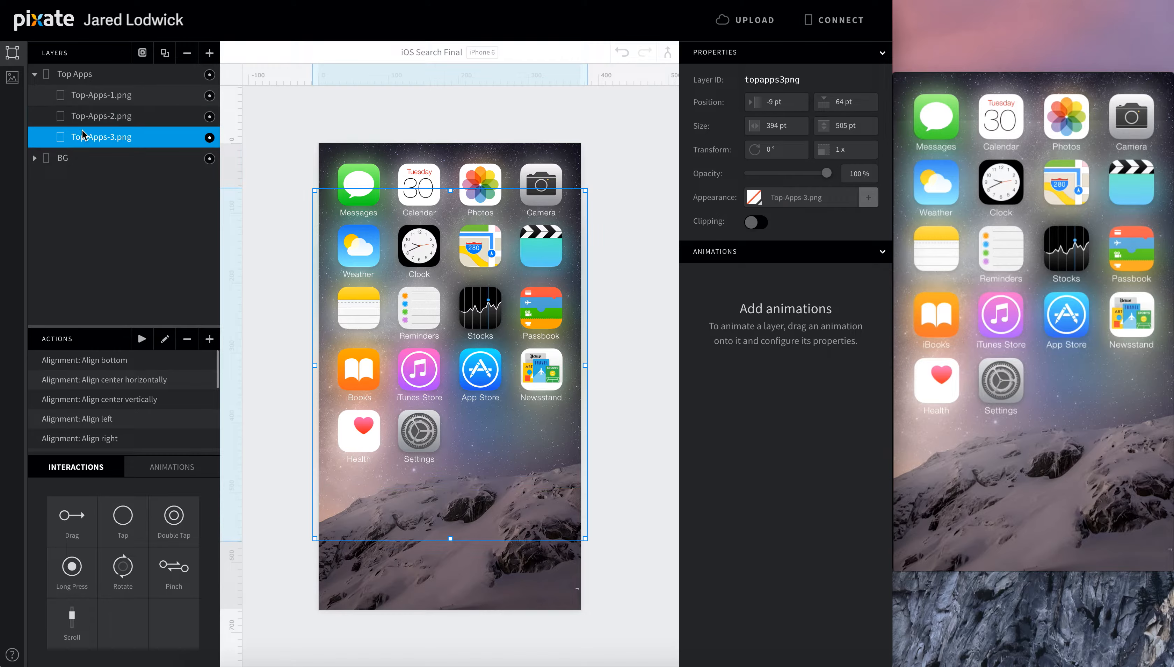
left_click_drag(464, 522, 462, 523)
key("shift+Up")
key("shift+Up")
key("shift+Up")
key("shift+Up")
key("shift+Up")
key("shift+Up")
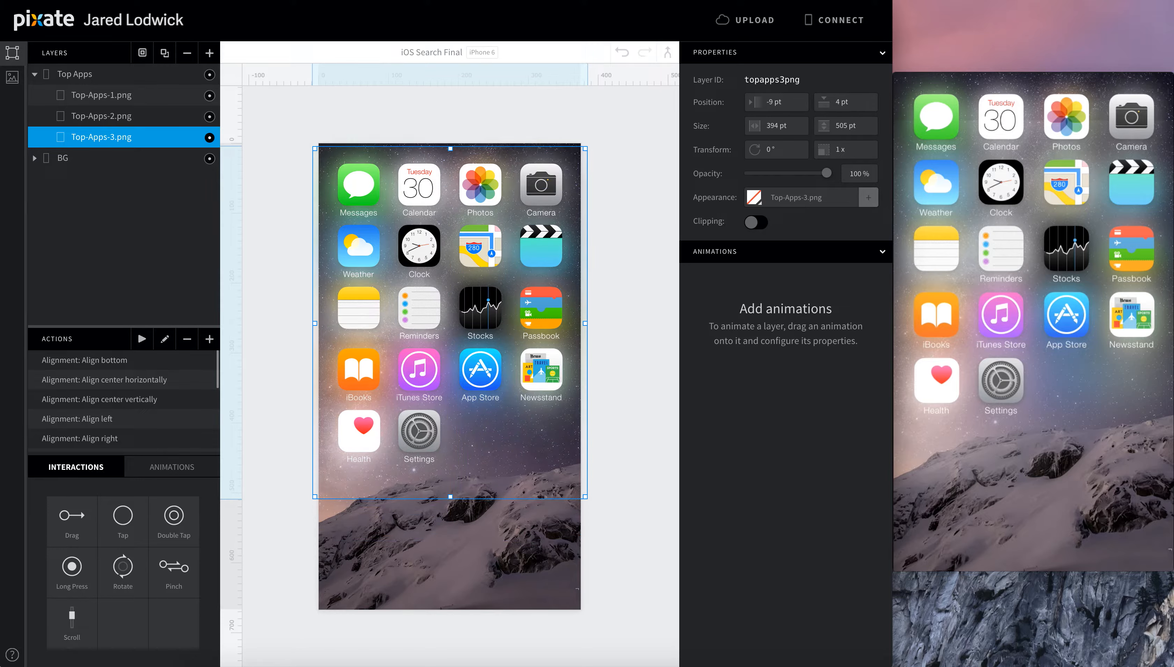
key("Up")
key("Up")
key("Up")
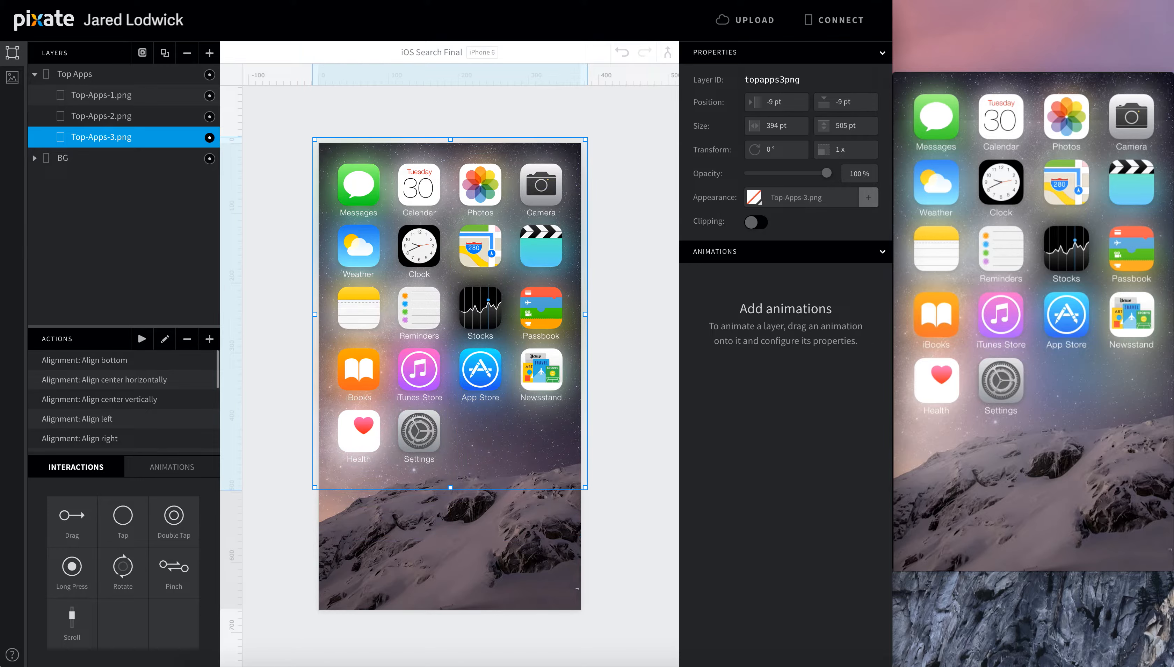
key("Up")
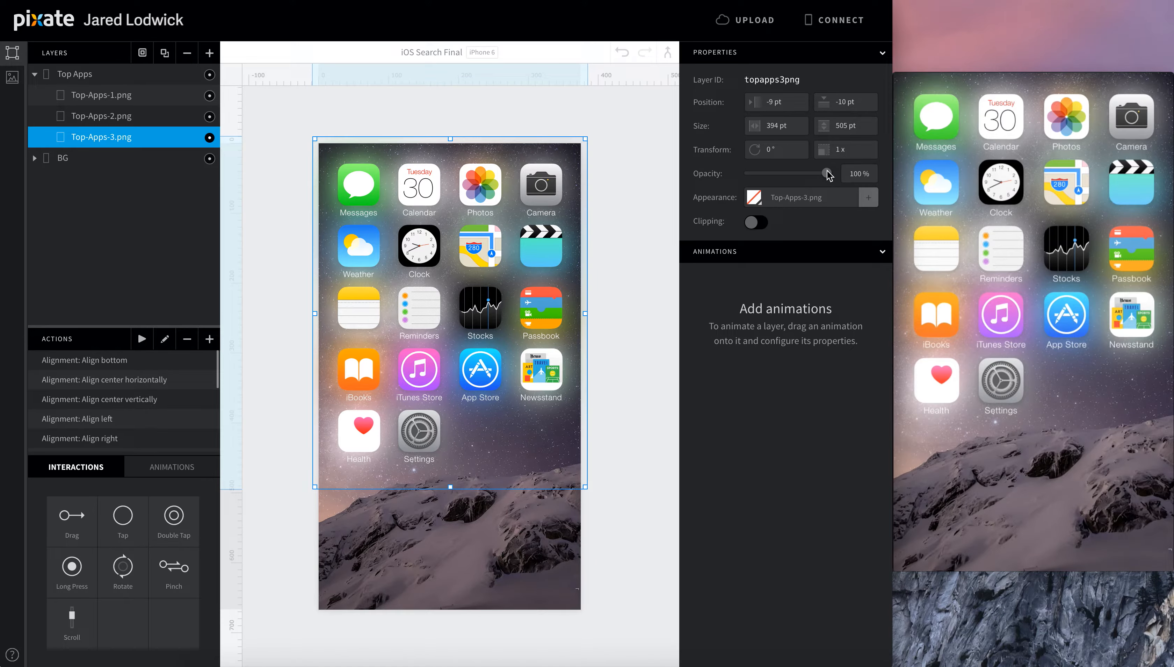
Set Top-Apps-3.png and Top-Apps-2.png to 0% opacity, and reorder the Top Apps group as Top-Apps-3, Top-Apps-2, Top-Apps-1 from the front.
left_click_drag(826, 173, 647, 152)
left_click(135, 117)
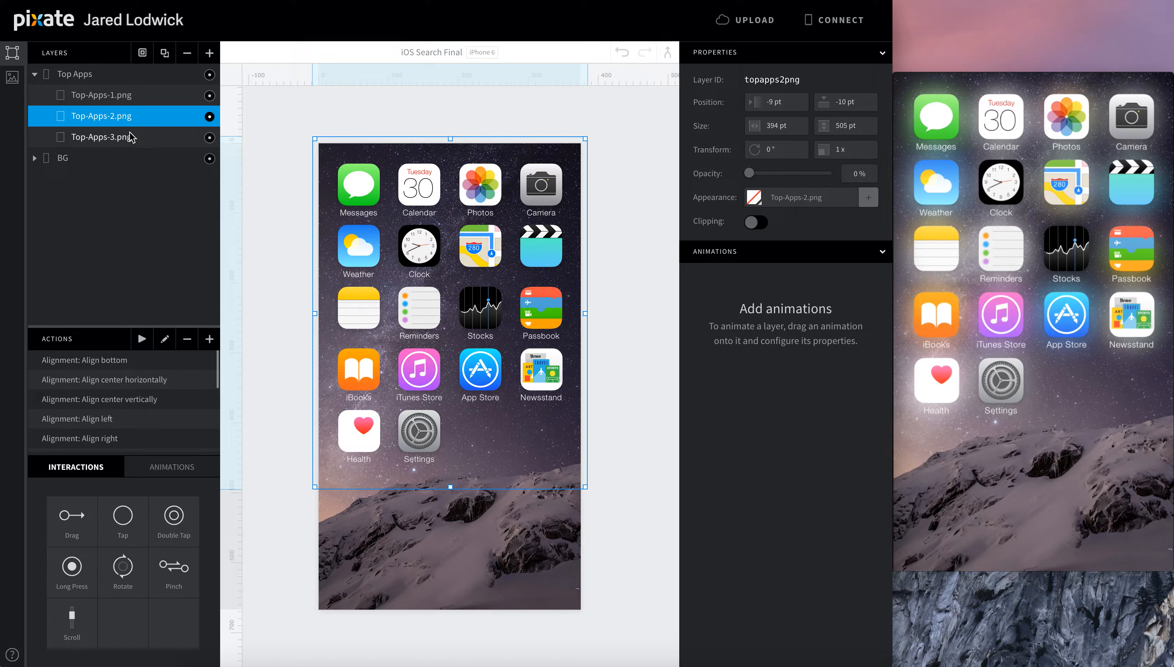
left_click_drag(132, 136, 127, 111)
left_click(137, 139)
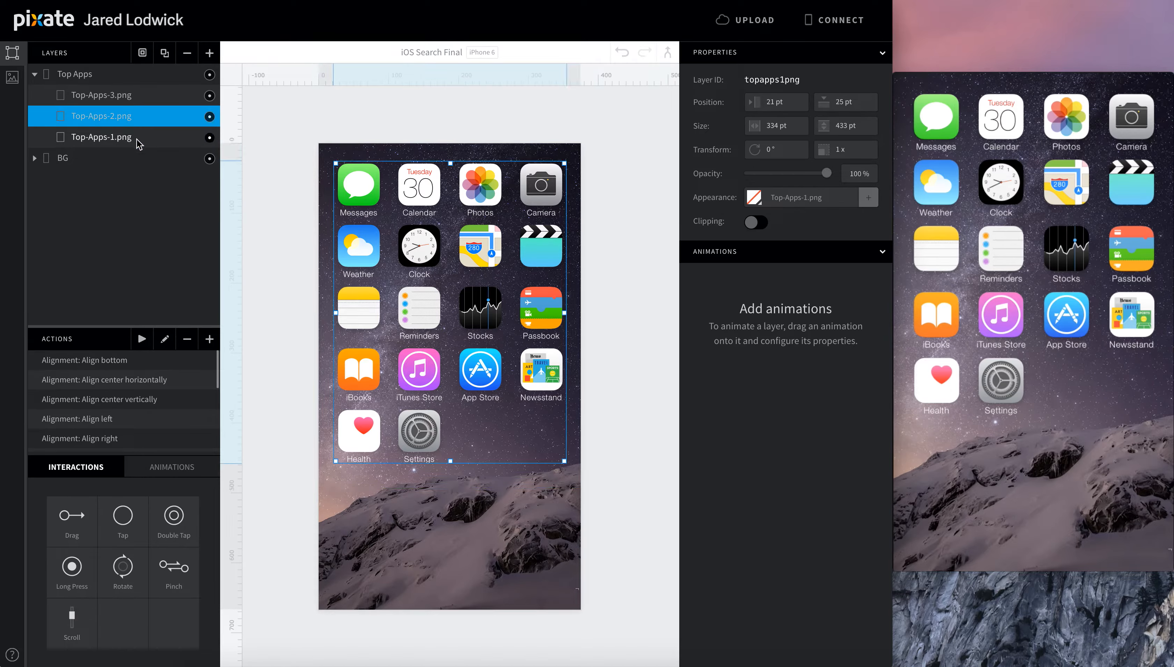
left_click(35, 75)
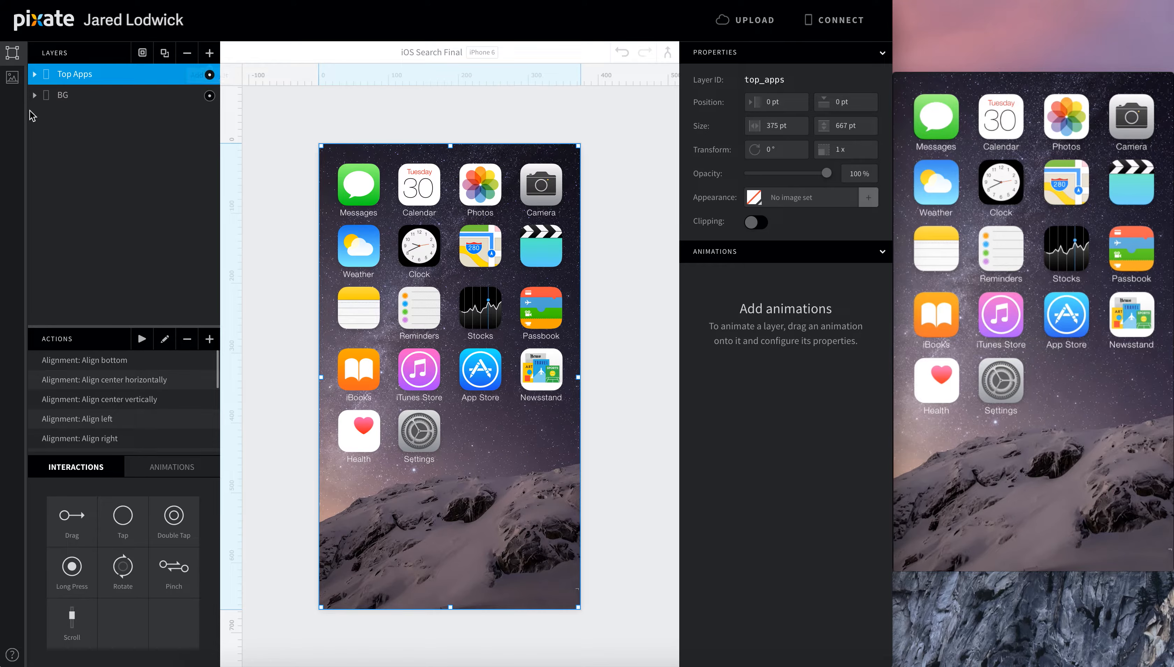
Place Bottom-Apps-1.png at 0, 571 pt along the canvas bottom, and drop Bottom-Apps-2.png and Bottom-Apps-3.png above it.
left_click(13, 77)
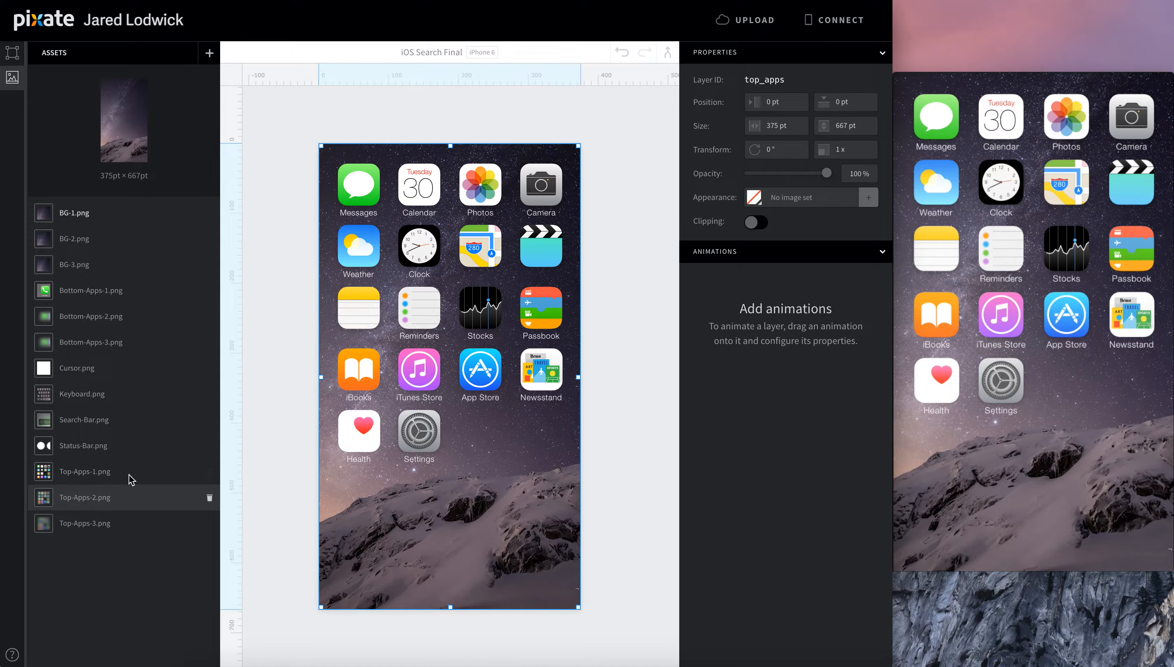
left_click_drag(100, 301, 474, 584)
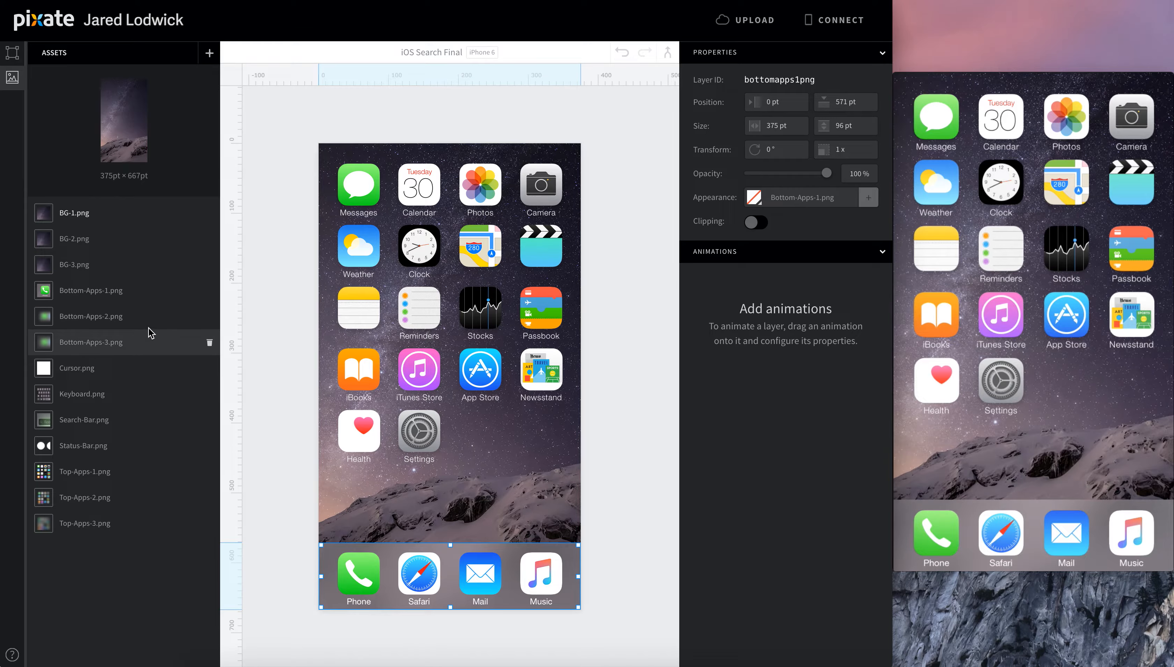
left_click_drag(138, 324, 437, 456)
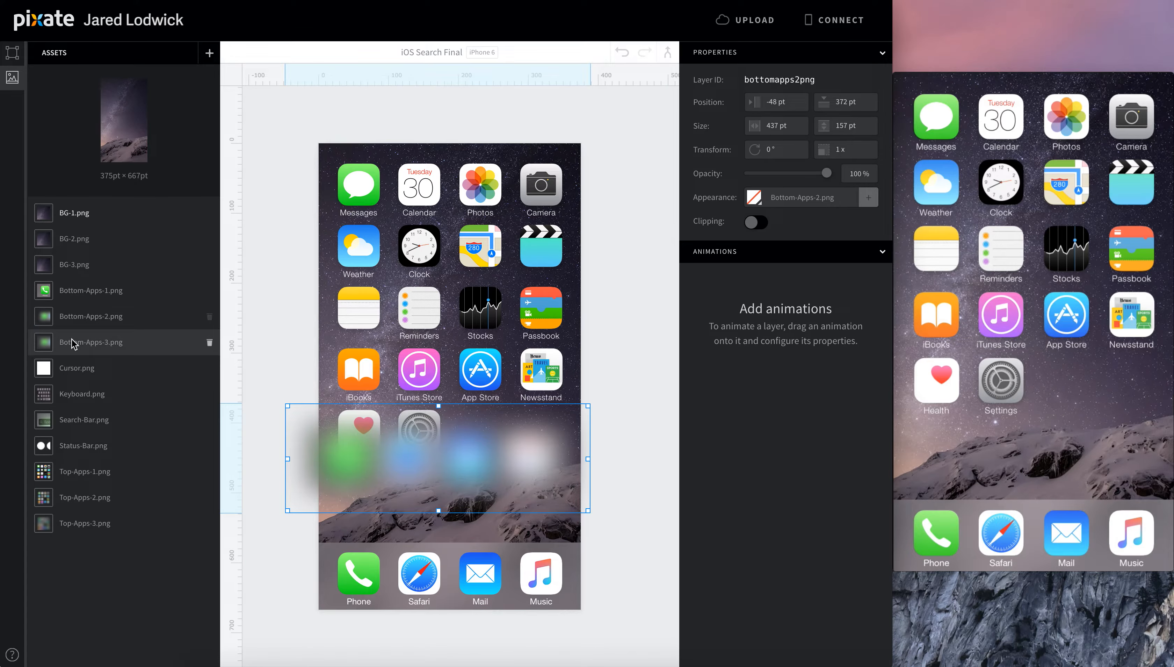
left_click_drag(74, 342, 442, 430)
Add a 375 × 96 pt layer named Bottom Apps at 0, 571 pt and nest the three Bottom-Apps images inside it.
left_click(12, 53)
left_click(209, 53)
double_click(75, 74)
type("B")
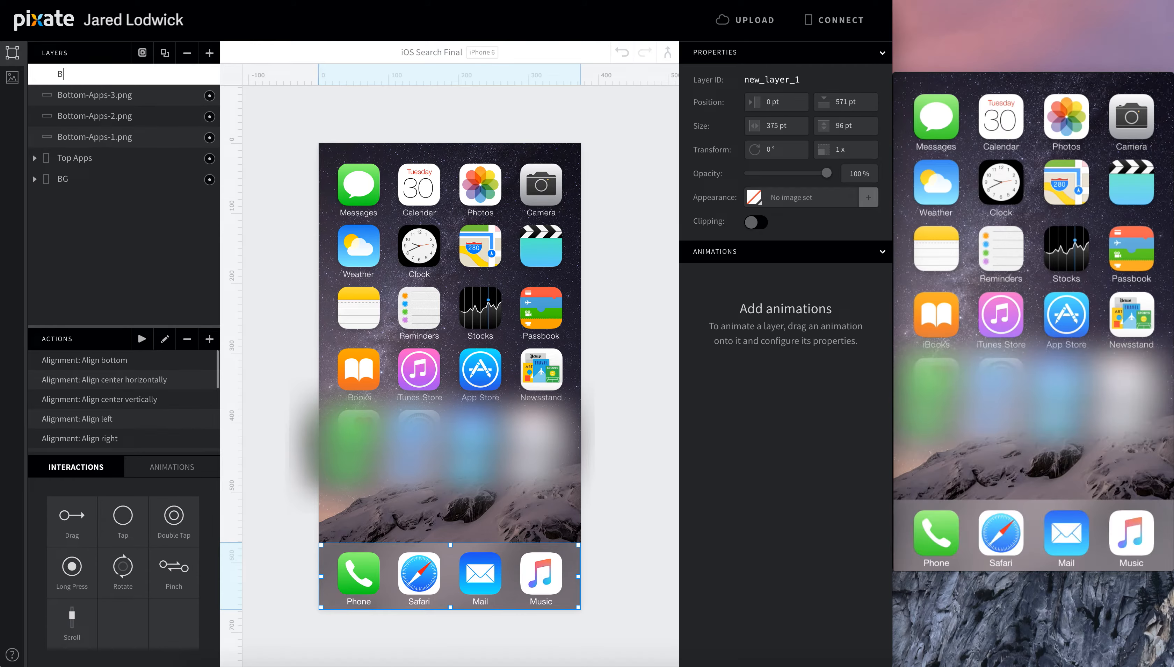
type("ottom Apps")
key("Return")
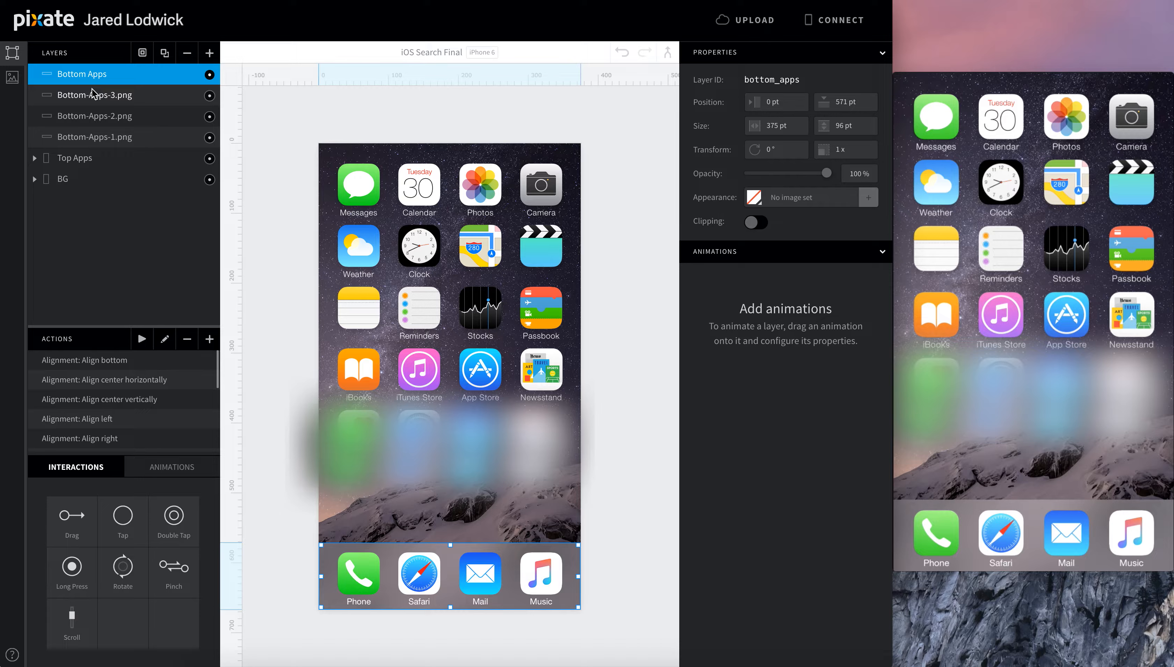
left_click_drag(94, 92, 91, 125)
left_click(90, 108)
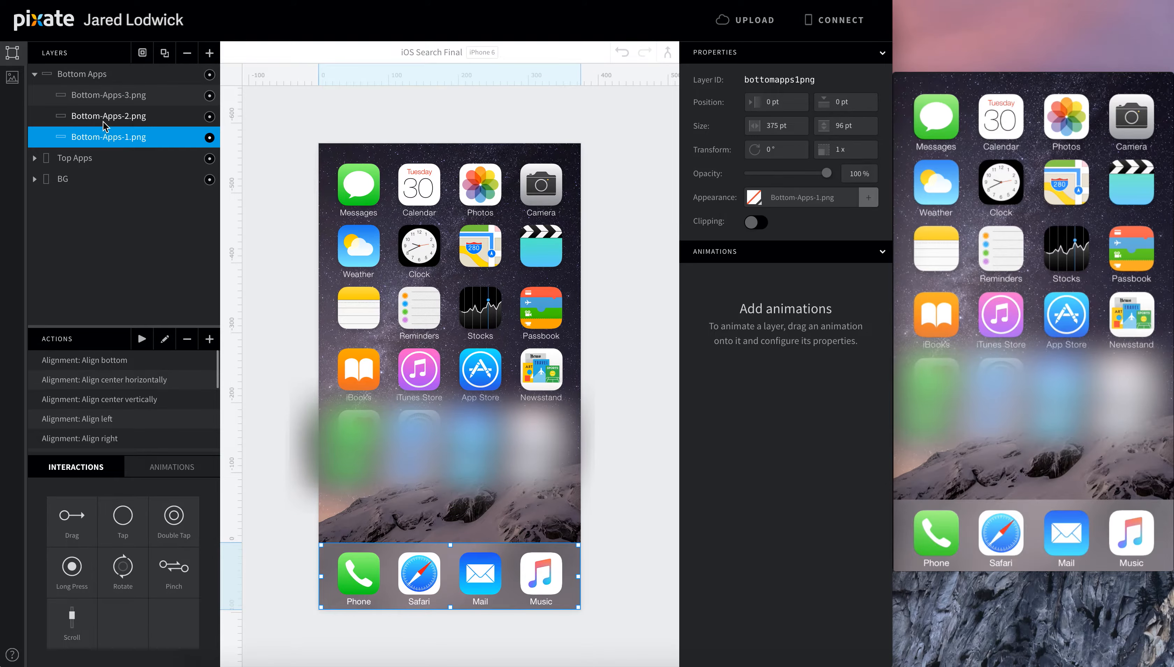
Move Bottom-Apps-2.png and Bottom-Apps-3.png over the dock icons, both at position -31 pt, -31 pt.
left_click(127, 115)
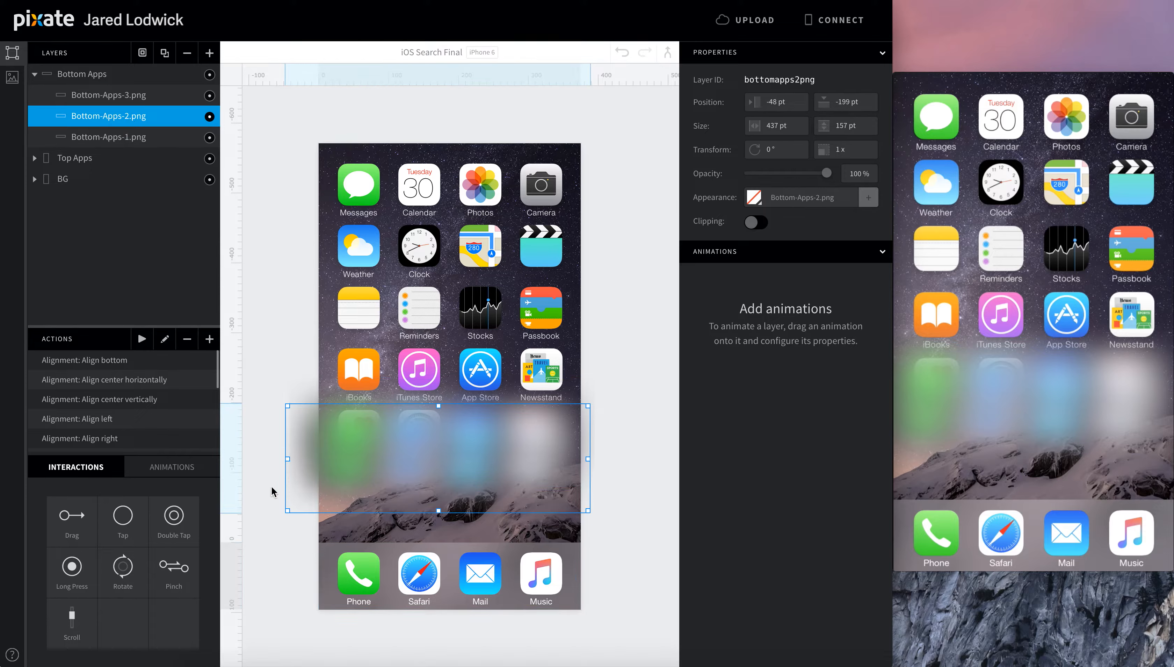
left_click_drag(304, 509, 310, 611)
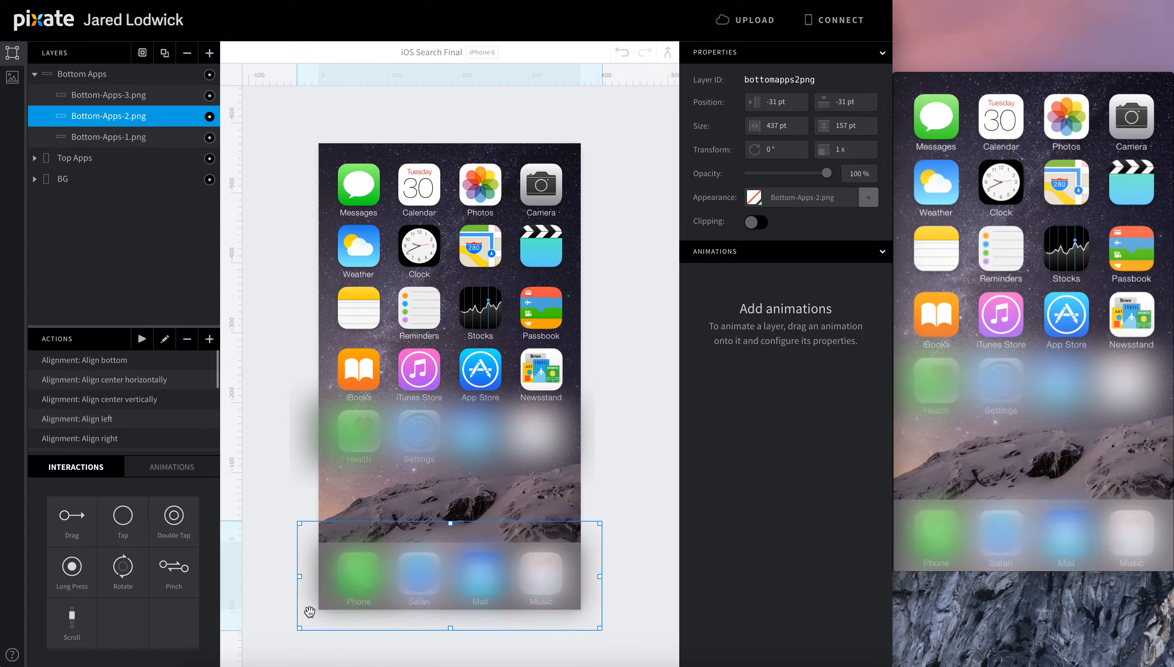
left_click(116, 101)
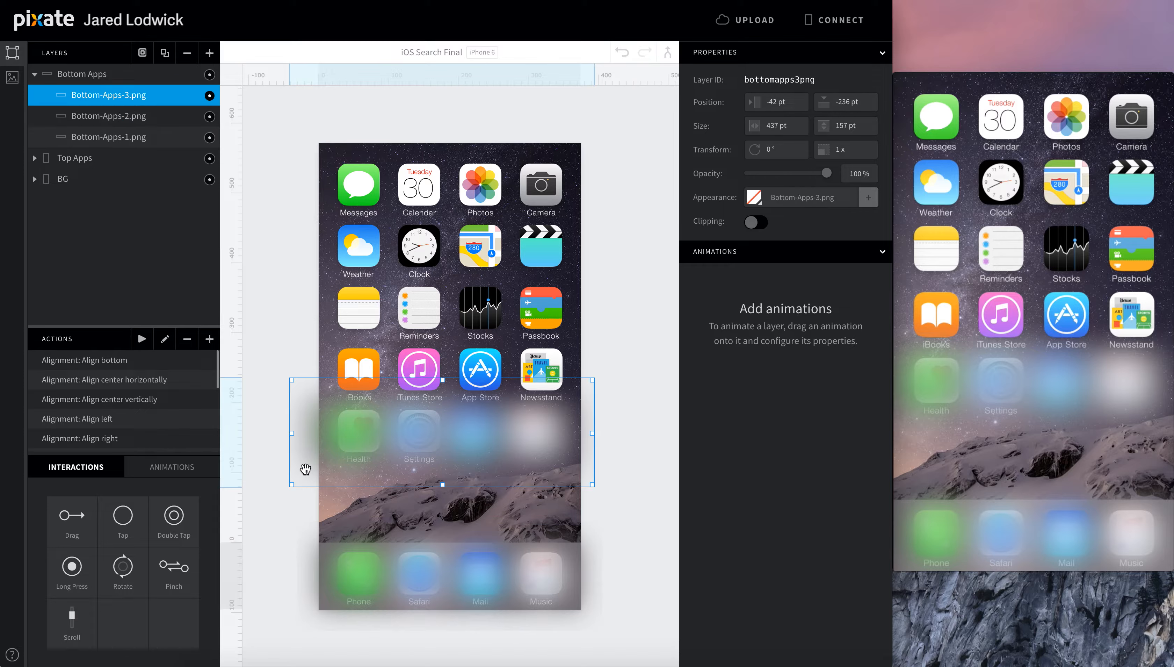
left_click_drag(308, 469, 315, 611)
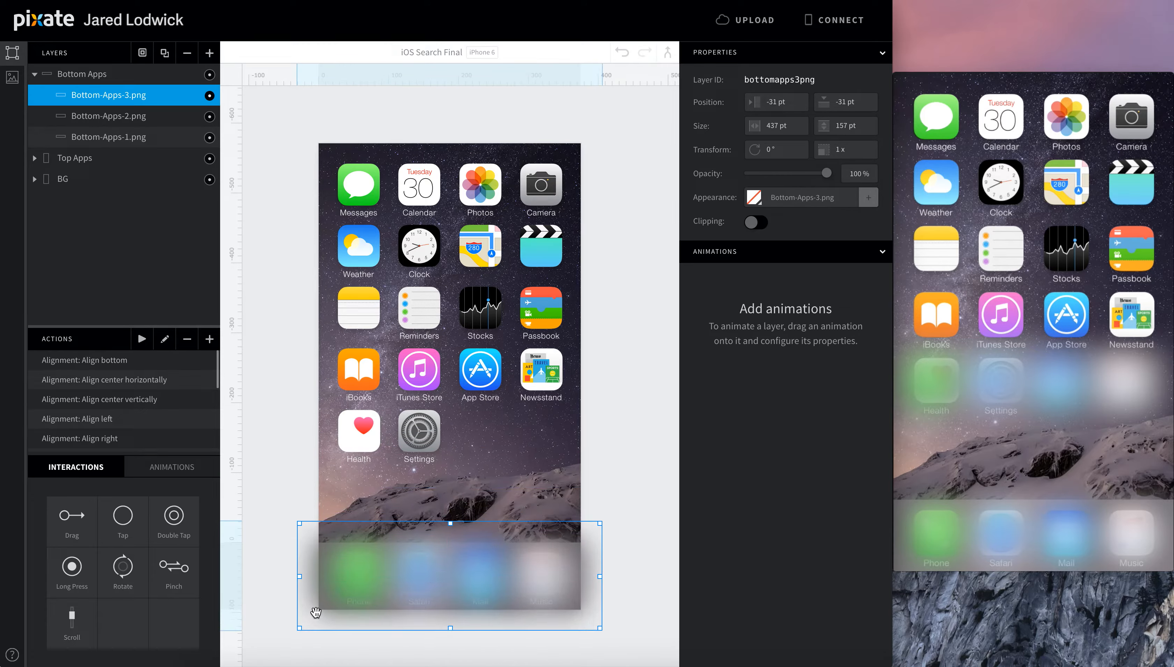
Set Bottom-Apps-3.png and Bottom-Apps-2.png to 0% opacity and collapse the Bottom Apps group.
left_click_drag(827, 172, 744, 172)
left_click(109, 116)
left_click_drag(826, 173, 745, 173)
left_click(35, 74)
Add a full-screen 375 × 667 pt layer named Dragger 1 above the other layers.
left_click(210, 53)
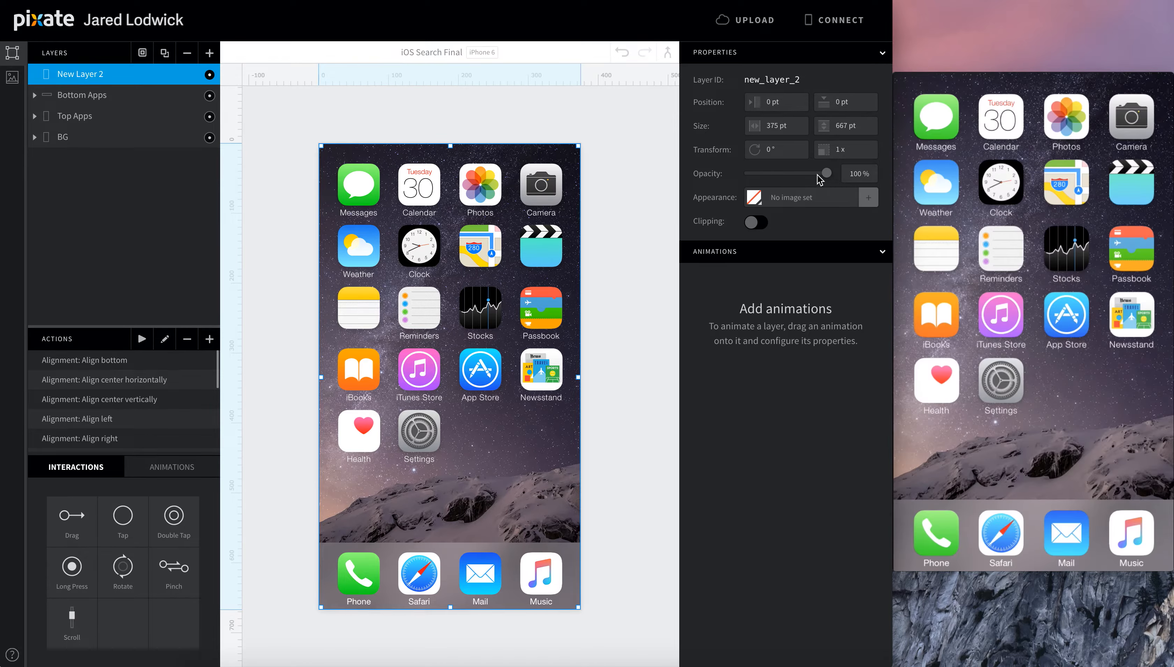
double_click(80, 75)
type("Dragger 1")
key("Return")
Duplicate the Dragger 1 layer and rename the copy Dragger 2.
left_click(164, 52)
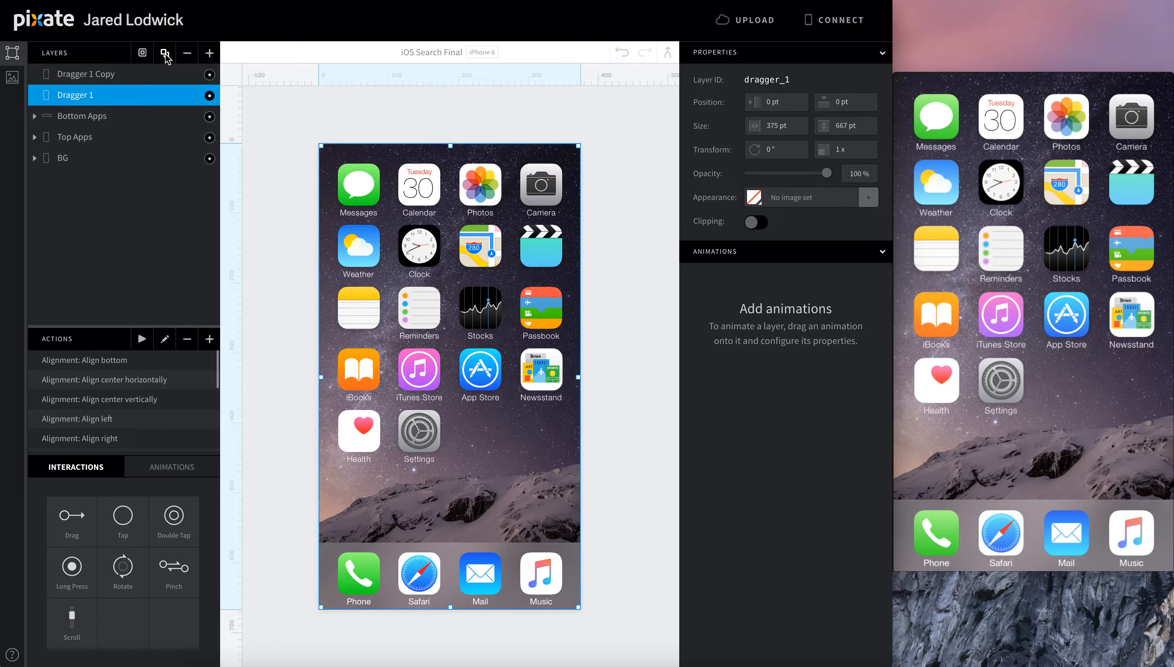
double_click(117, 74)
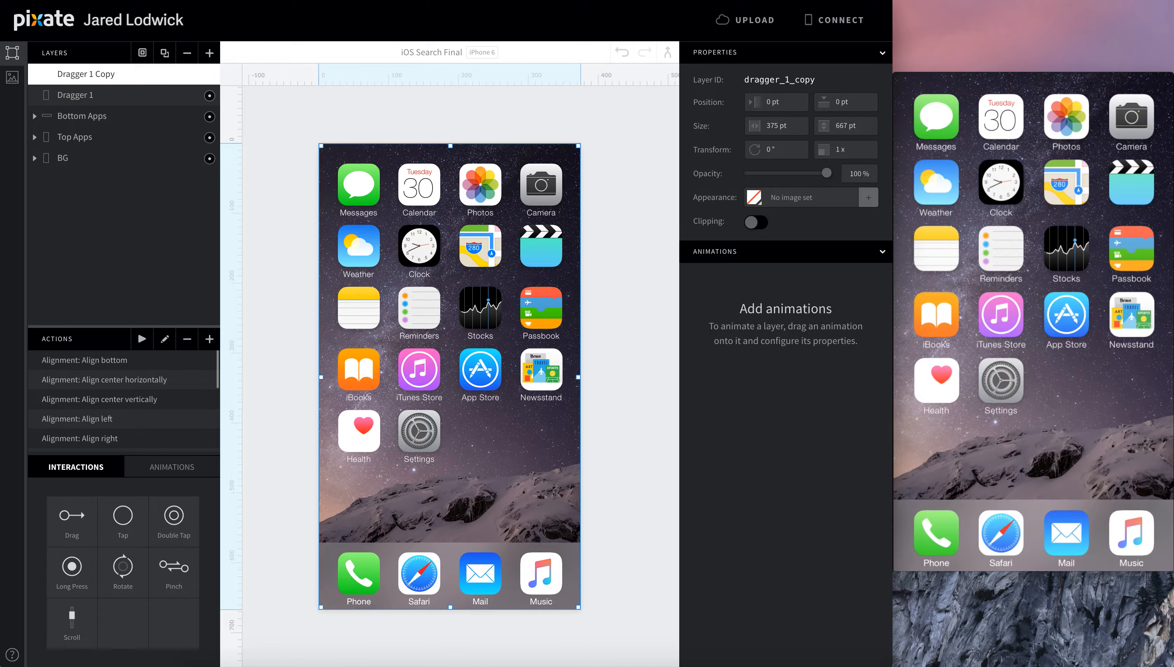
key("BackSpace")
key("BackSpace")
key("BackSpace")
key("BackSpace")
key("BackSpace")
key("BackSpace")
type("2")
key("Return")
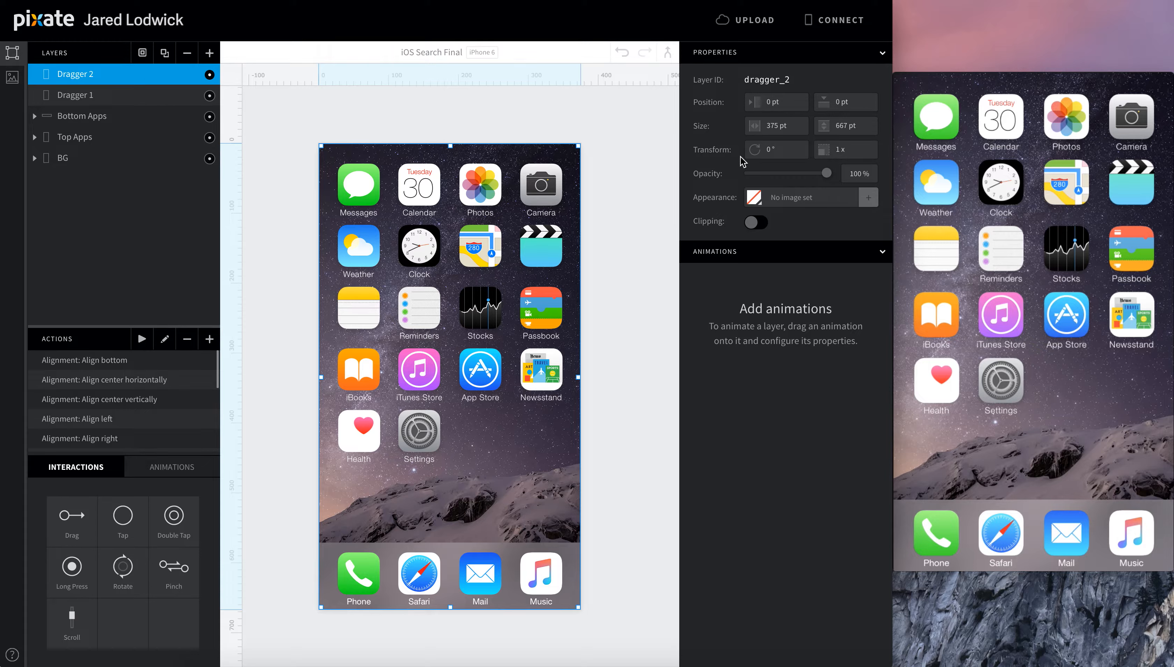
Set Dragger 2's fill colour to rgba(0, 0, 0, 1) and its opacity to 0%.
left_click(754, 197)
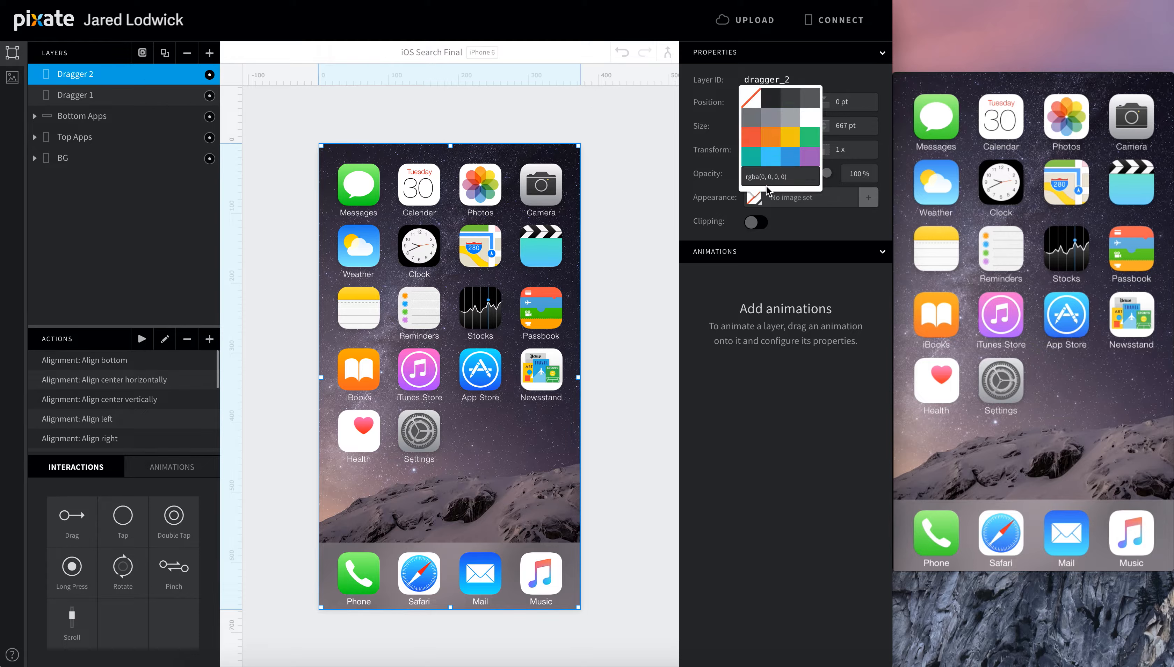
left_click(768, 182)
key("BackSpace")
key("BackSpace")
type("1)")
key("Return")
left_click_drag(826, 173, 749, 173)
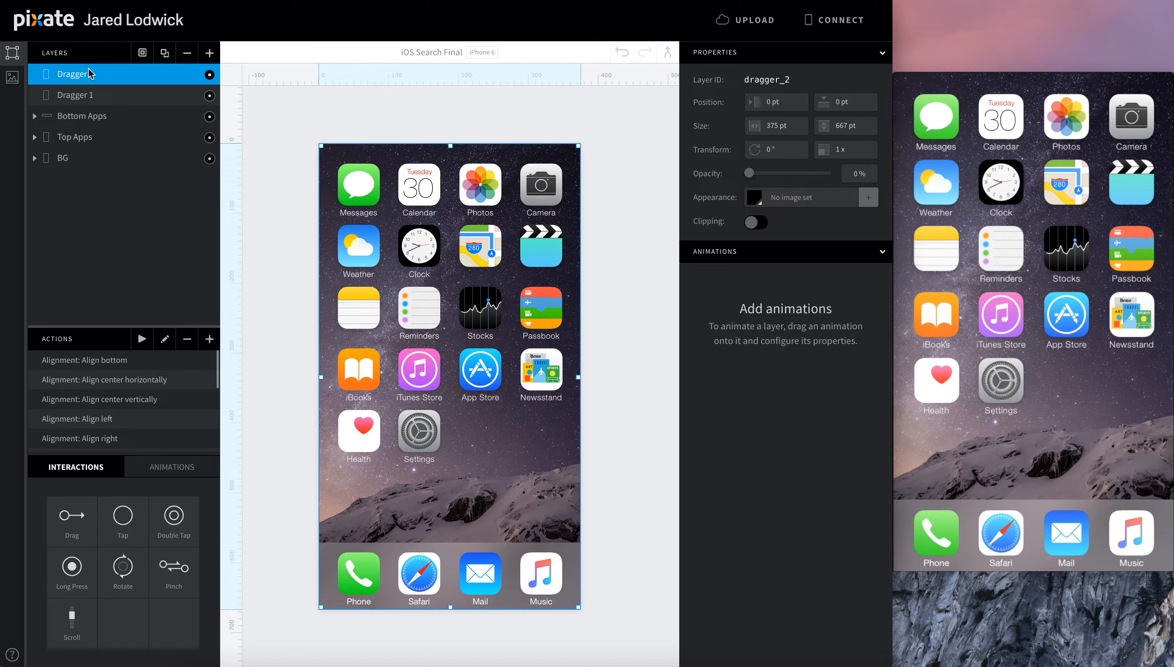
Place Keyboard.png just below the screen at 0, 667 pt, Search-Bar.png just above it at 0, -64 pt, and Cursor.png at 32, -32 pt.
left_click(99, 93)
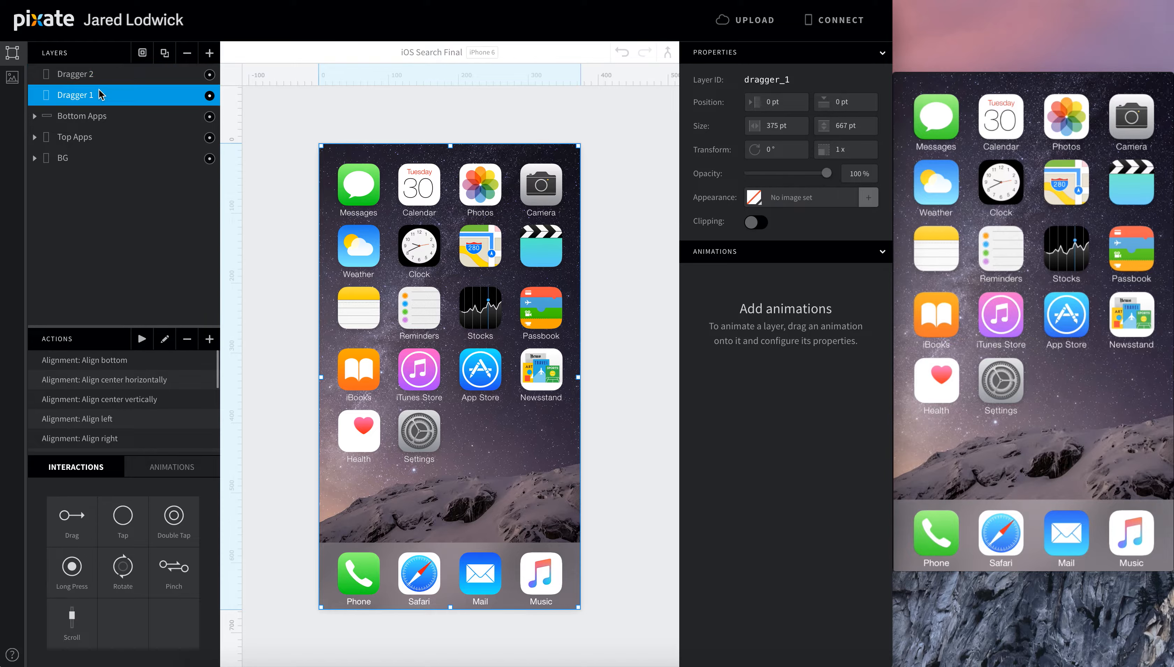
left_click(13, 77)
left_click_drag(81, 394, 483, 631)
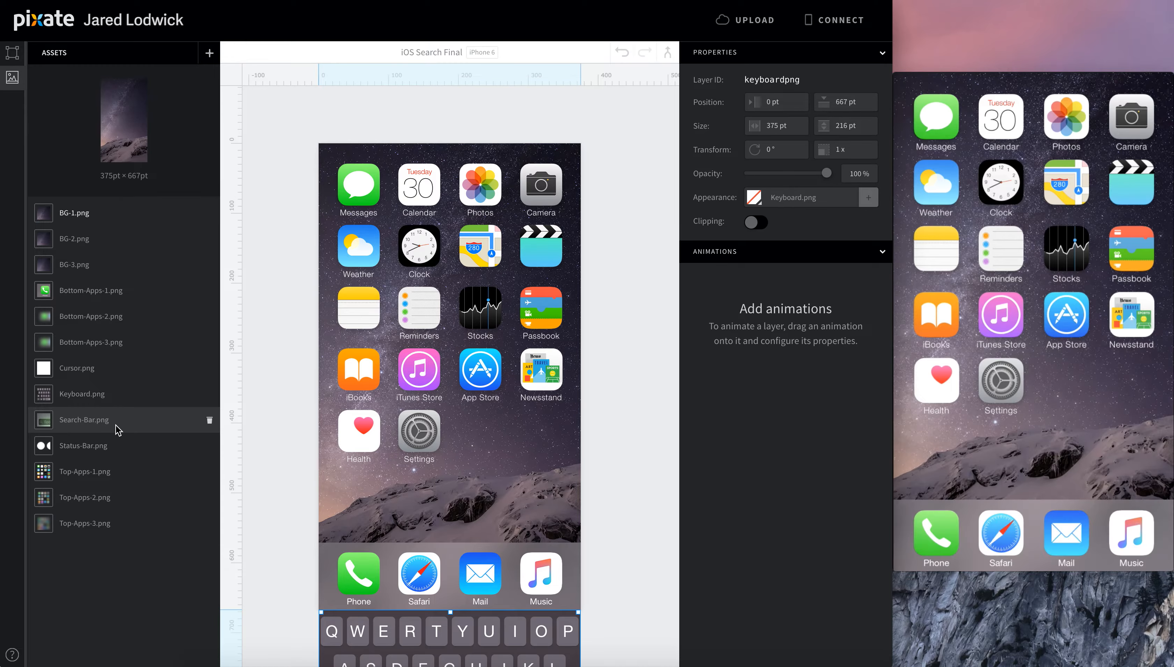
left_click_drag(129, 423, 454, 121)
left_click_drag(77, 368, 343, 129)
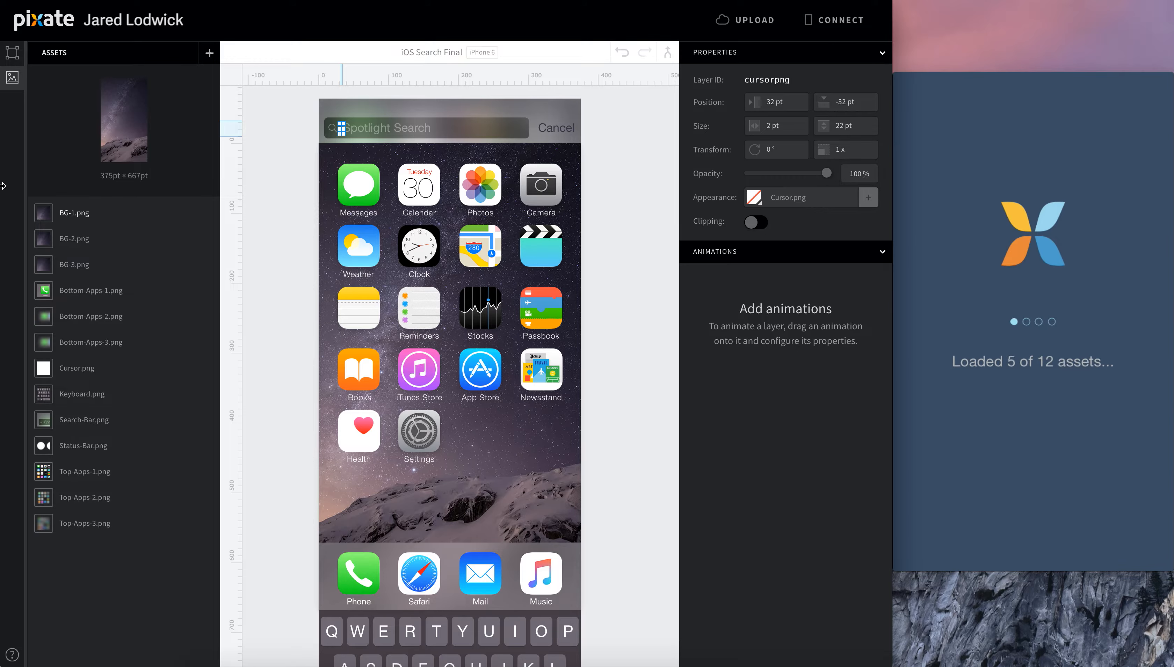
Nest Cursor.png inside the Search-Bar.png layer and collapse that group.
left_click(16, 53)
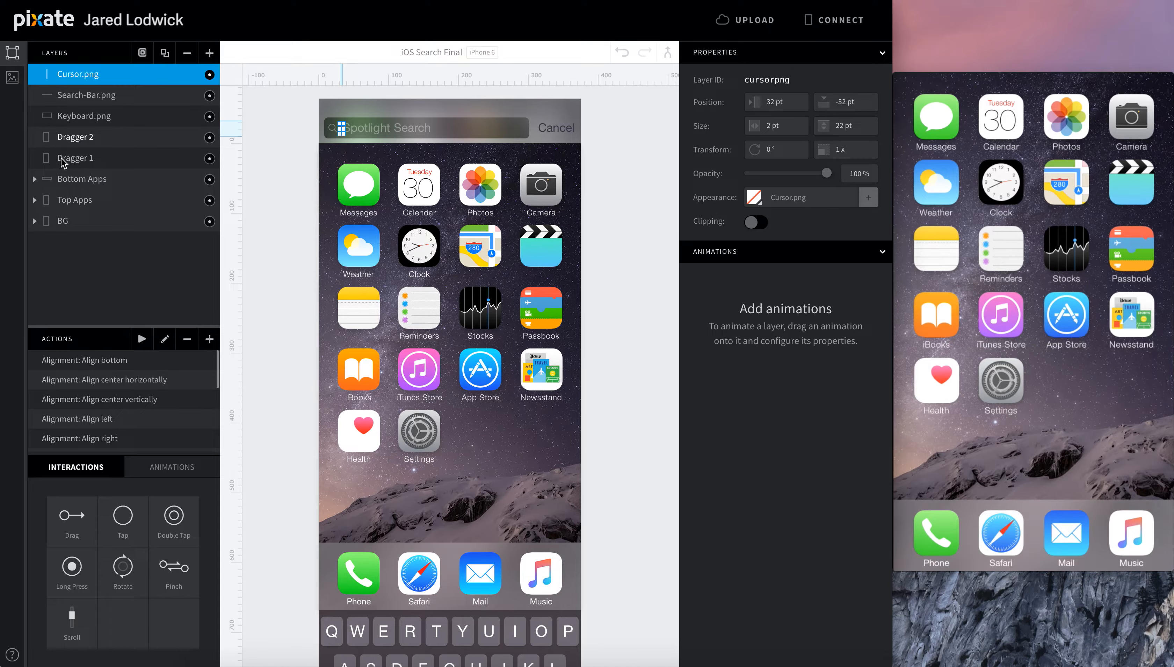
left_click_drag(75, 80, 76, 96)
left_click(35, 74)
left_click(86, 74)
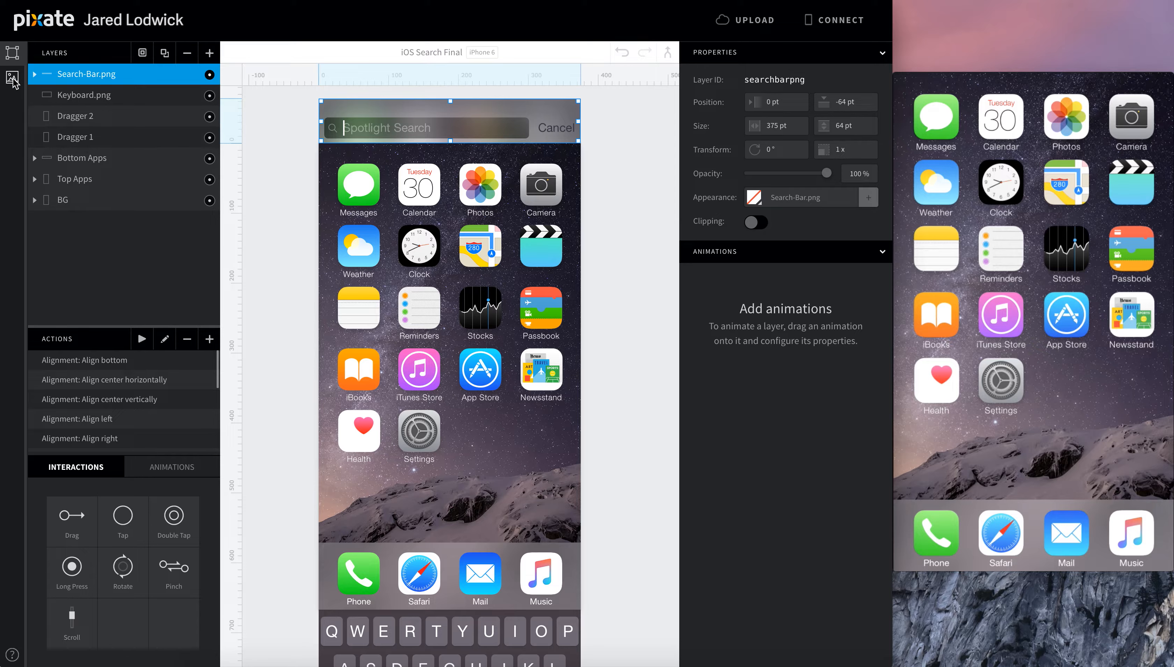
Place Status-Bar.png at the top of the phone screen and position it at 7 pt, 4 pt.
left_click(12, 77)
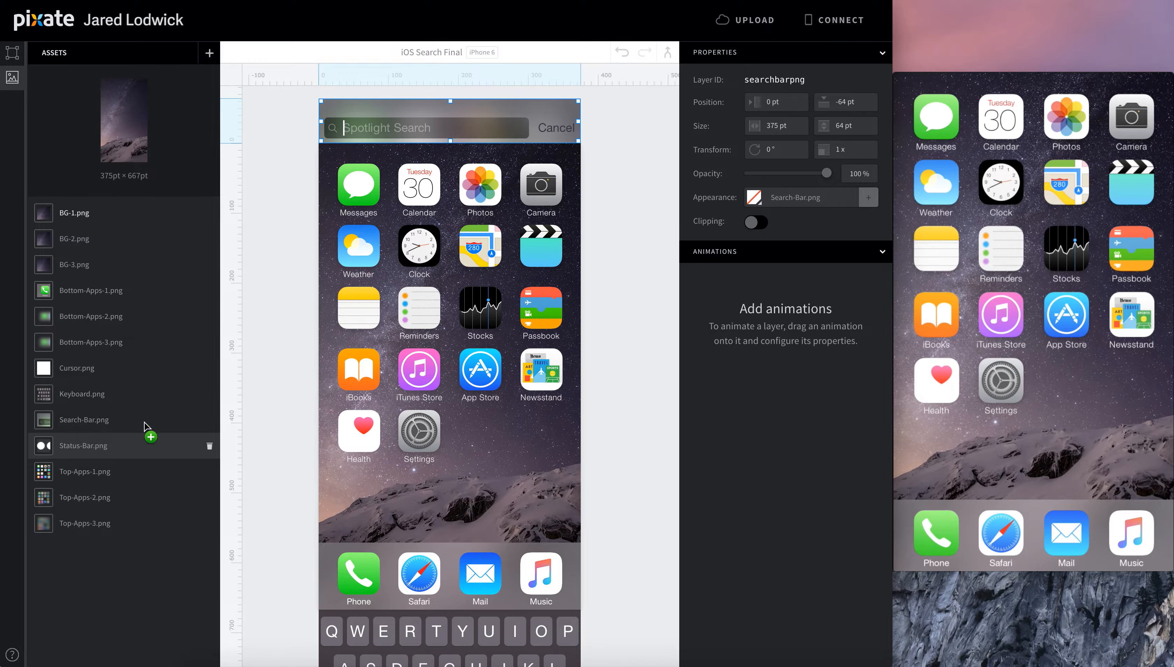
left_click_drag(149, 440, 449, 154)
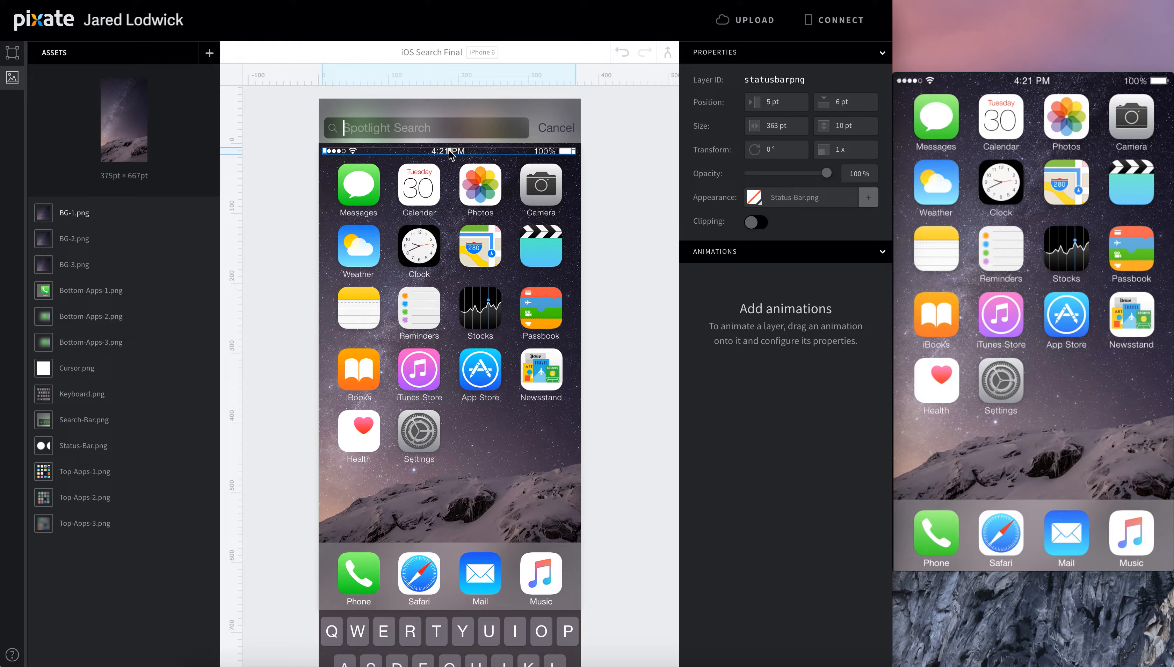
key("Right")
key("Right")
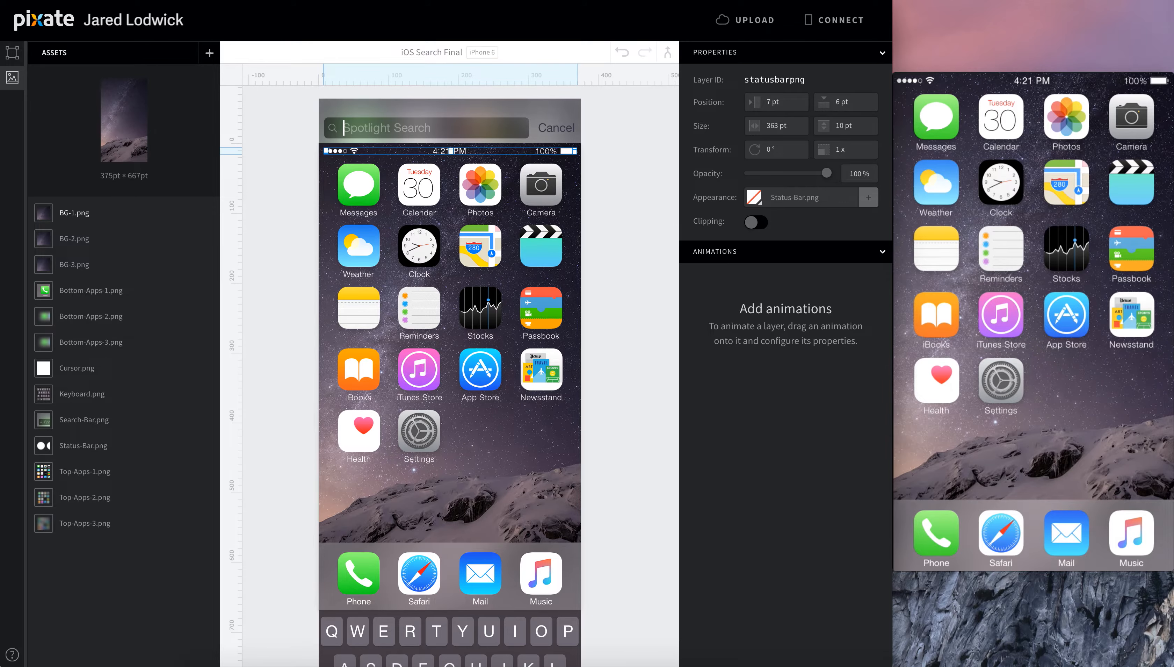
key("Up")
key("Up")
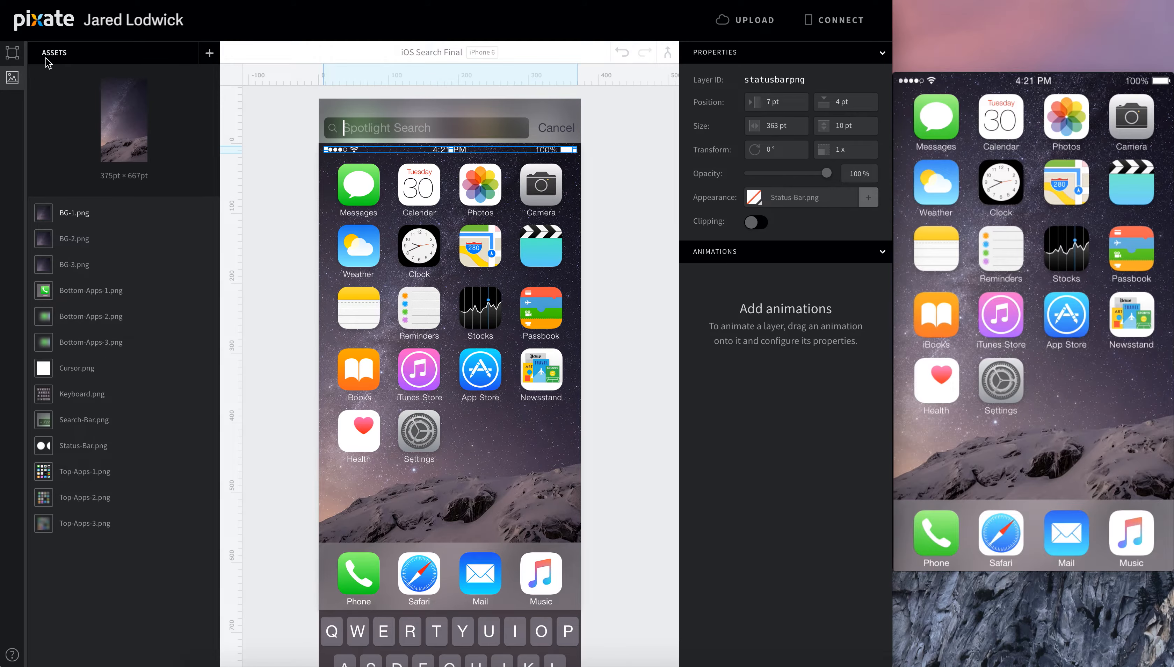
Reorder the layers so Dragger 2 and Dragger 1 sit directly below Status-Bar.png and above Search-Bar.png.
left_click(13, 53)
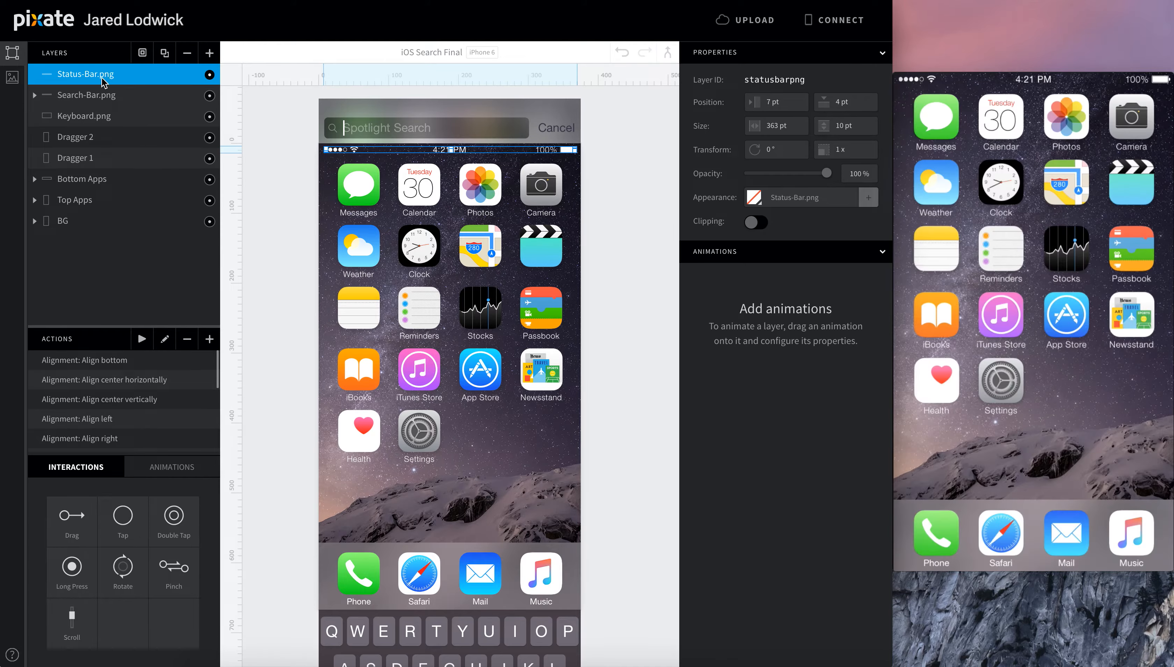
left_click_drag(73, 128, 77, 86)
left_click_drag(74, 153, 74, 114)
left_click(279, 285)
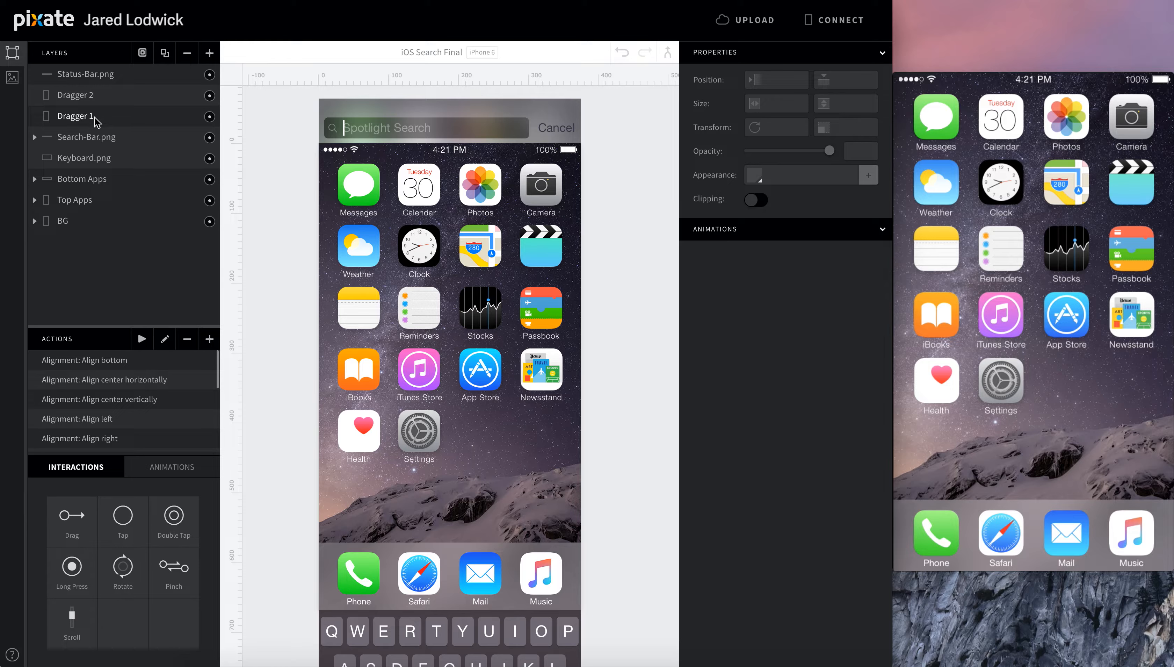
Add a Drag interaction to Dragger 1 and restrict its movement to vertical.
left_click_drag(88, 512, 93, 116)
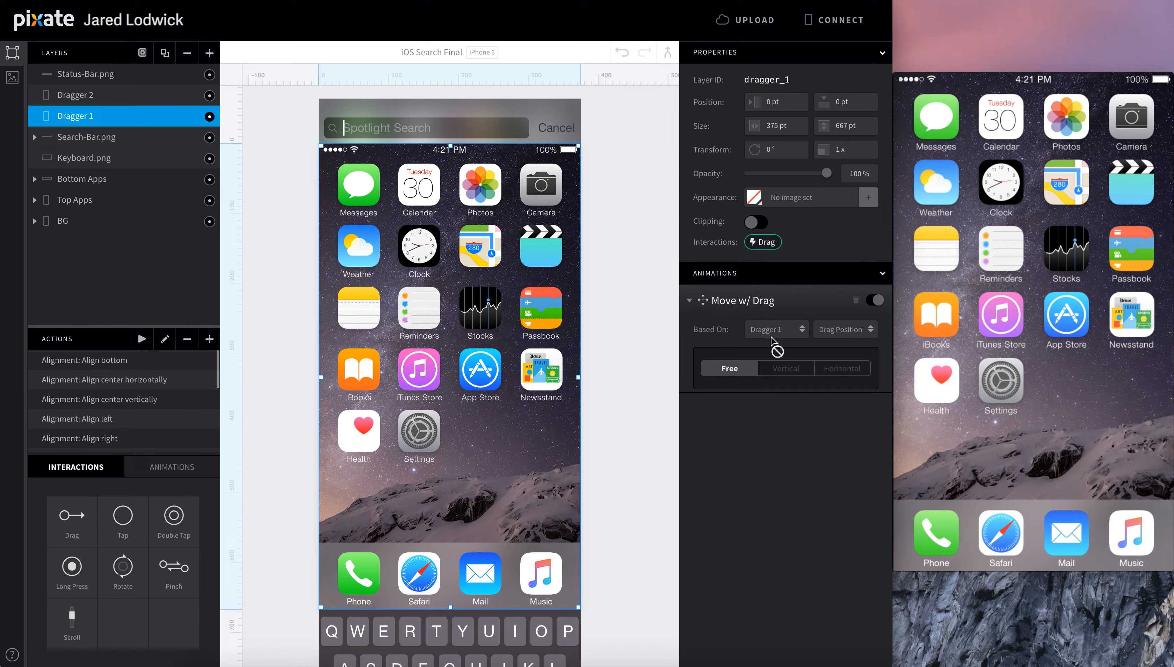
left_click(783, 362)
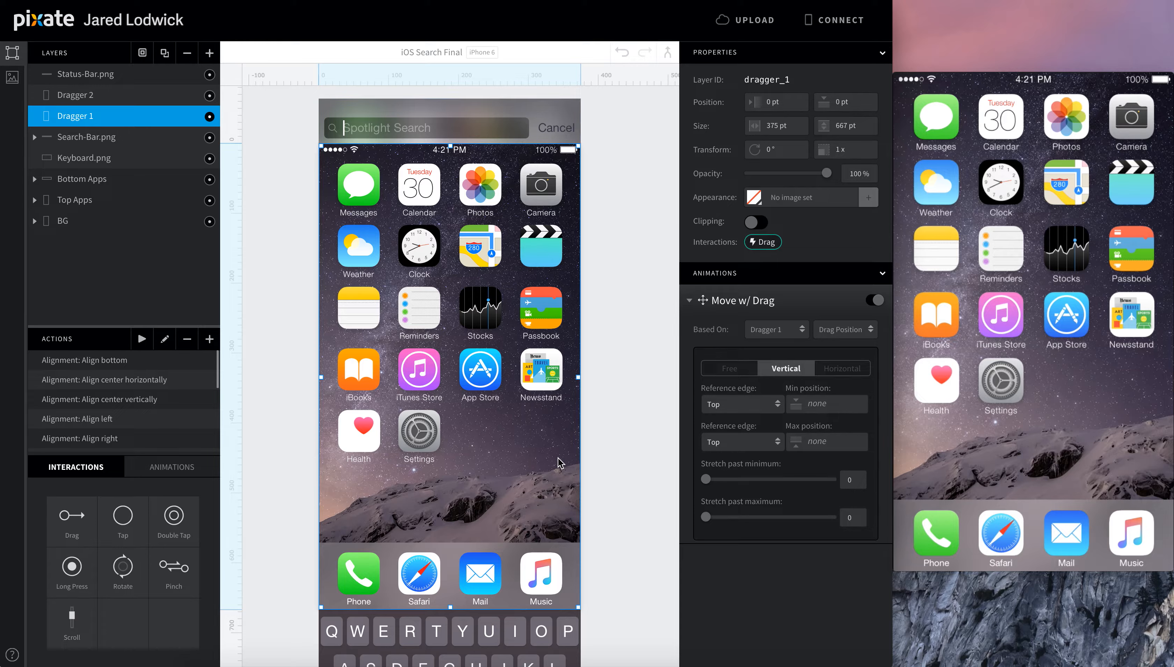
left_click(544, 113)
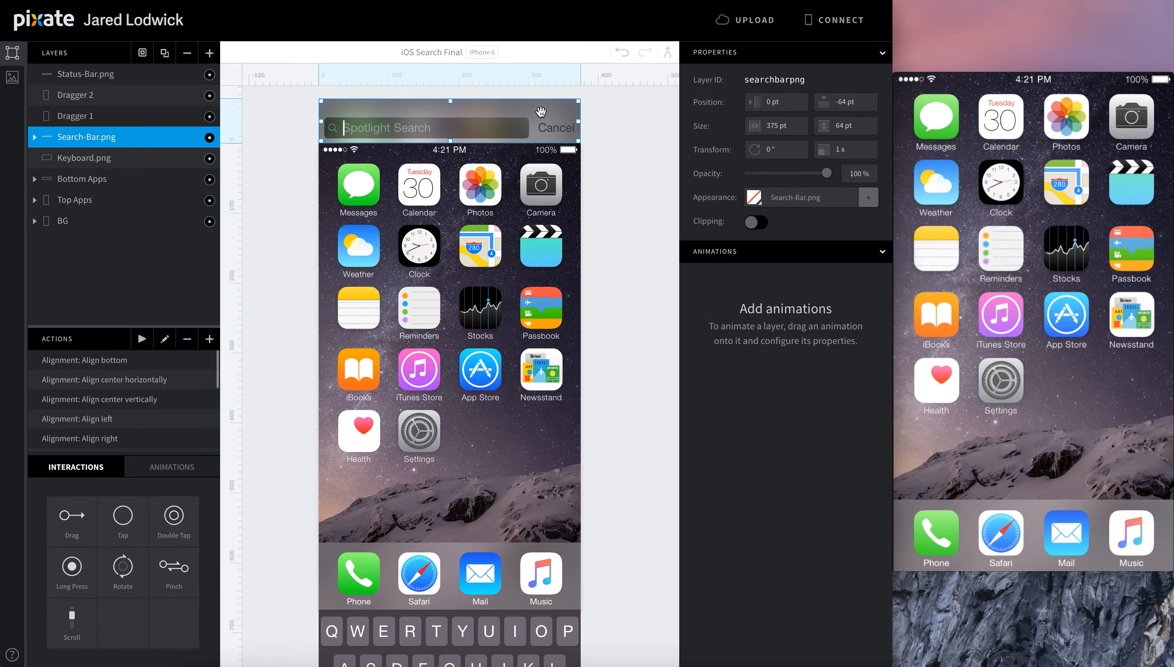
left_click(94, 117)
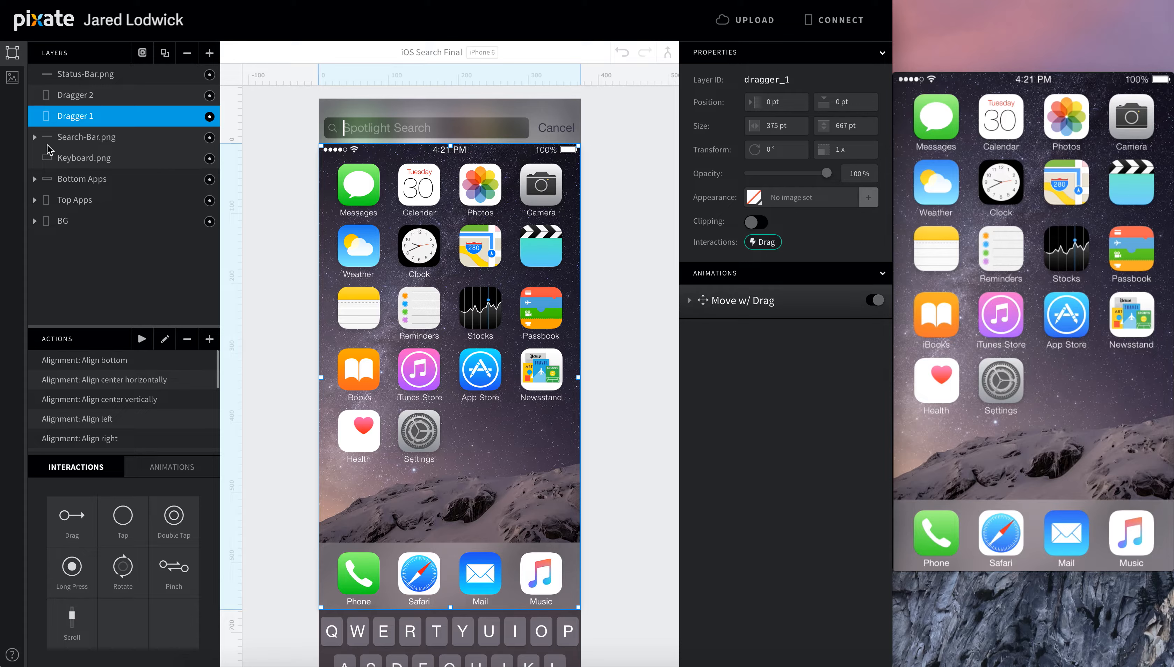
Add a Move animation named Move Back to Dragger 1, based on Dragger 1's Drag Release.
left_click(178, 472)
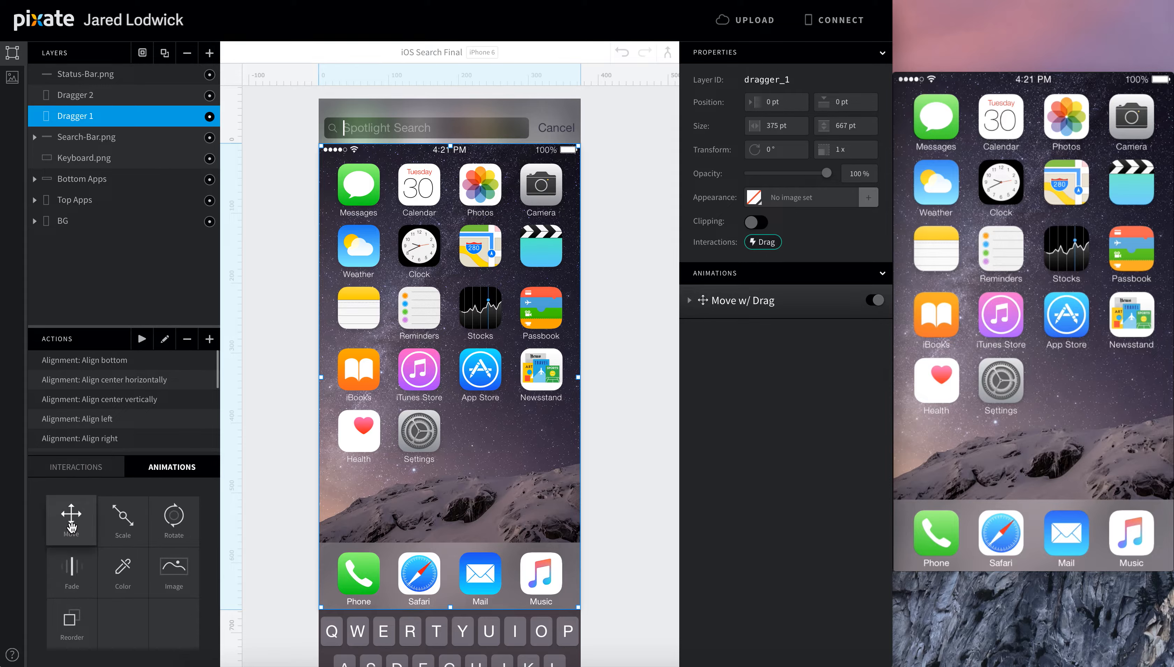
left_click_drag(71, 526, 95, 116)
double_click(736, 333)
type("Move Back")
left_click(846, 362)
Set Move Back to move Dragger 1's top edge to 0 pt with a duration of 0 s, and collapse the animation.
left_click(821, 508)
type("0")
key("Return")
left_click(755, 587)
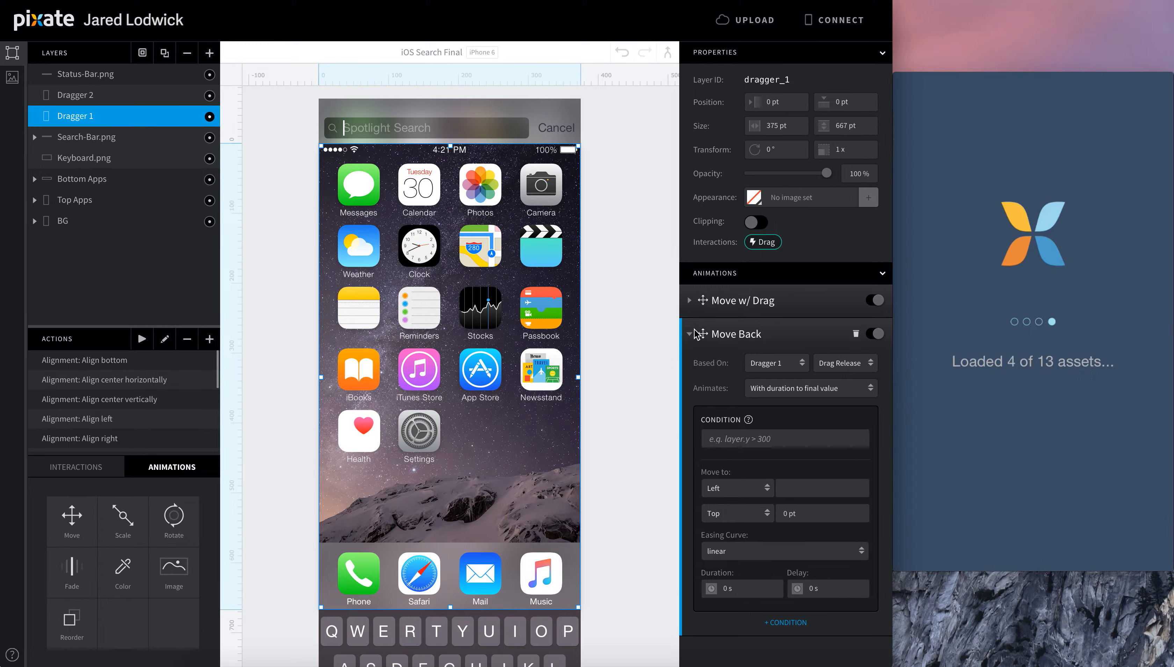
left_click(695, 334)
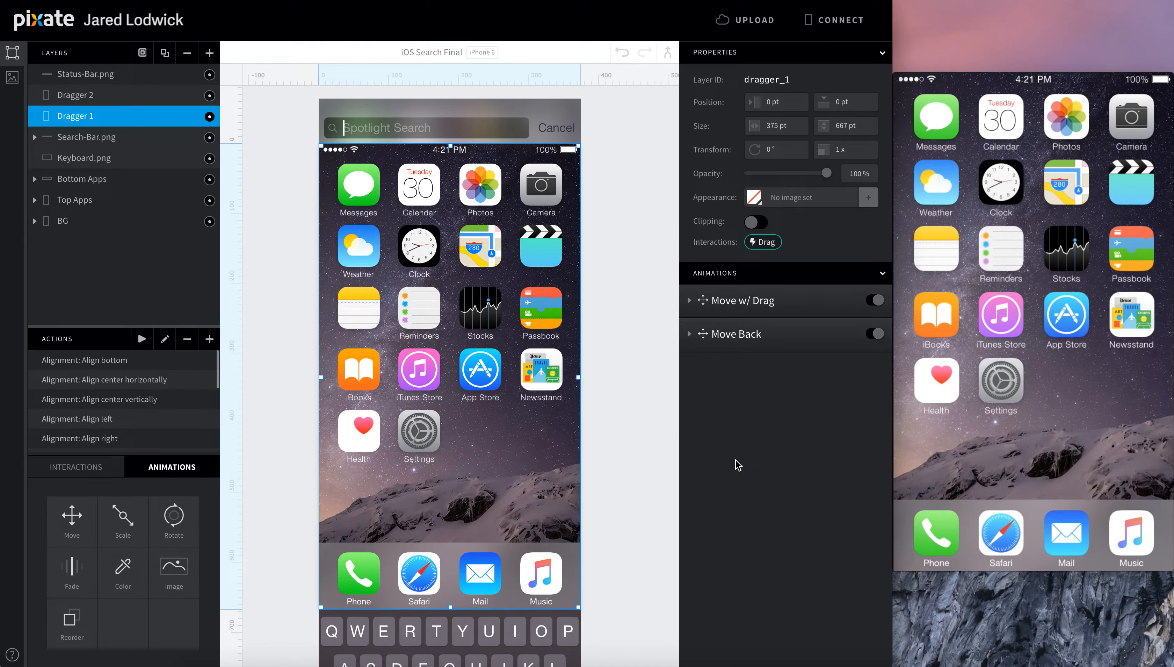
Fill Dragger 1 with orange to check its coverage, and reset the fill to transparent.
left_click(753, 197)
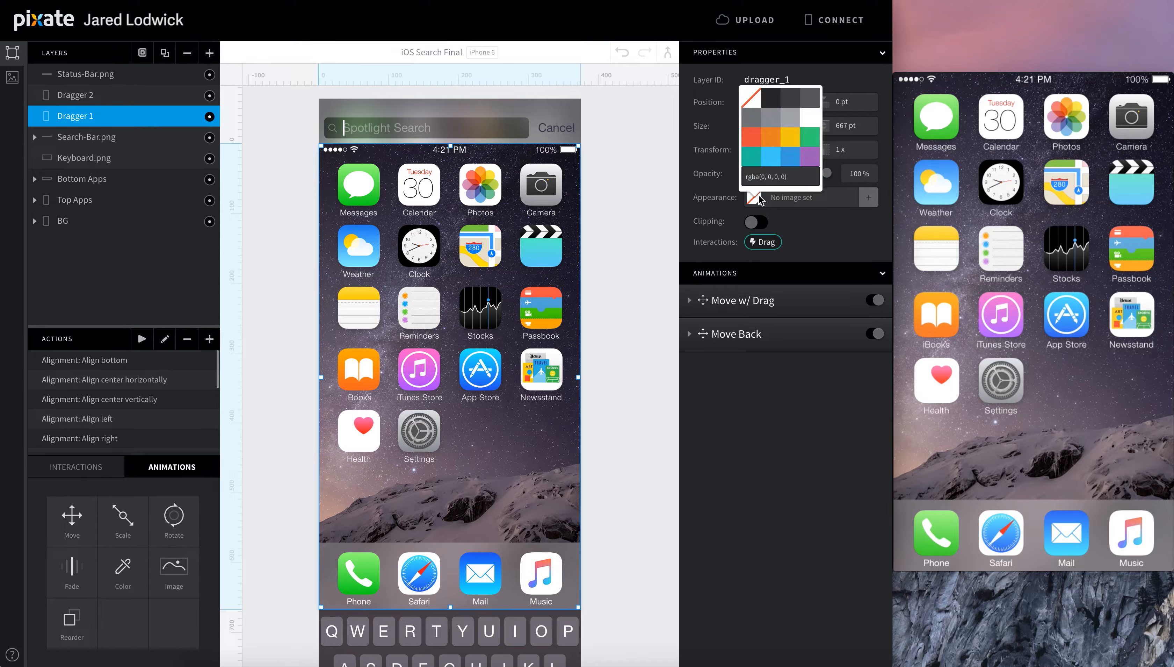
left_click(770, 133)
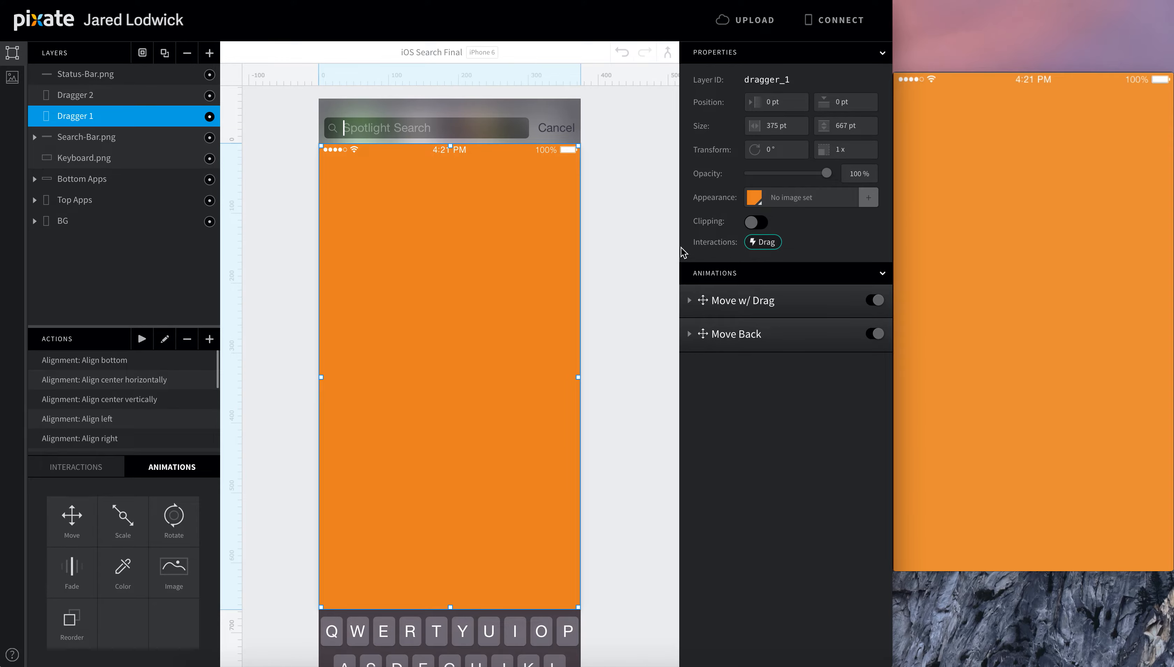
left_click(753, 196)
left_click(751, 98)
Add a Fade animation named Fade In Drag to BG-2.png in the BG group.
left_click(34, 221)
left_click(106, 227)
left_click(115, 241)
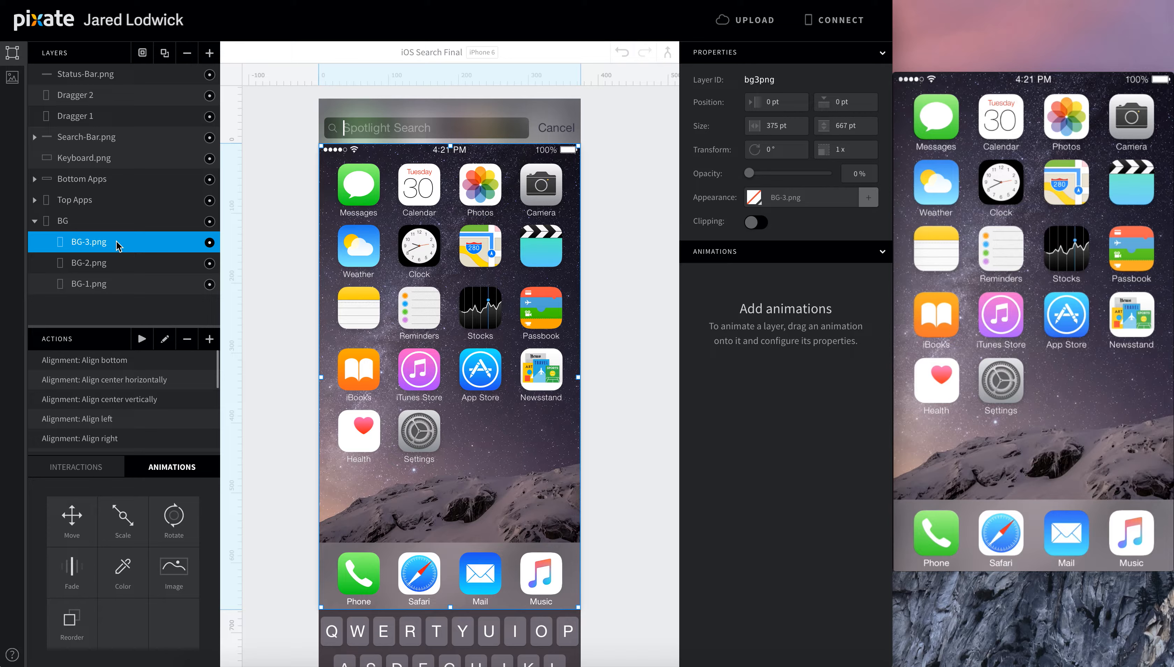
left_click(112, 284)
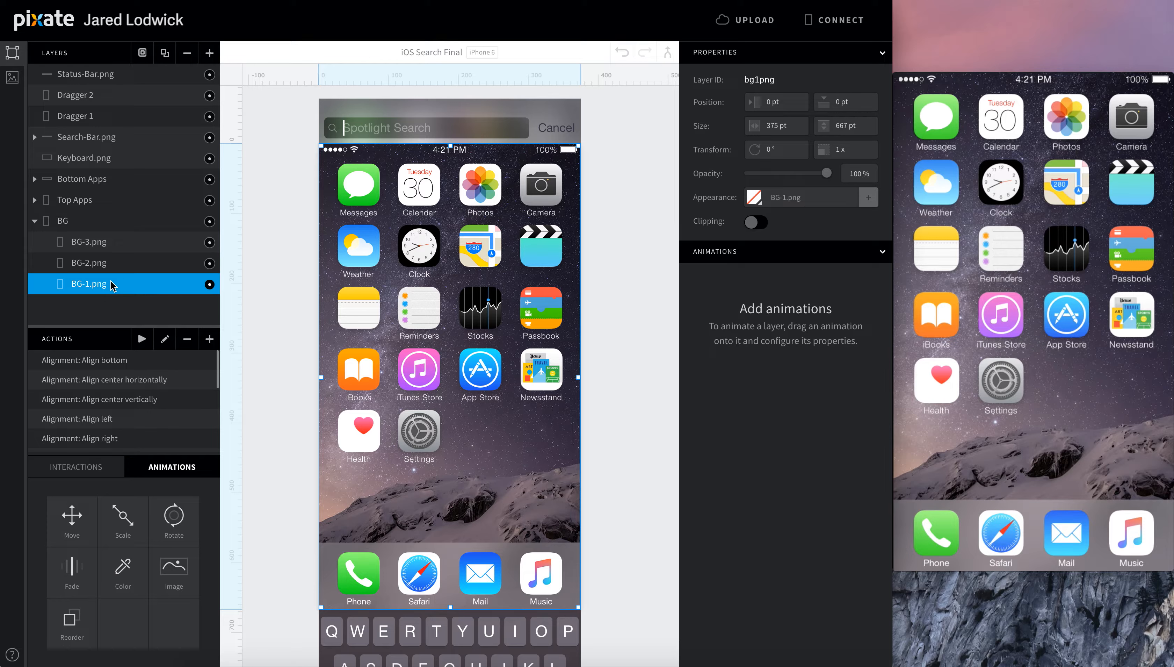
left_click(127, 266)
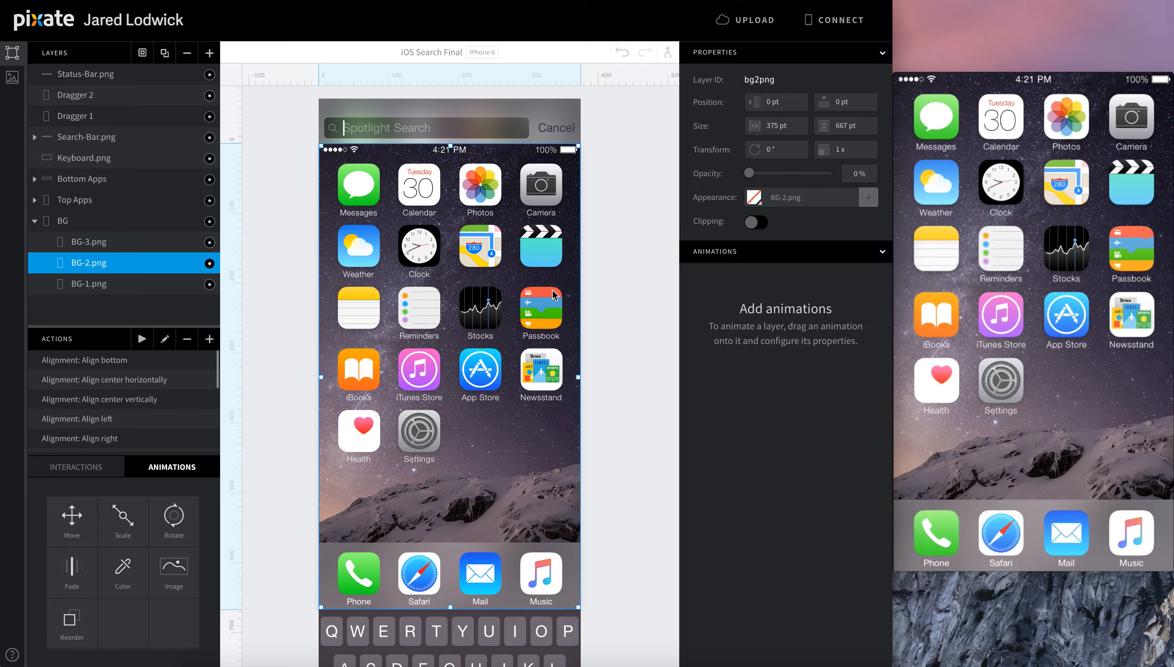
left_click_drag(71, 569, 107, 263)
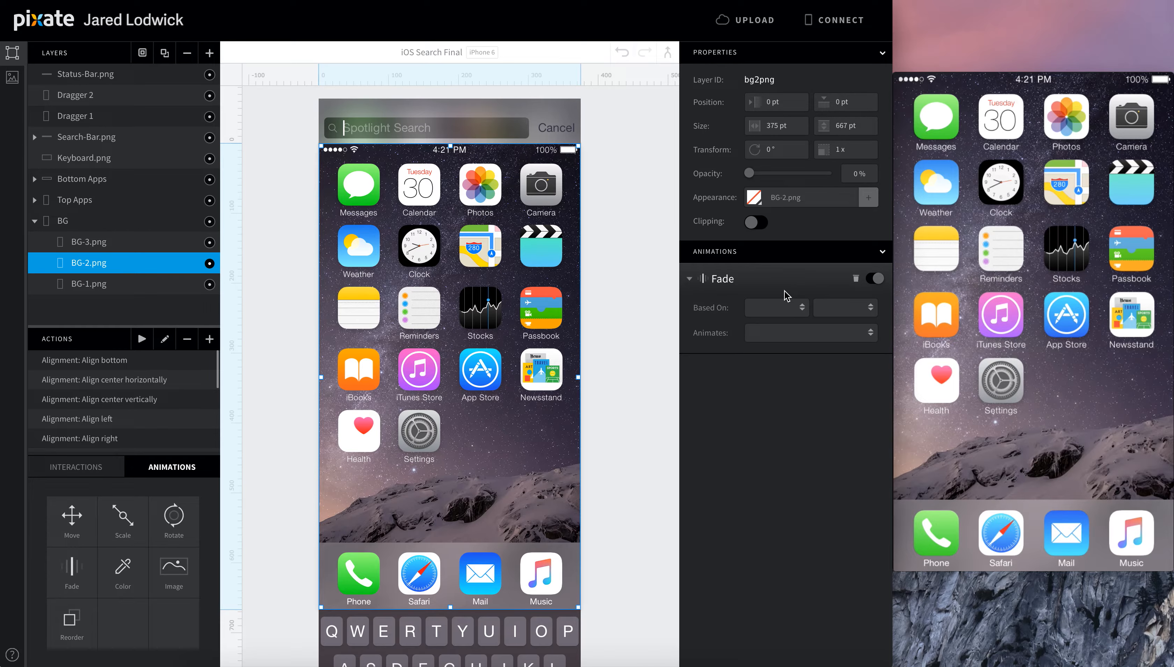
left_click(723, 279)
type("In Drag")
key("Return")
Base BG-2.png's Fade In Drag on Dragger 1's Drag Position, animating continuously to final value.
left_click(774, 305)
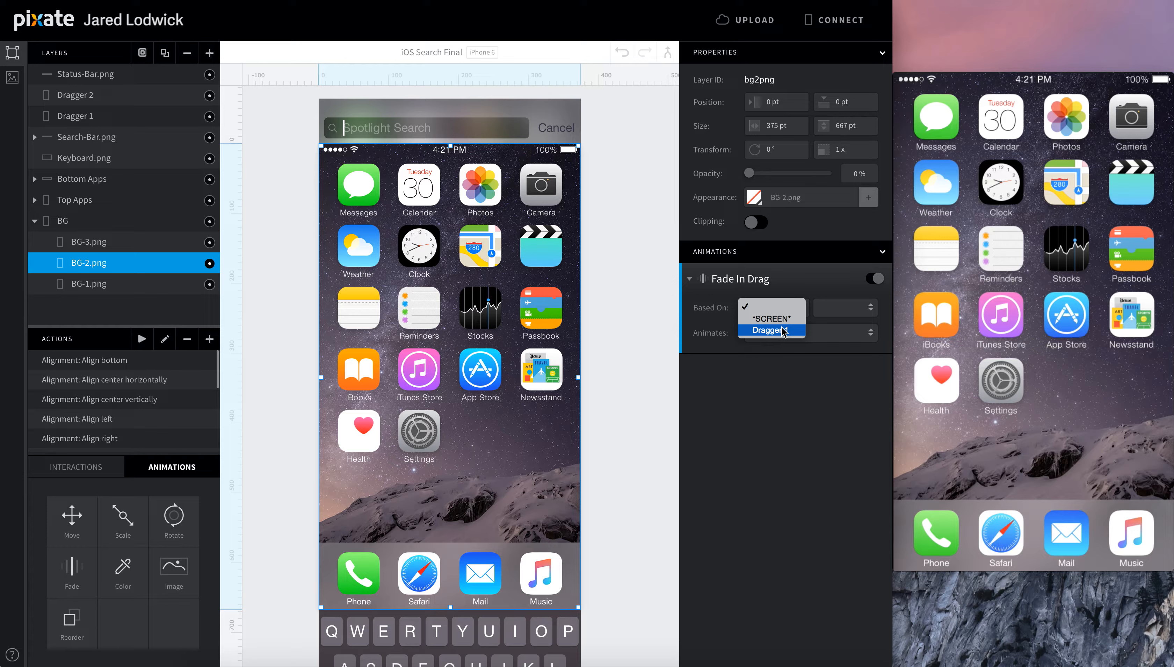
left_click(783, 331)
left_click(830, 307)
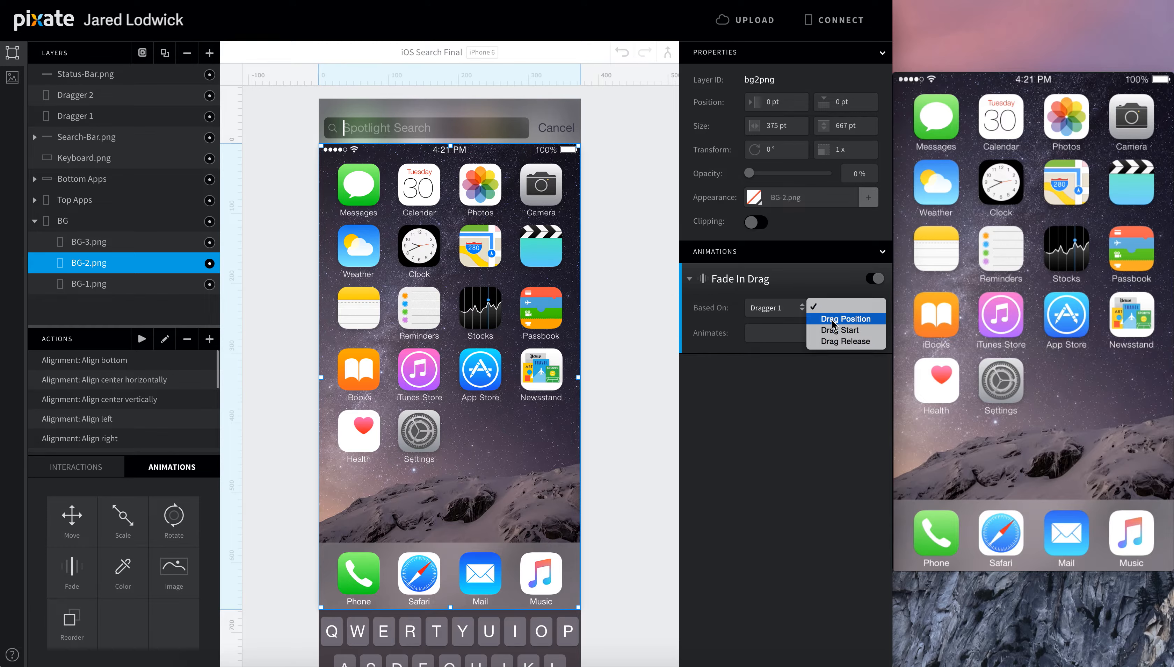
left_click(833, 321)
left_click(810, 333)
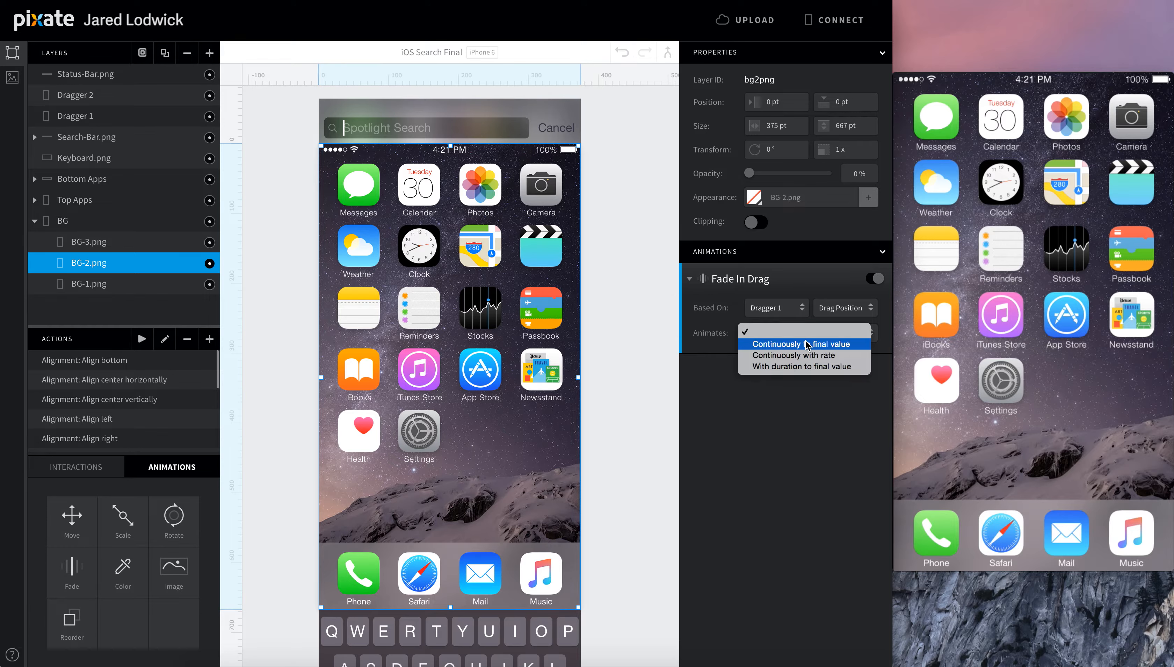
left_click(805, 345)
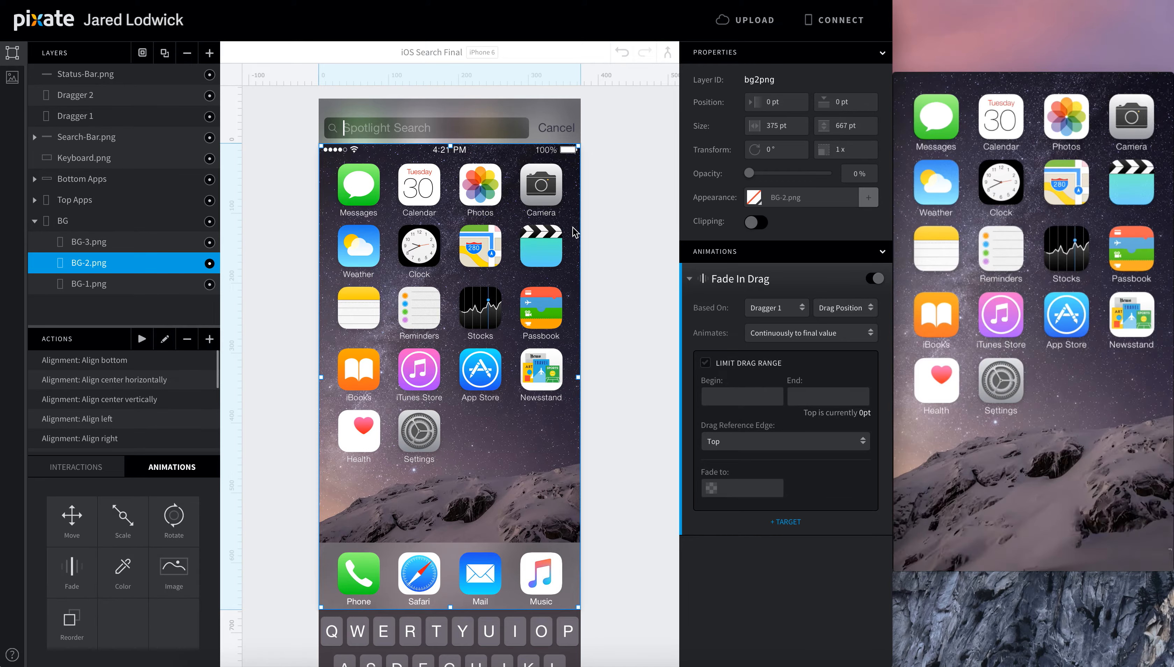
Set BG-2.png's Fade In Drag to fade to 100% over a drag range of 0 to 32 pt, and collapse the animation.
left_click(752, 396)
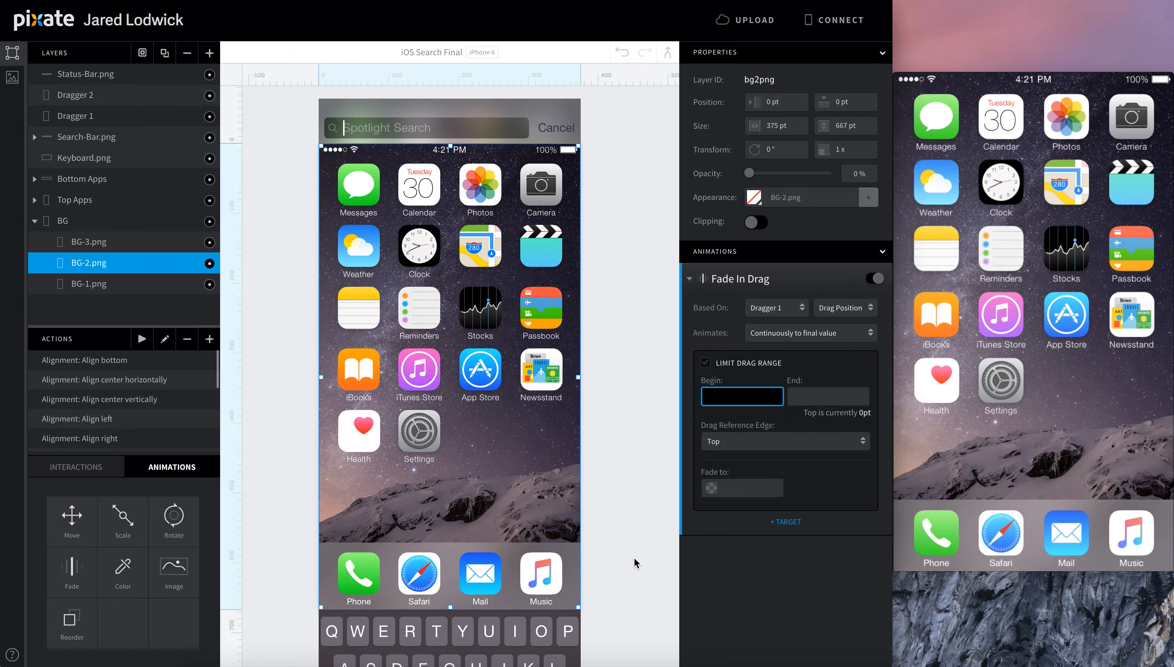
type("0")
key("Tab")
type("32")
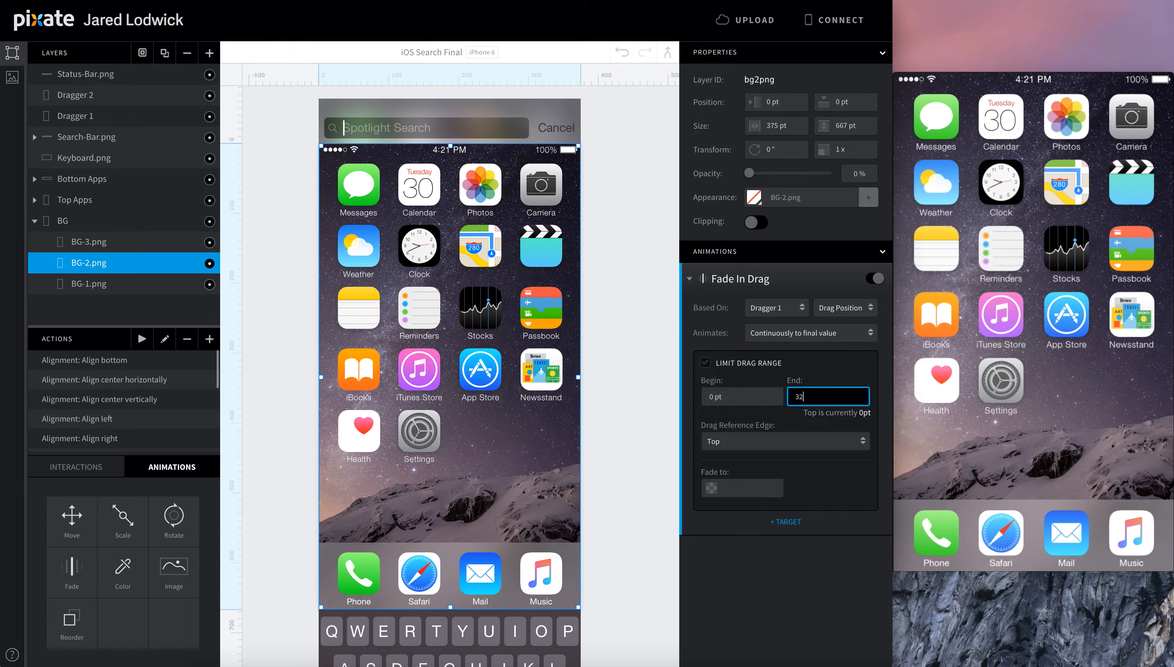
key("Tab")
left_click(736, 486)
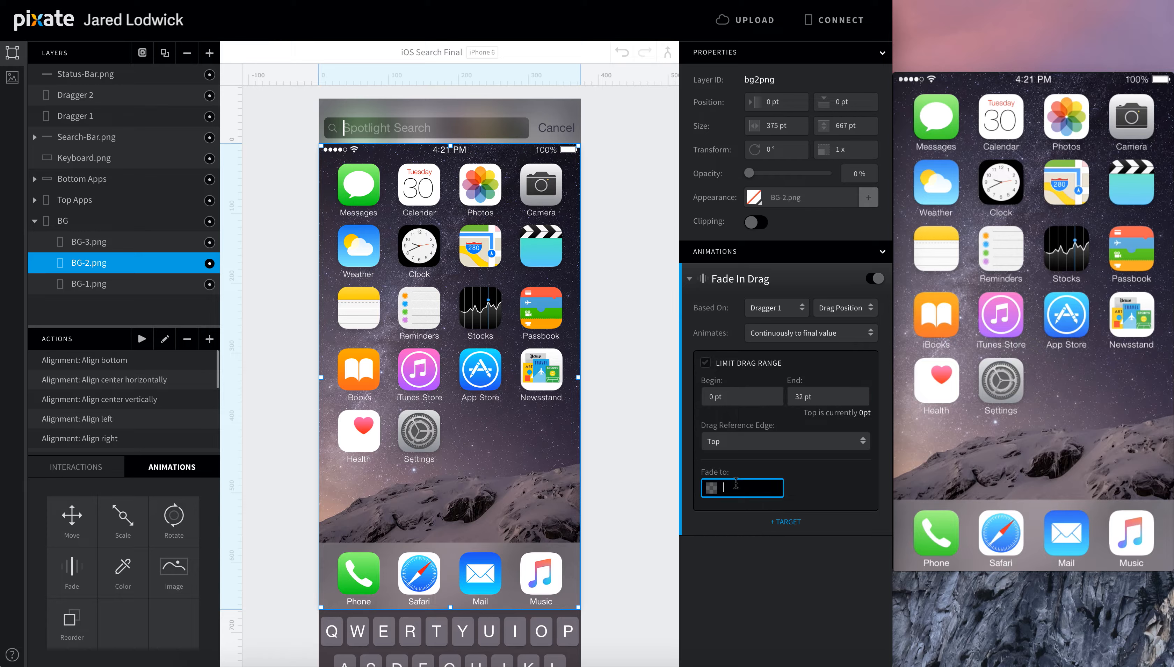
type("100")
key("Tab")
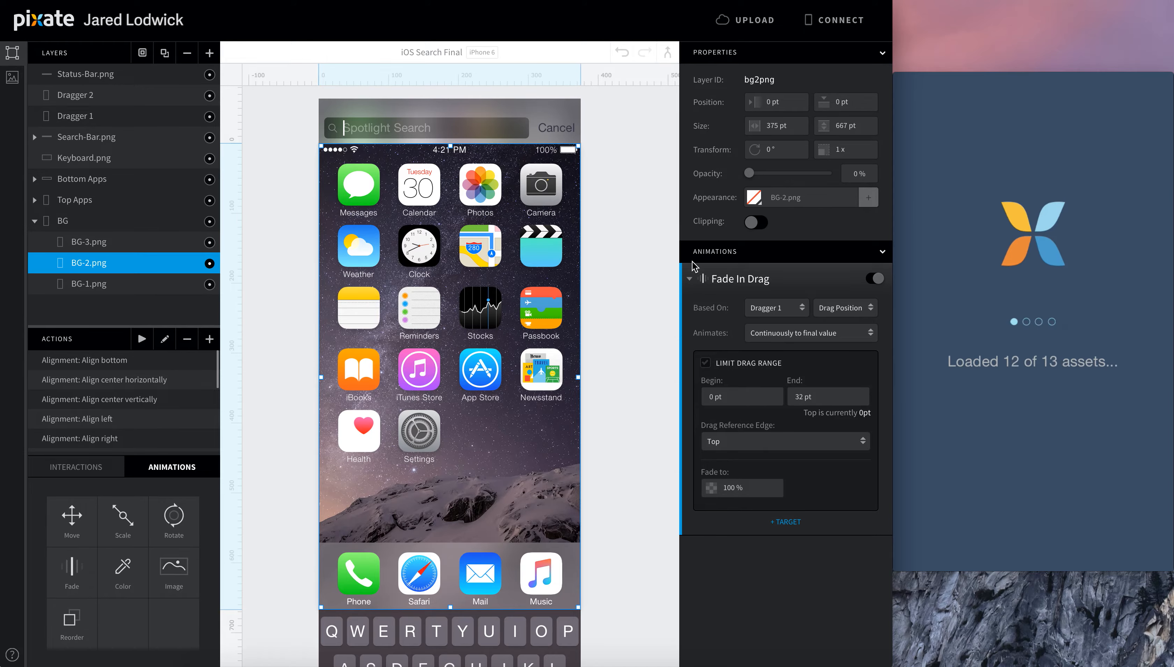
left_click(689, 279)
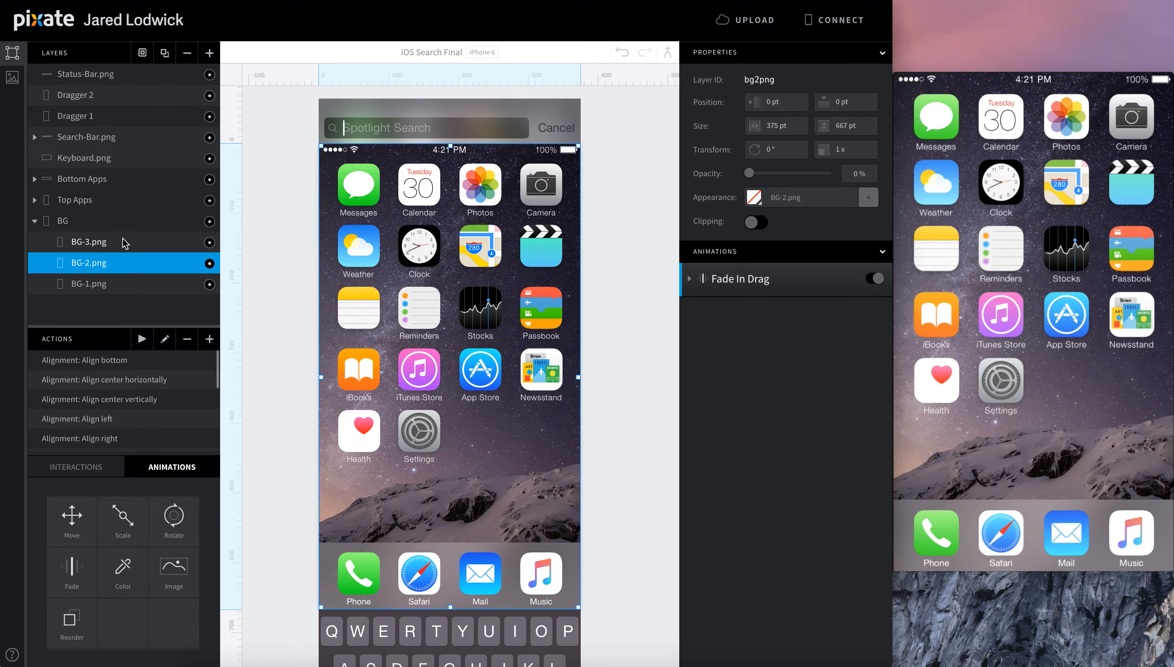
Add a Fade animation named Fade In Drag to BG-3.png in the BG group.
left_click(122, 240)
left_click_drag(72, 568, 122, 242)
double_click(721, 279)
type("Fade In Drag")
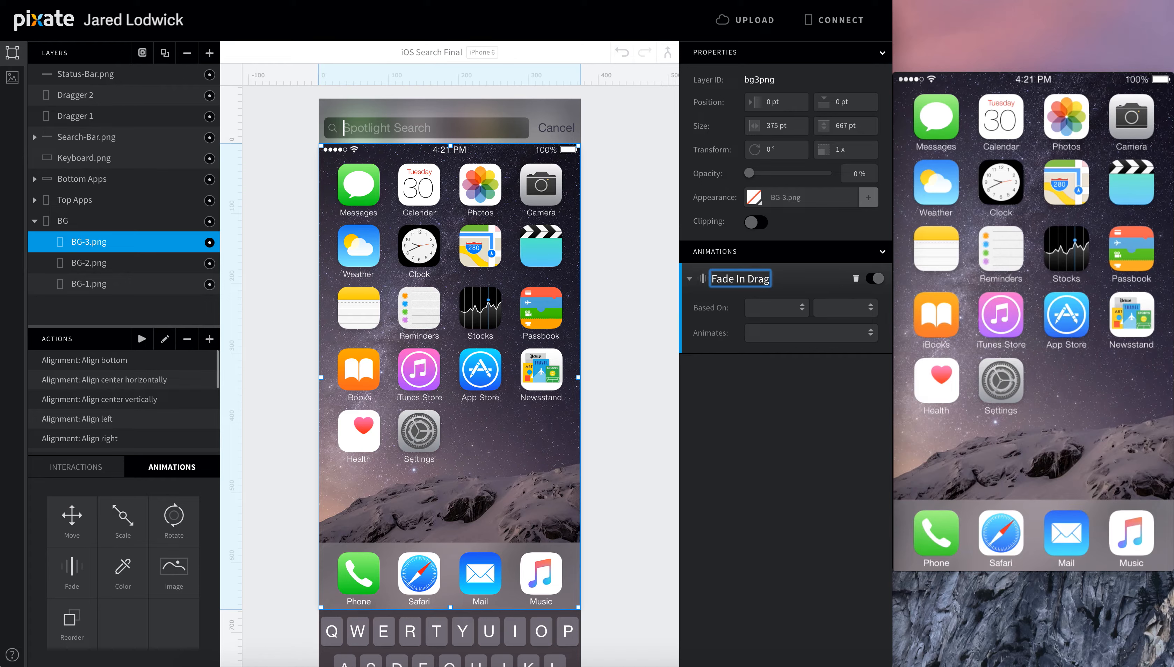
key("Return")
Base BG-3.png's Fade In Drag on Dragger 1's Drag Position, animating continuously to final value, and open the drag range's Begin value for editing.
left_click(771, 309)
left_click(770, 329)
left_click(841, 310)
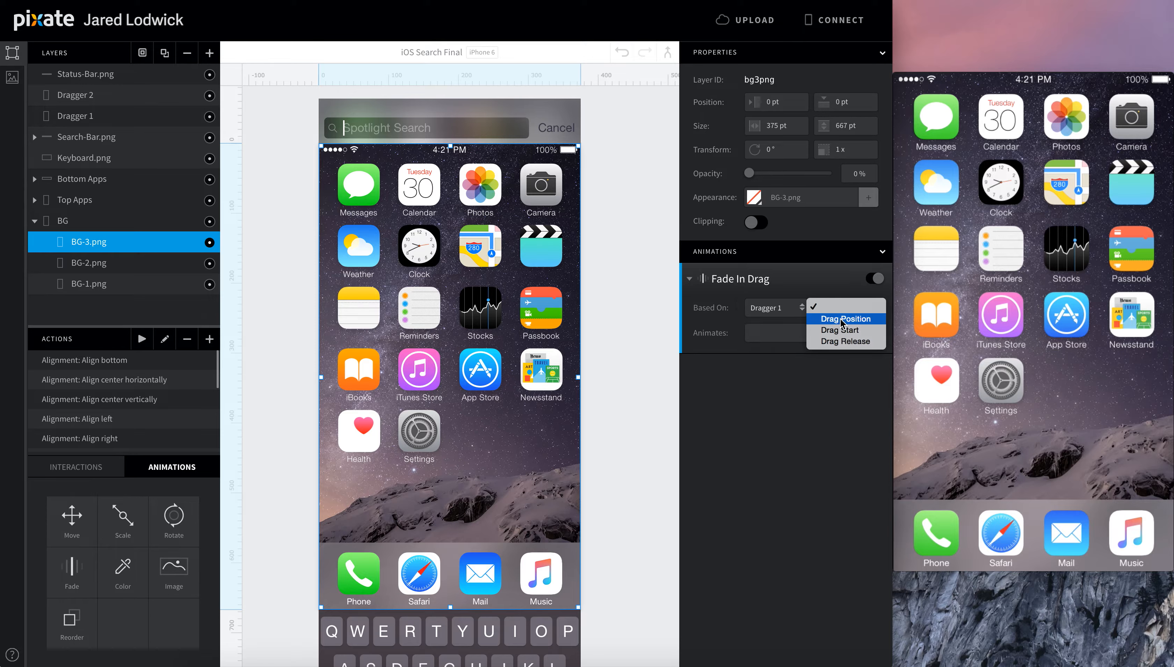
left_click(836, 311)
left_click(778, 333)
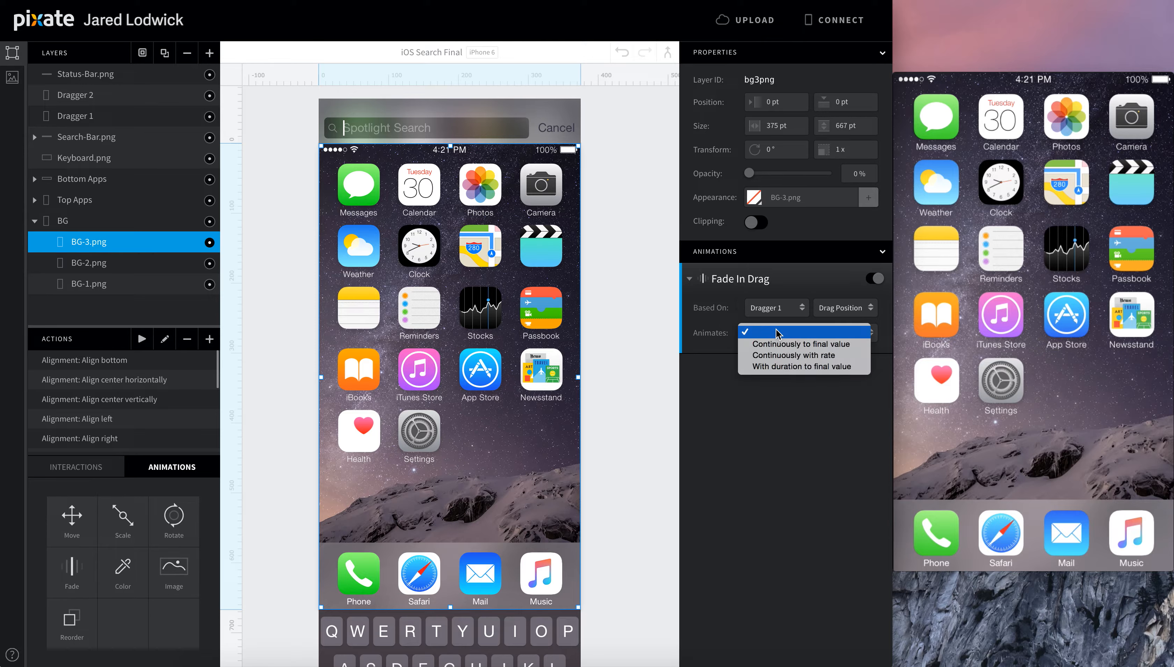
left_click(765, 336)
left_click(744, 393)
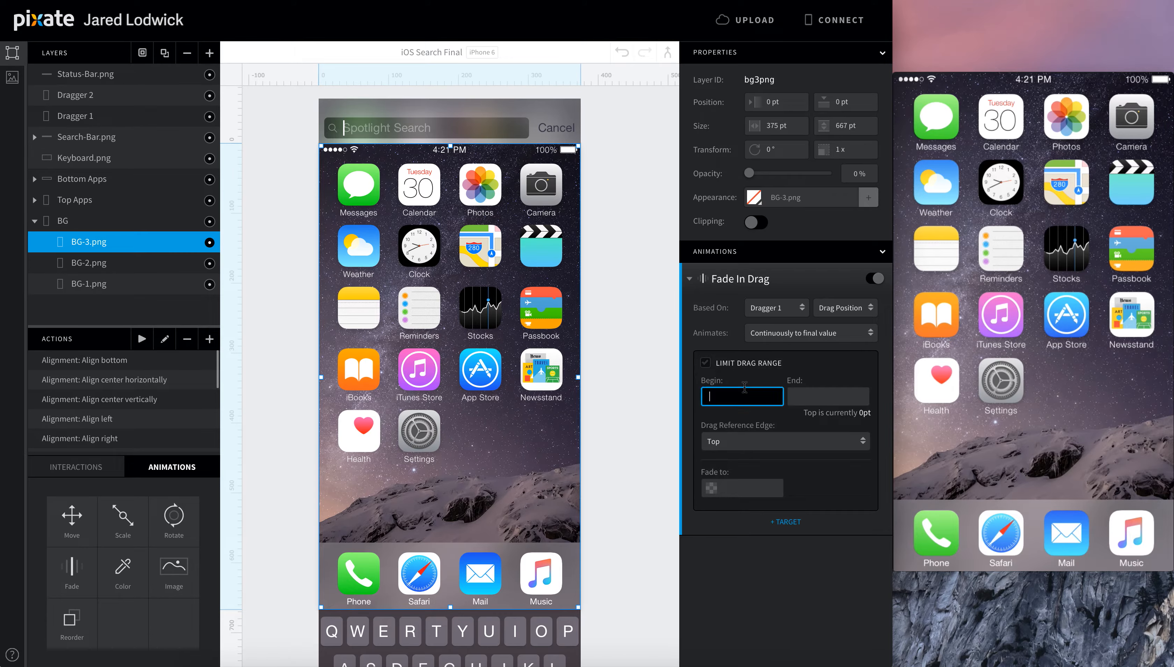
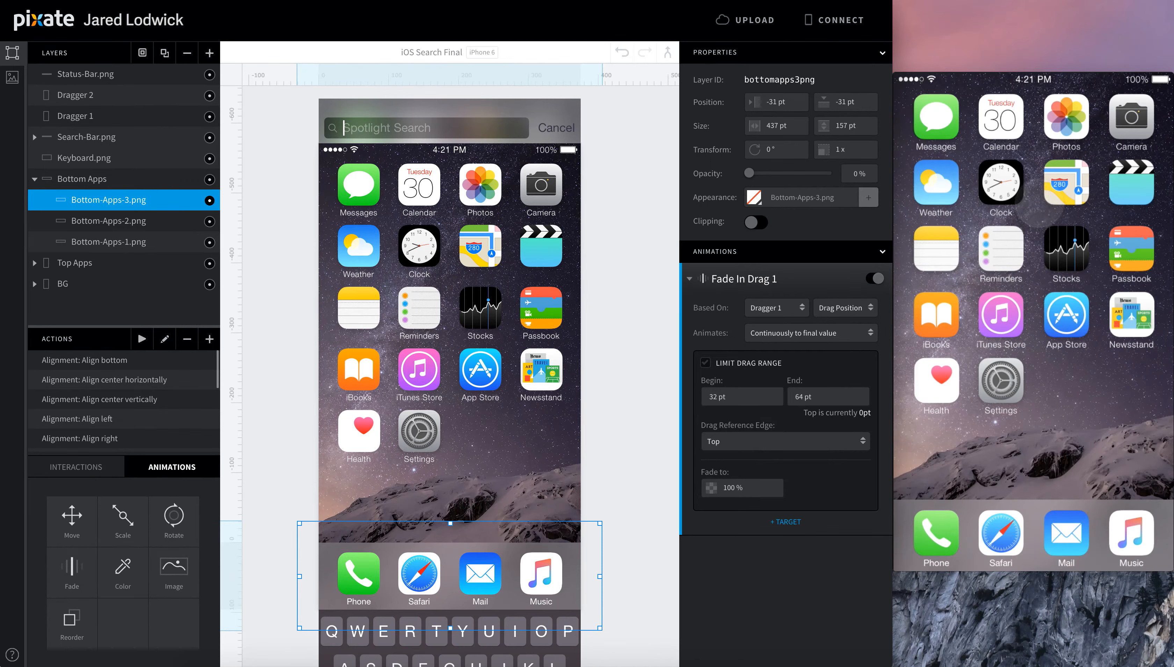
Collapse the Bottom Apps group and add a Drag interaction to Dragger 2.
left_click(33, 177)
left_click(33, 178)
left_click(32, 177)
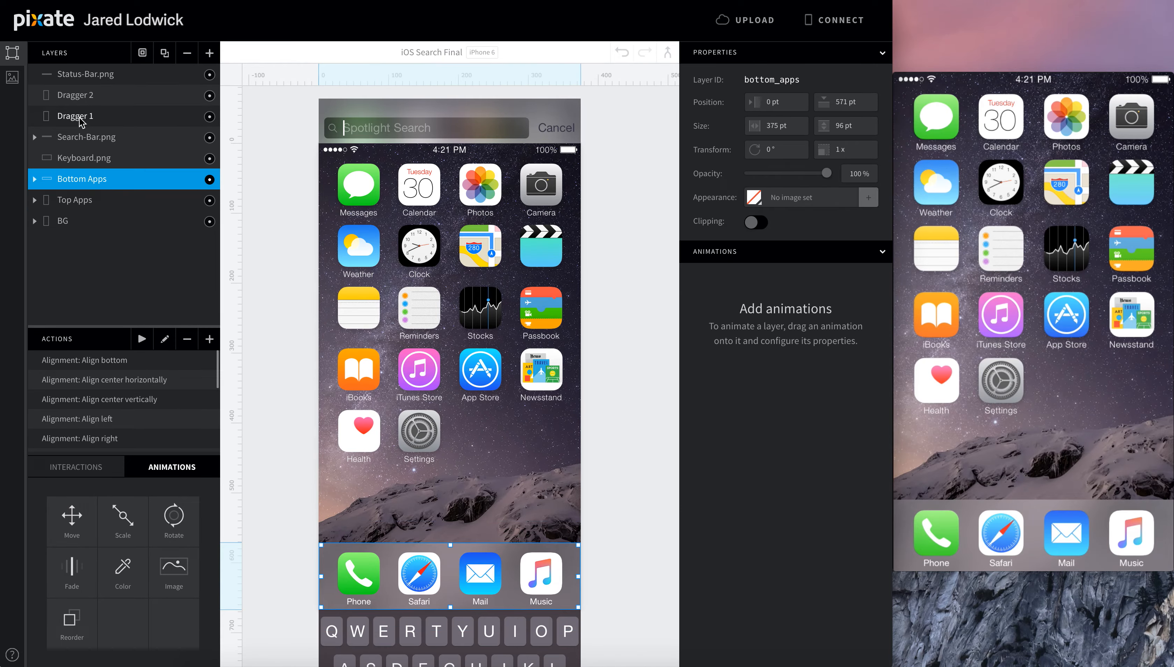
left_click(82, 97)
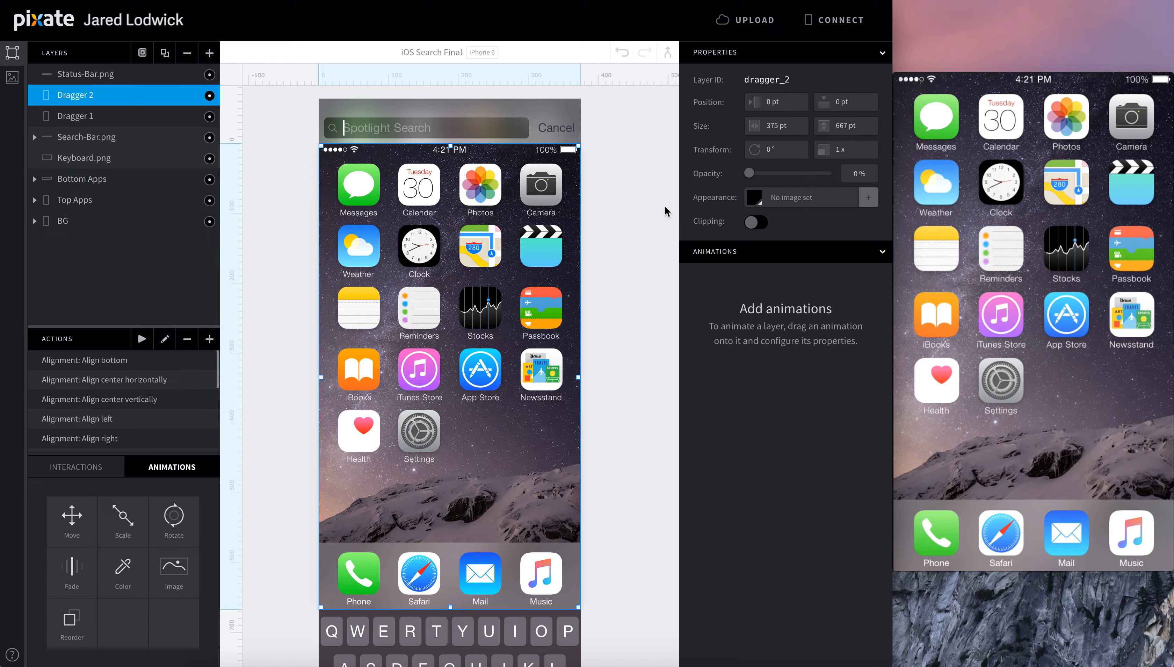
left_click(76, 467)
left_click_drag(71, 517, 75, 95)
Restrict Dragger 2's drag movement to vertical with its top edge between 0 pt and 64 pt, and collapse the animation.
left_click(786, 368)
left_click(829, 403)
type("0")
left_click(829, 441)
type("64")
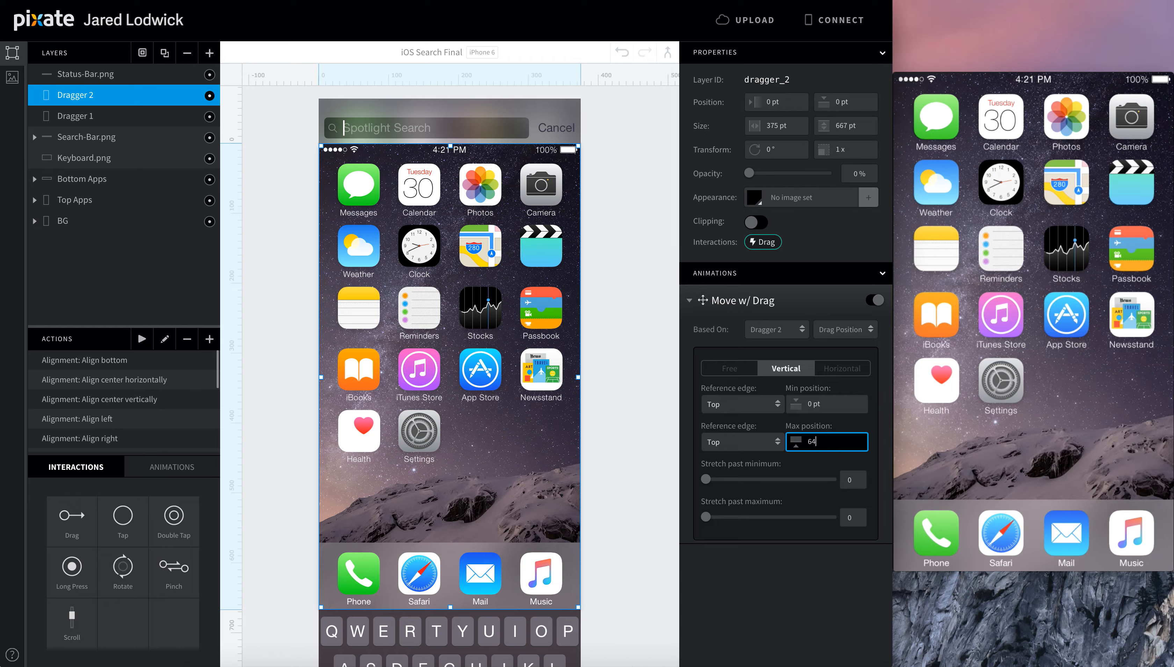
key("Return")
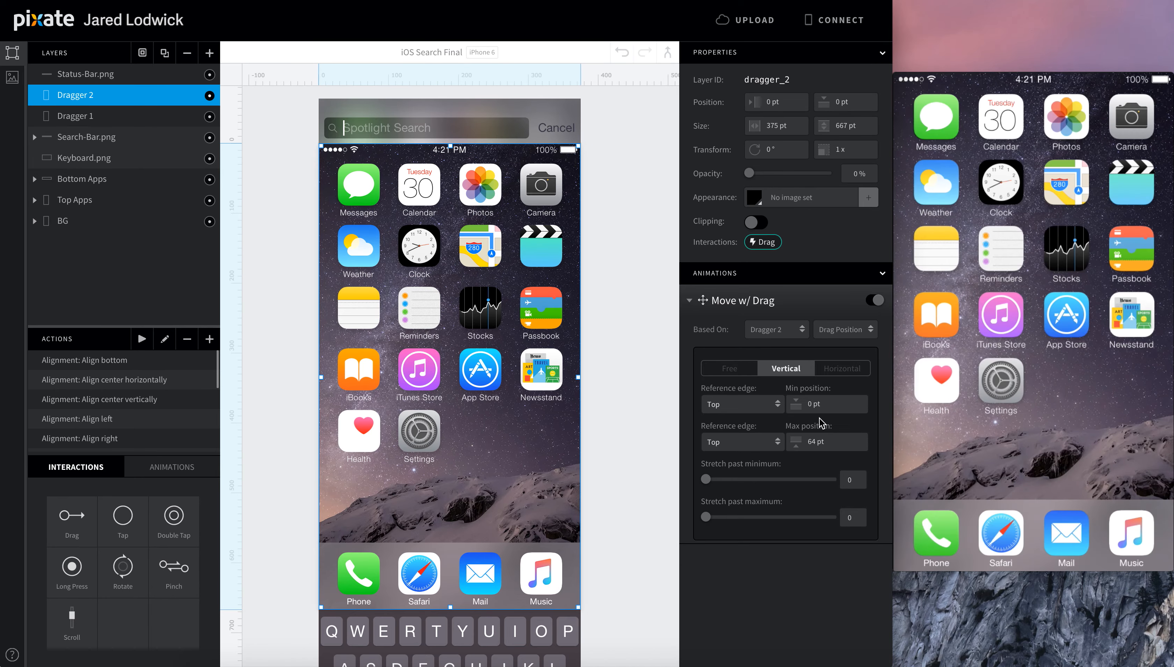
left_click(690, 301)
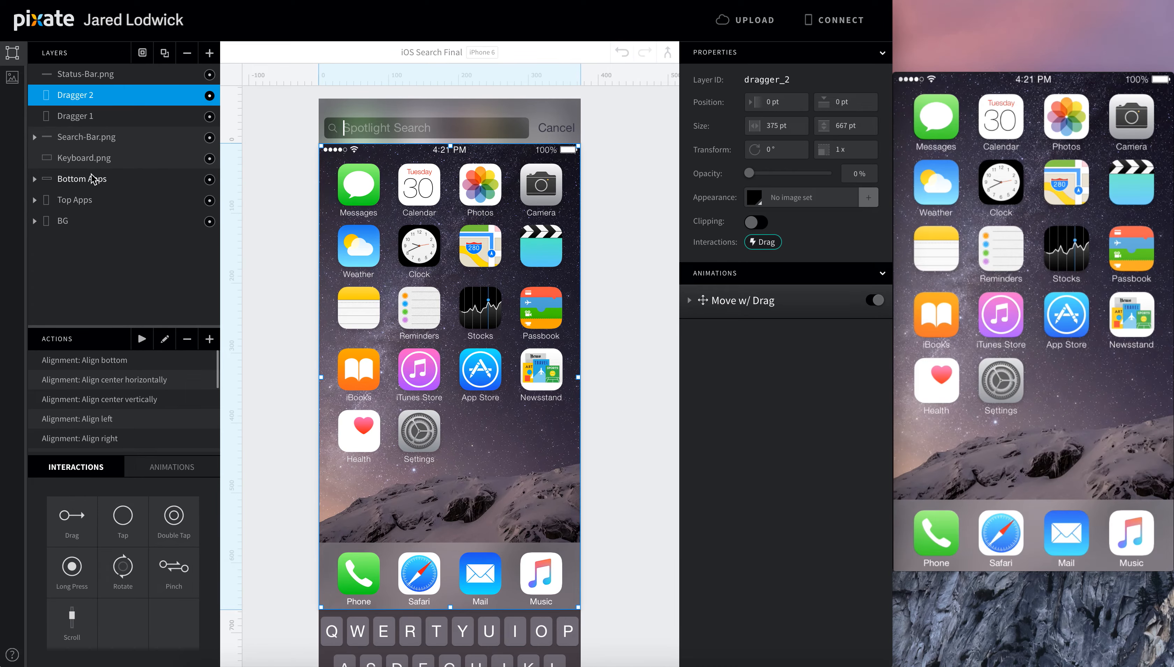
Add a Fade animation named Fade In Drag 1 to Dragger 2, based on Dragger 1's Drag Position and animating continuously to final value.
left_click(172, 467)
left_click_drag(72, 570, 75, 95)
left_click(784, 365)
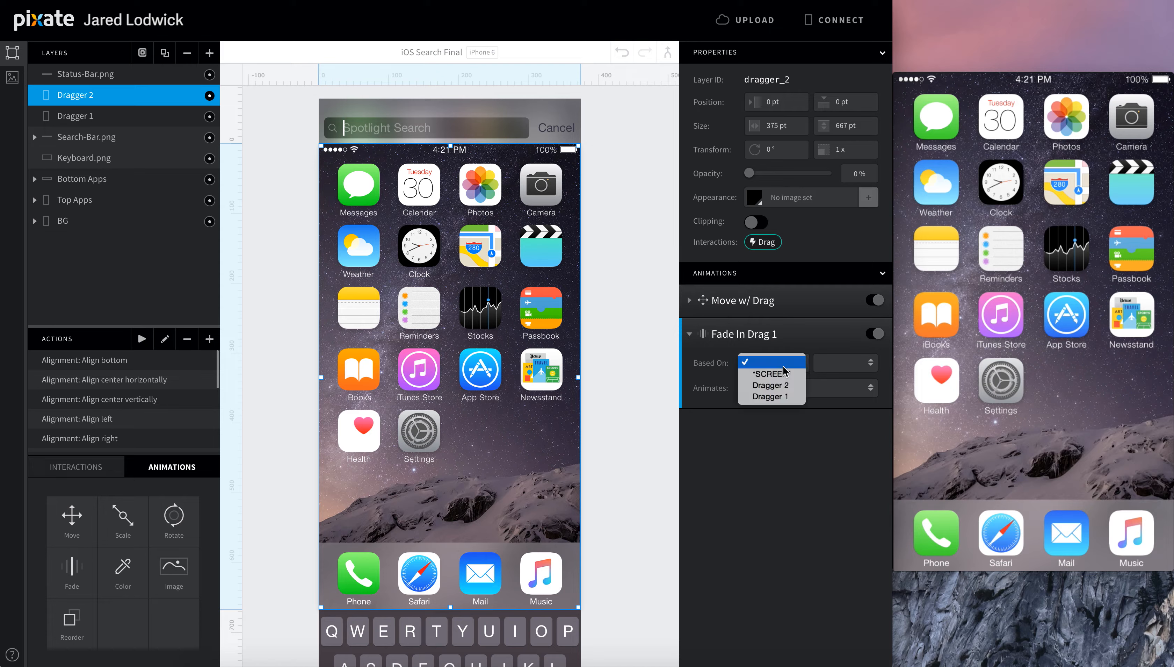
left_click(774, 397)
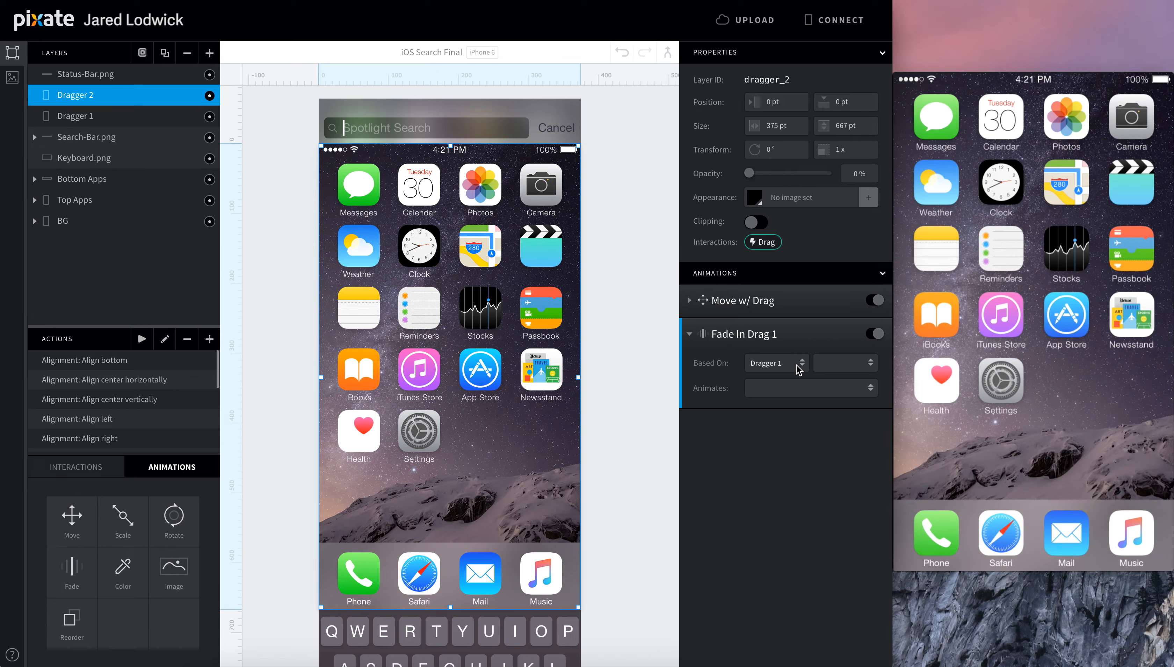
left_click(838, 365)
left_click(838, 374)
left_click(812, 395)
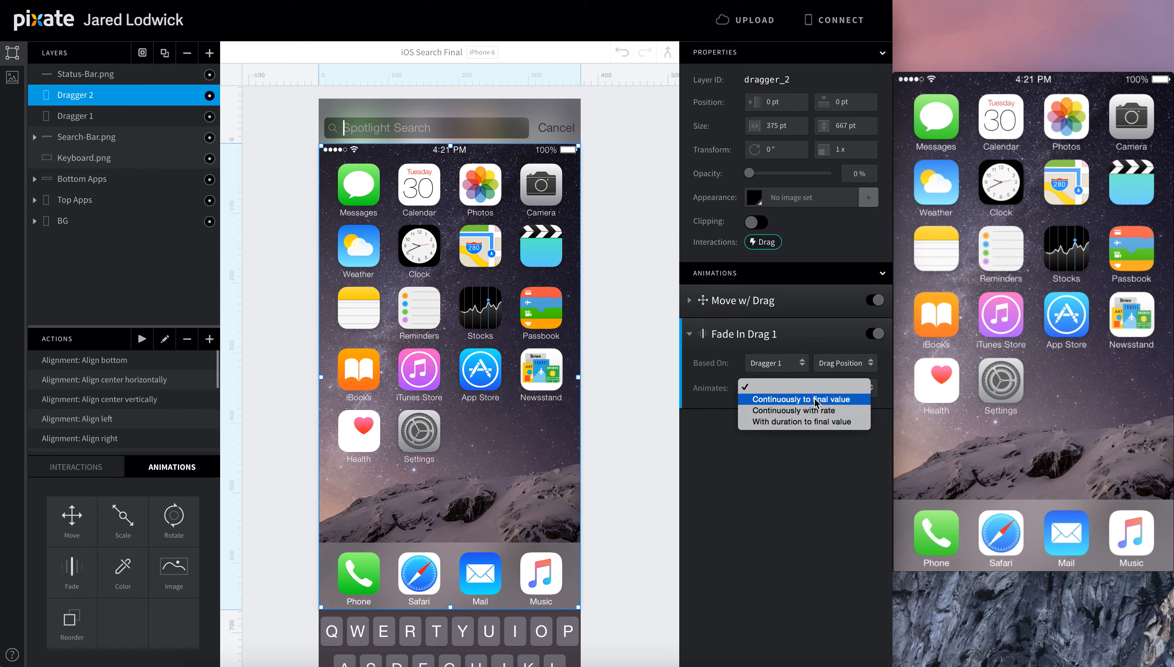
left_click(813, 390)
Set Dragger 2's Fade In Drag 1 to fade to 25% over a drag range of 0 to 64 pt, and collapse the animation.
left_click(755, 451)
type("0")
key("Tab")
type("64")
left_click(742, 541)
type("25")
key("Return")
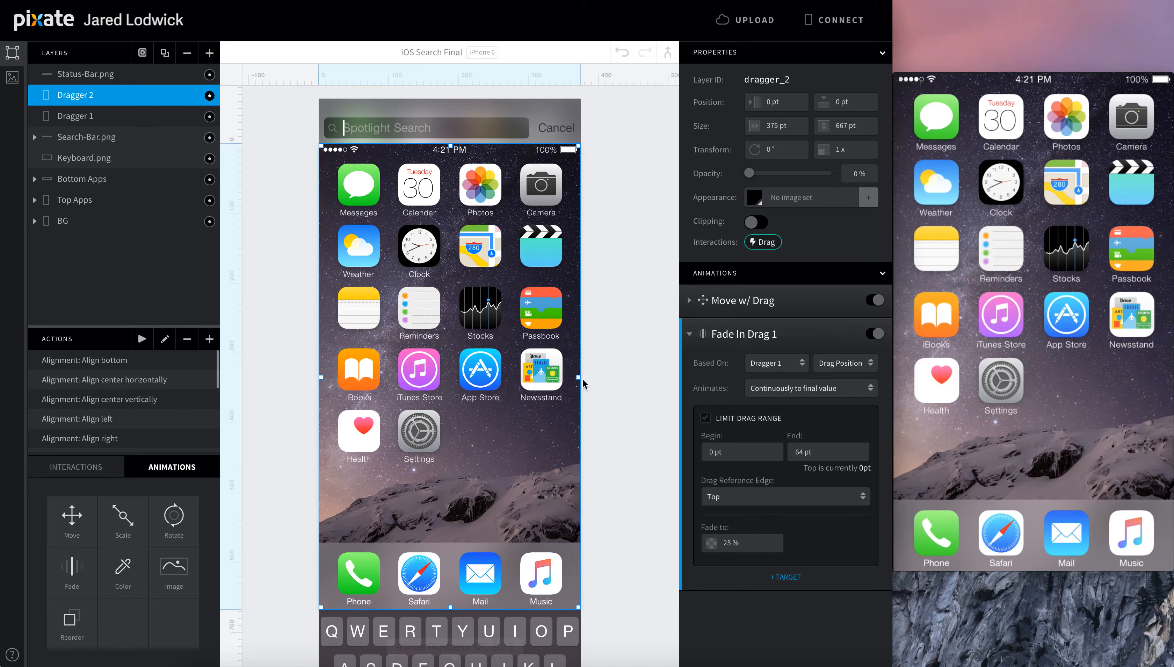
left_click(689, 335)
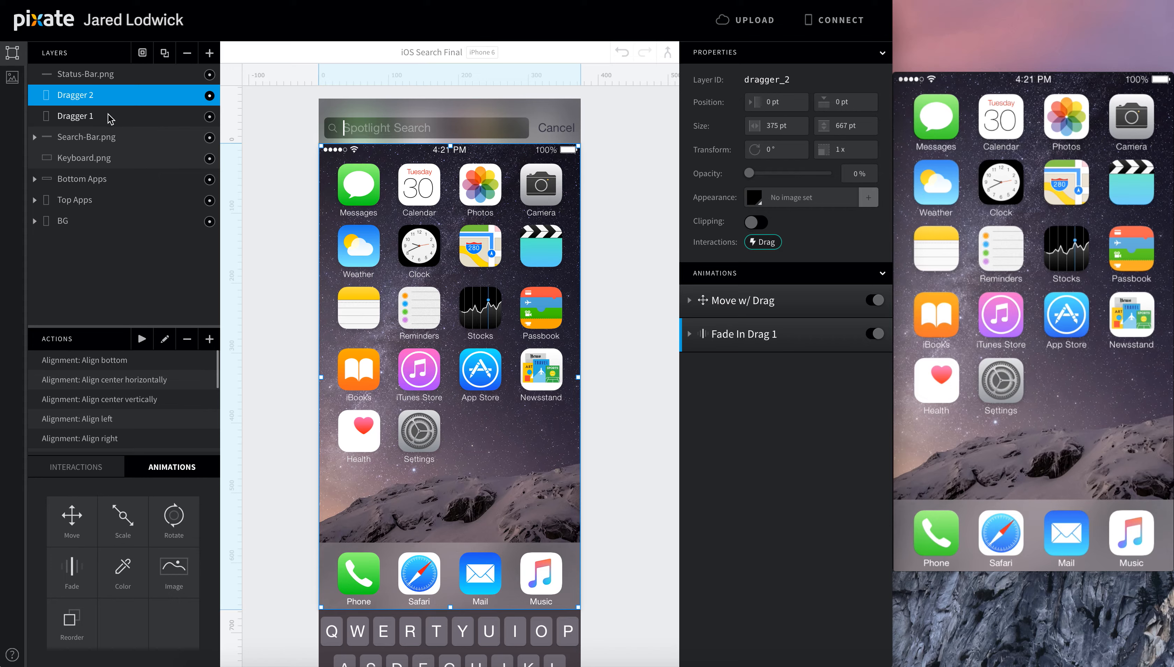
Add a Move animation named Move w/ 1 to Dragger 2.
left_click_drag(69, 532, 70, 95)
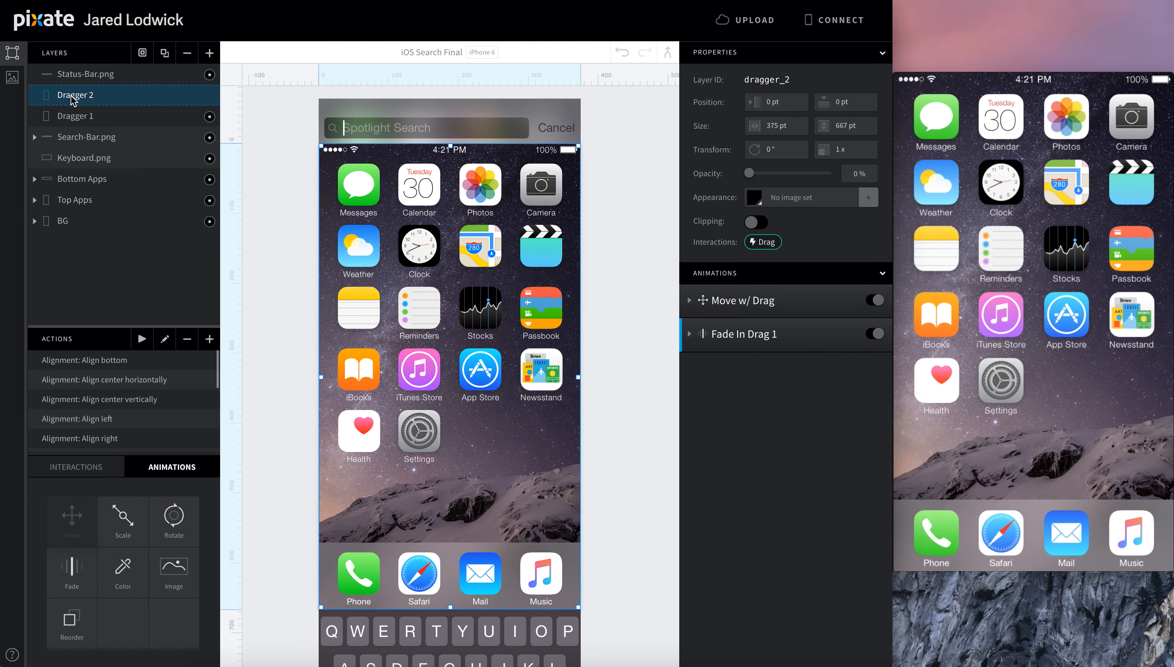
double_click(724, 371)
key("Right")
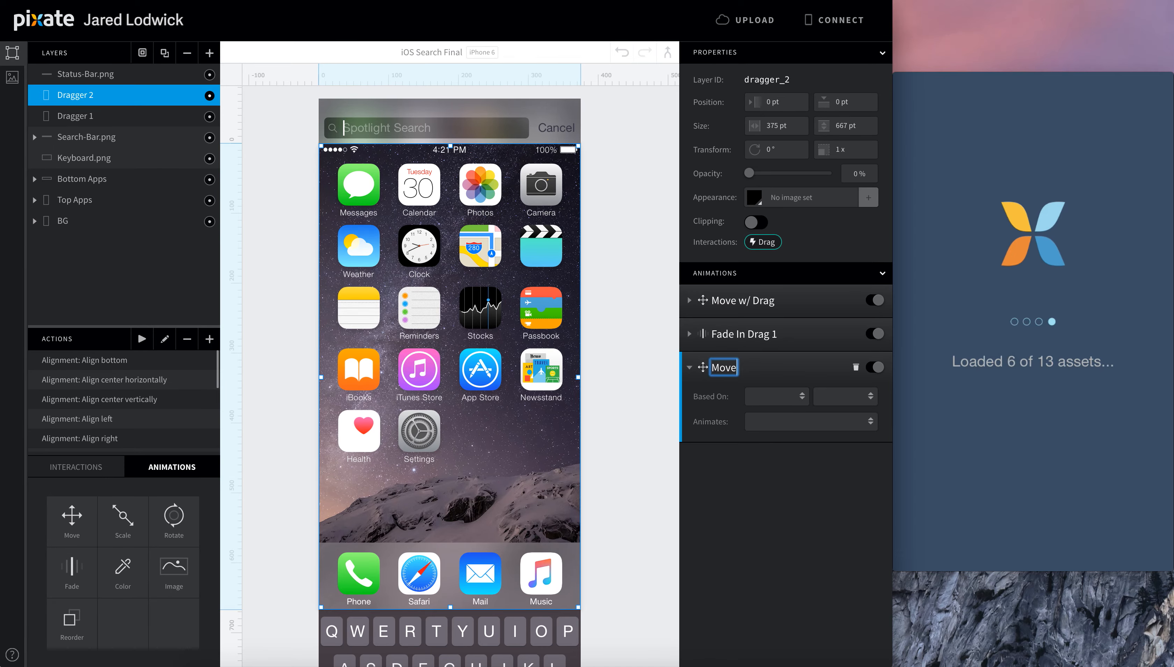
type("w/ 1")
Base Move w/ 1 on Dragger 1's Drag Position, animating continuously with rate, and limit its drag range to 0 to 64 pt.
left_click(777, 396)
left_click(768, 419)
left_click(705, 451)
left_click(828, 485)
type("64")
key("Return")
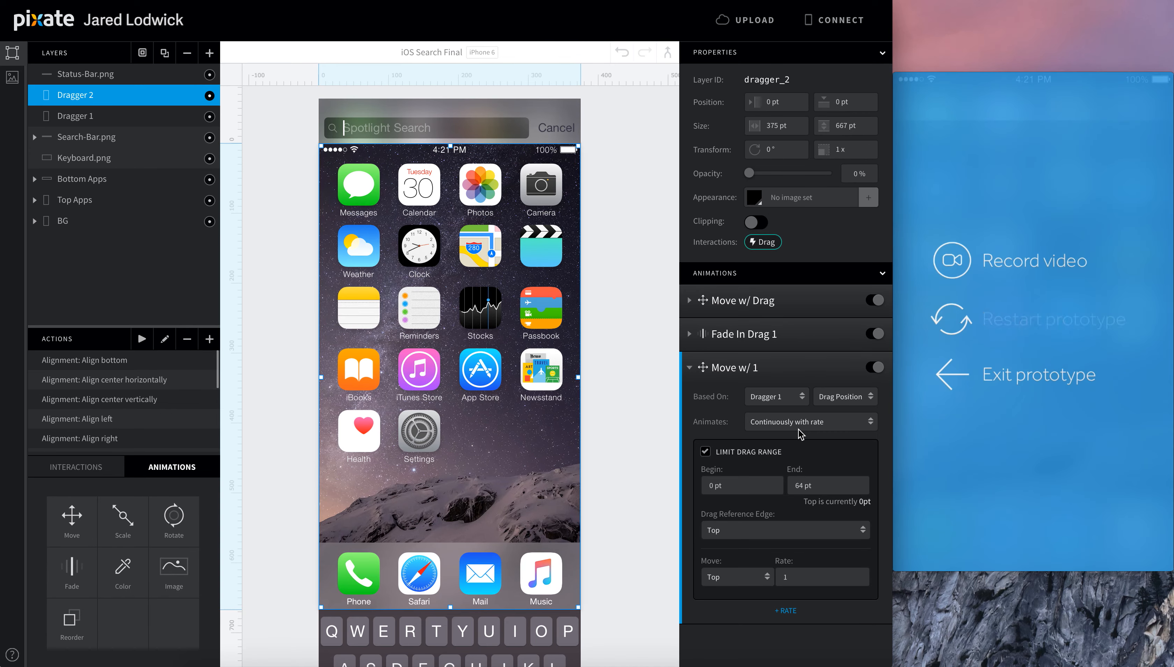
Add a Move animation named Move Down w/ 1 to the Search-Bar.png layer.
left_click(87, 137)
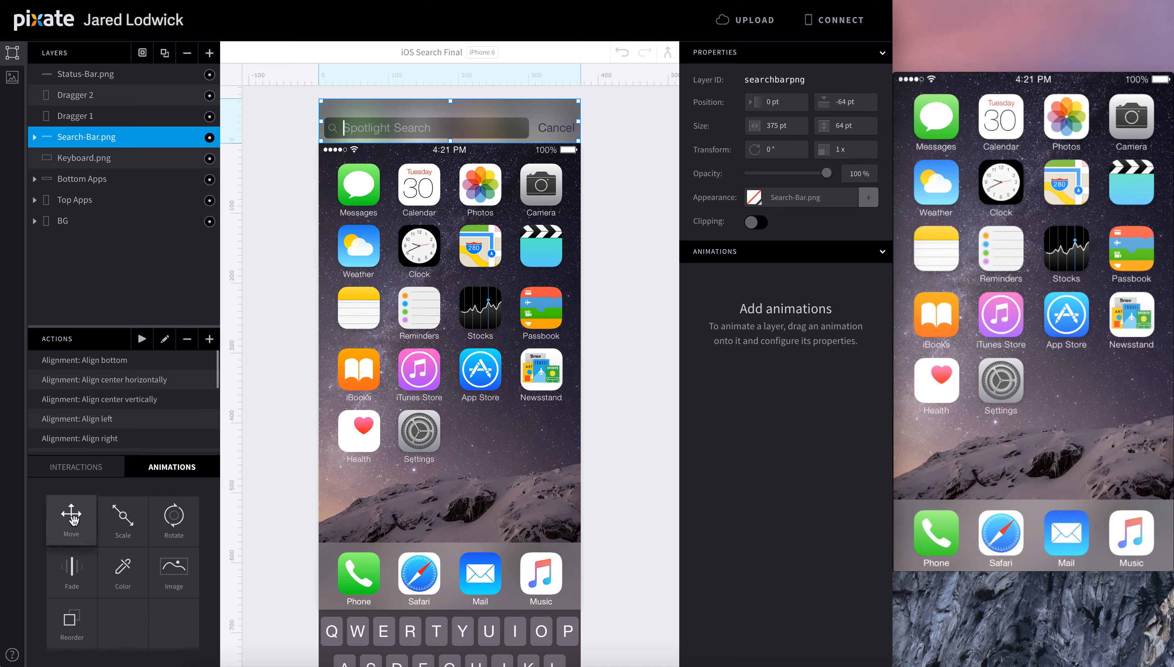
left_click_drag(72, 516, 105, 136)
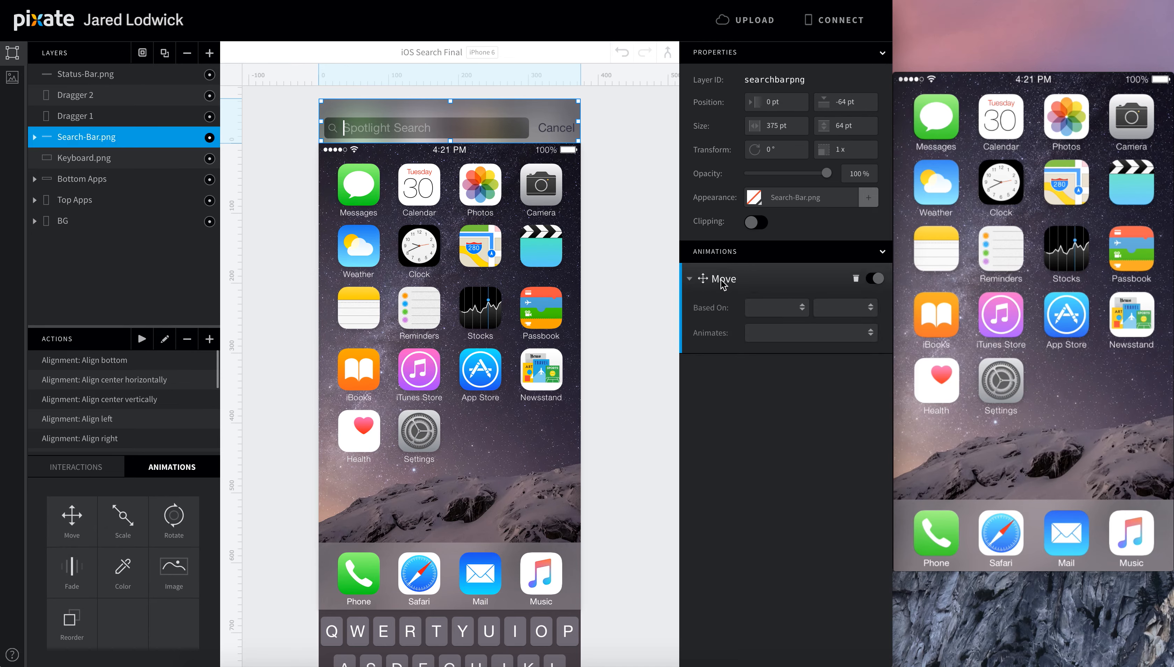
double_click(722, 279)
type("Move Down w/ 1")
key("Return")
Base Move Down w/ 1 on Dragger 1's Drag Position, animating continuously with rate, and collapse the animation.
left_click(806, 311)
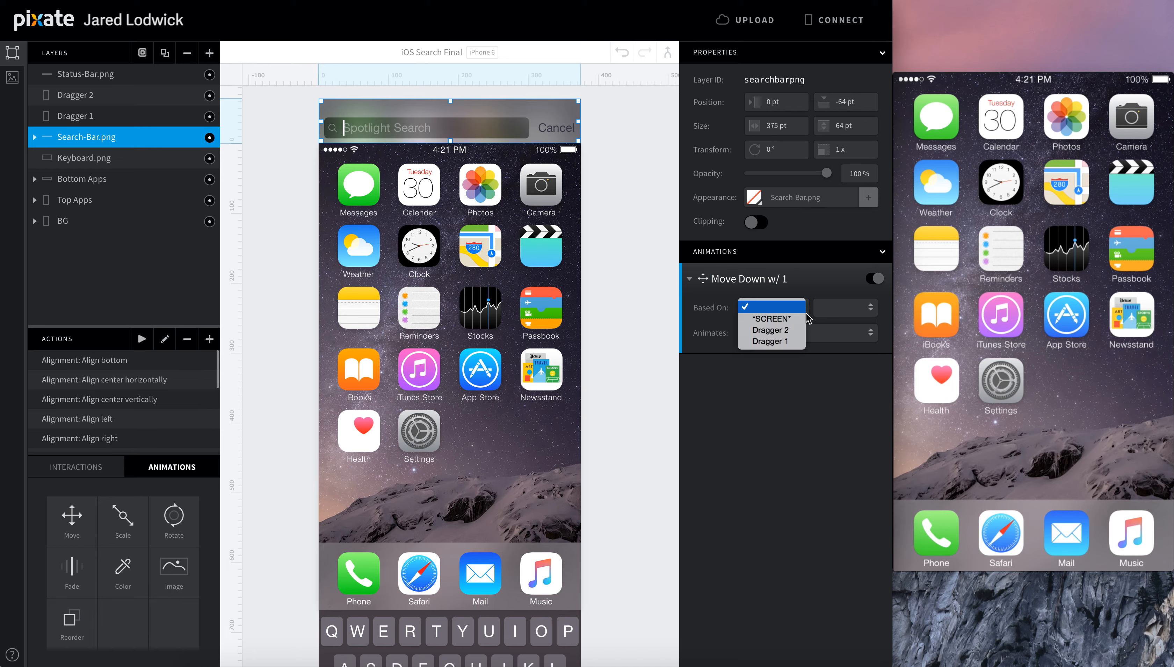
left_click(772, 341)
left_click(834, 308)
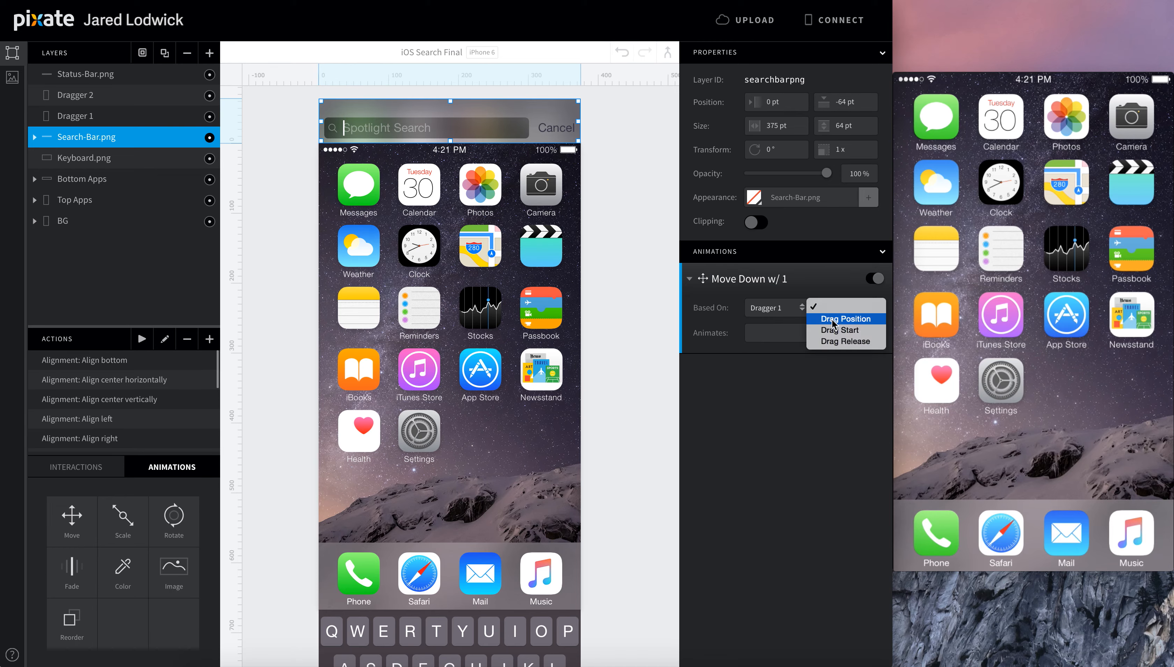
left_click(832, 320)
left_click(822, 332)
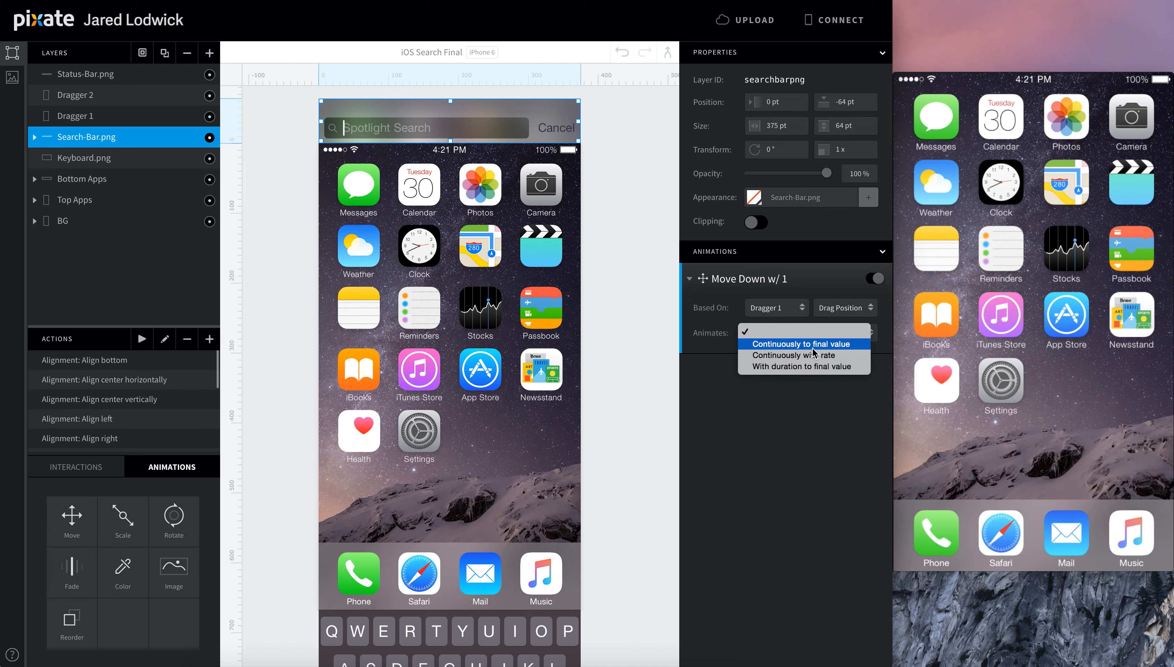
left_click(814, 355)
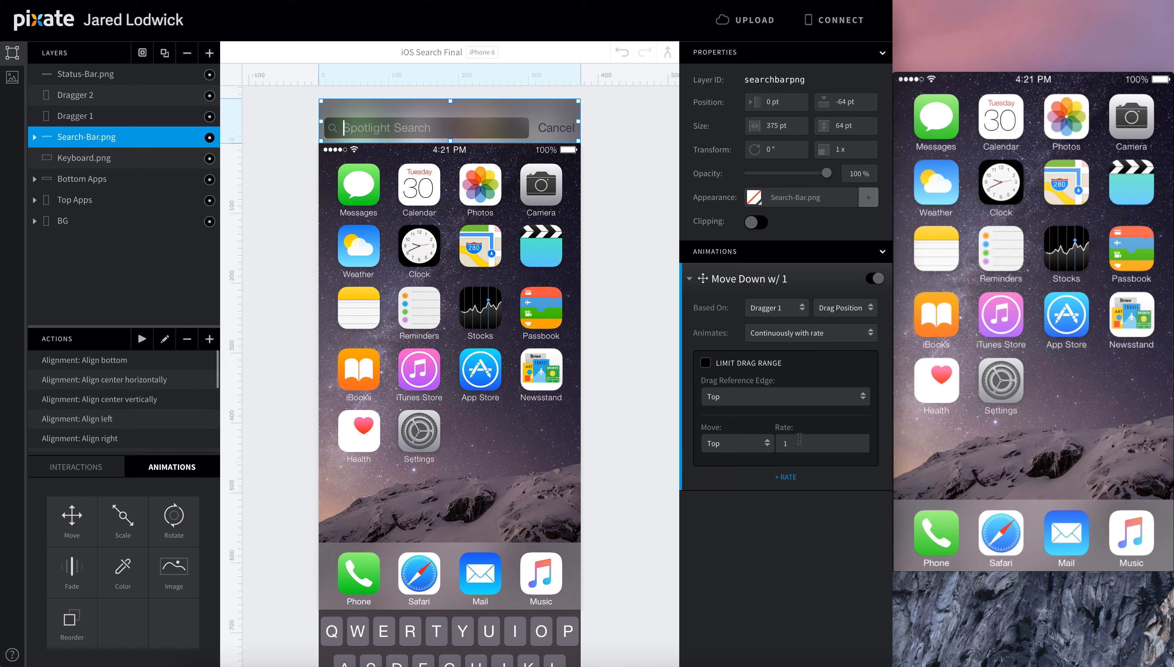
left_click(689, 279)
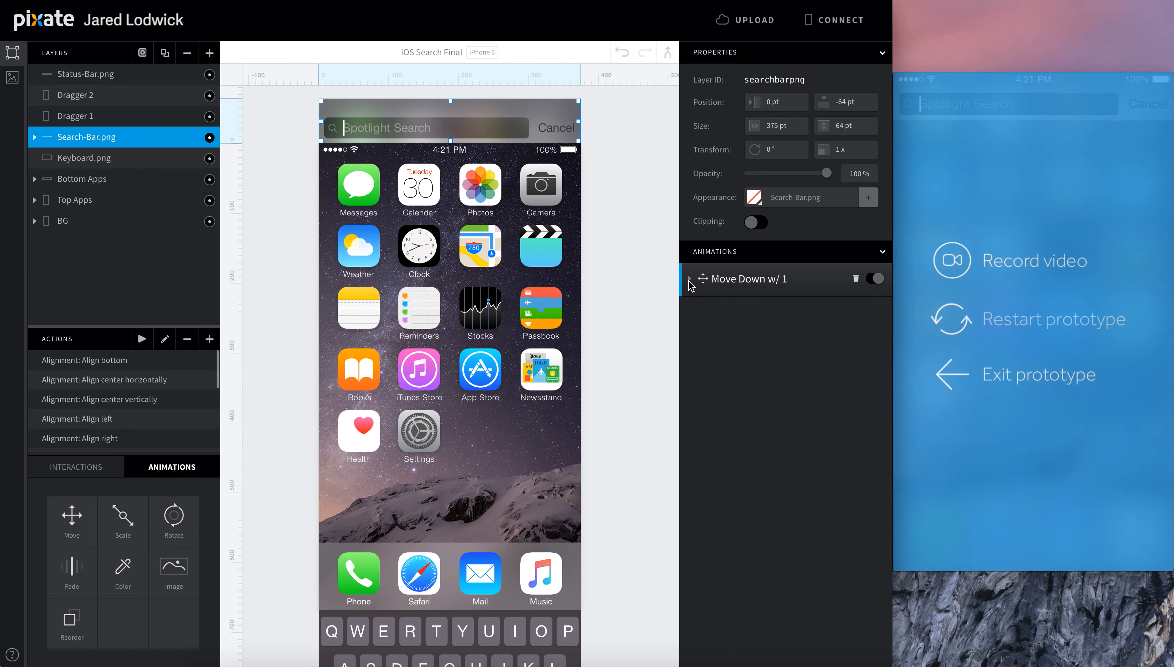
Add a Move animation named Move Up Drag 1 to the Keyboard.png layer.
left_click(109, 164)
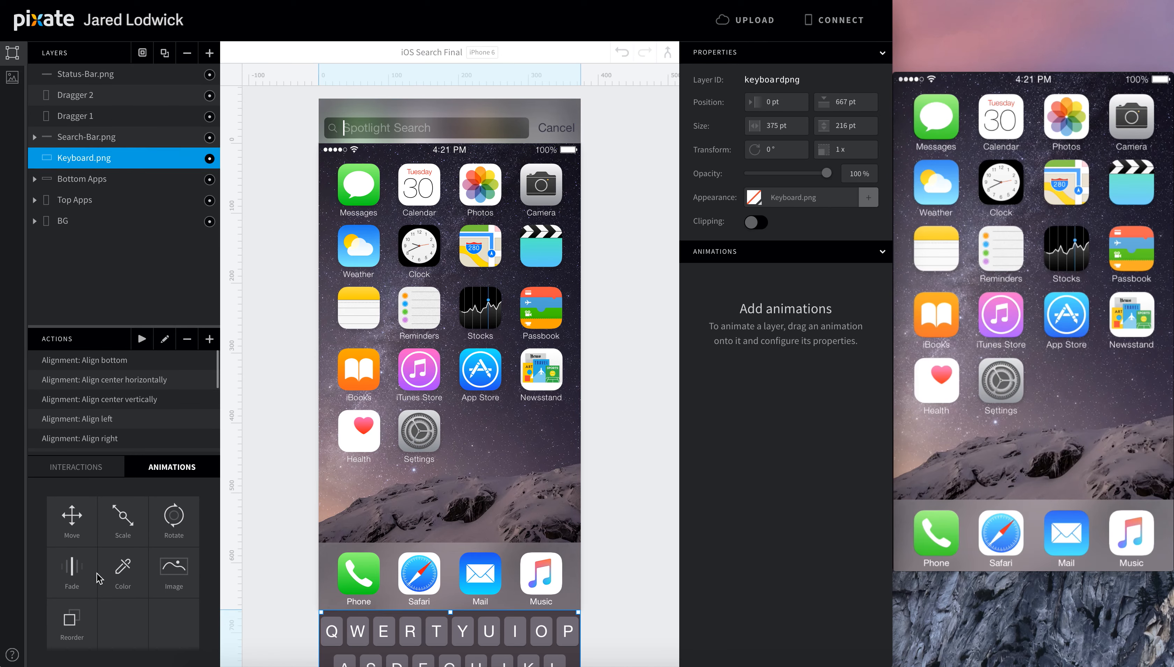
left_click_drag(71, 519, 89, 158)
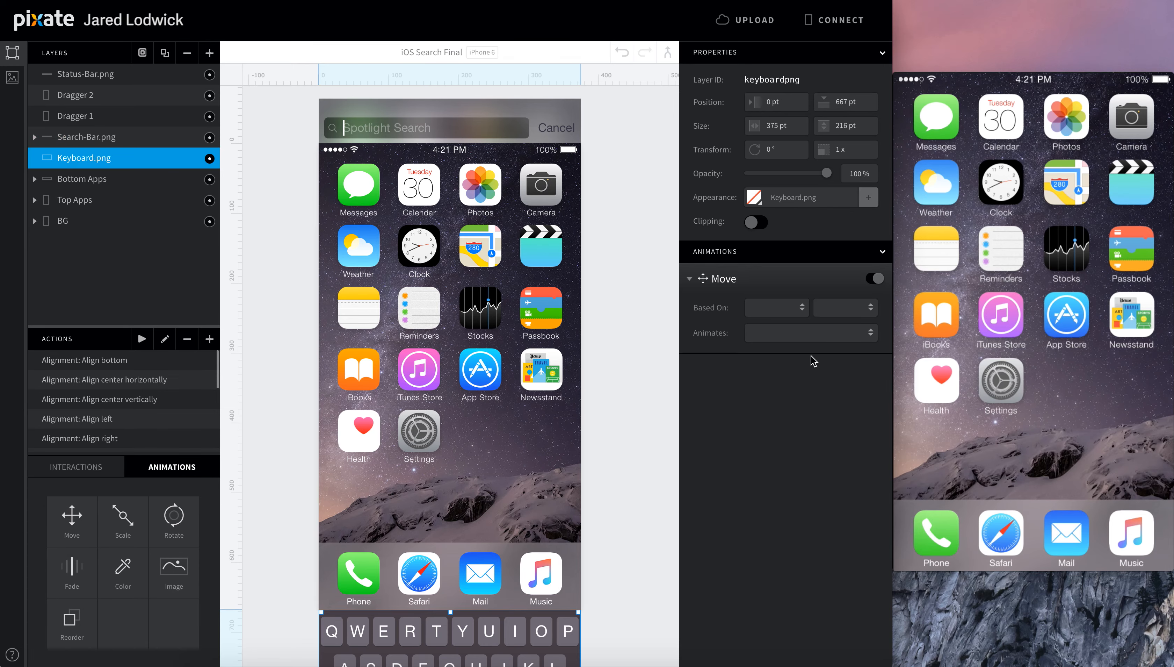
double_click(724, 280)
type("Move Up Dra")
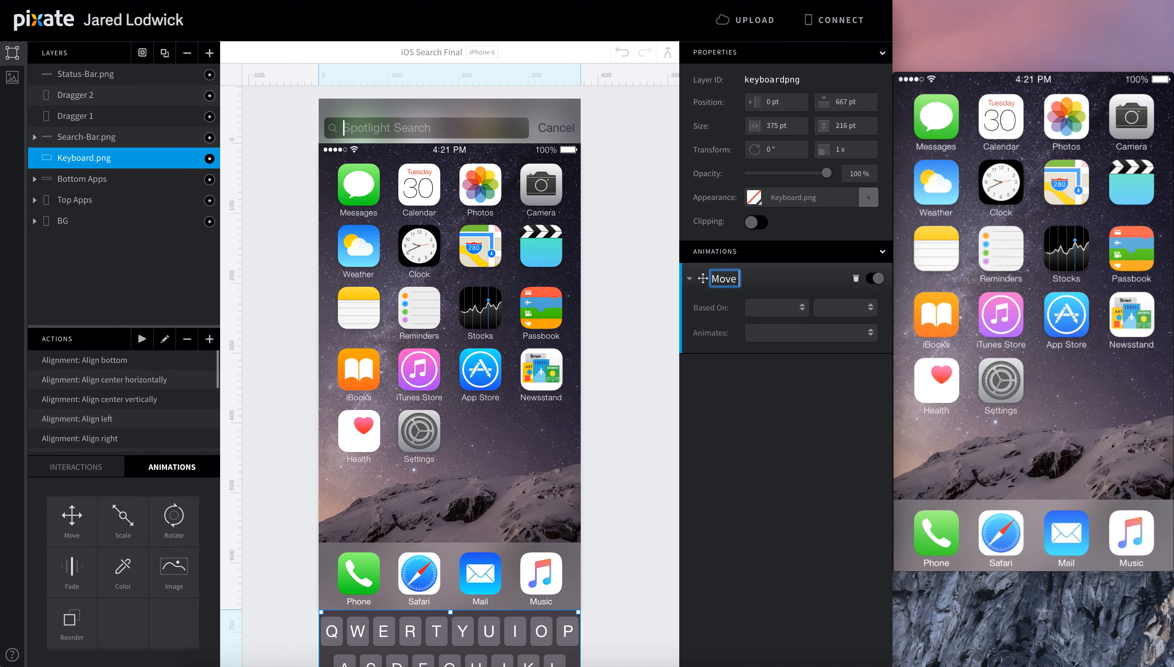
type("g 1")
key("Return")
Base Move Up Drag 1 on Dragger 1's Drag Position, animating with duration to final value.
left_click(782, 319)
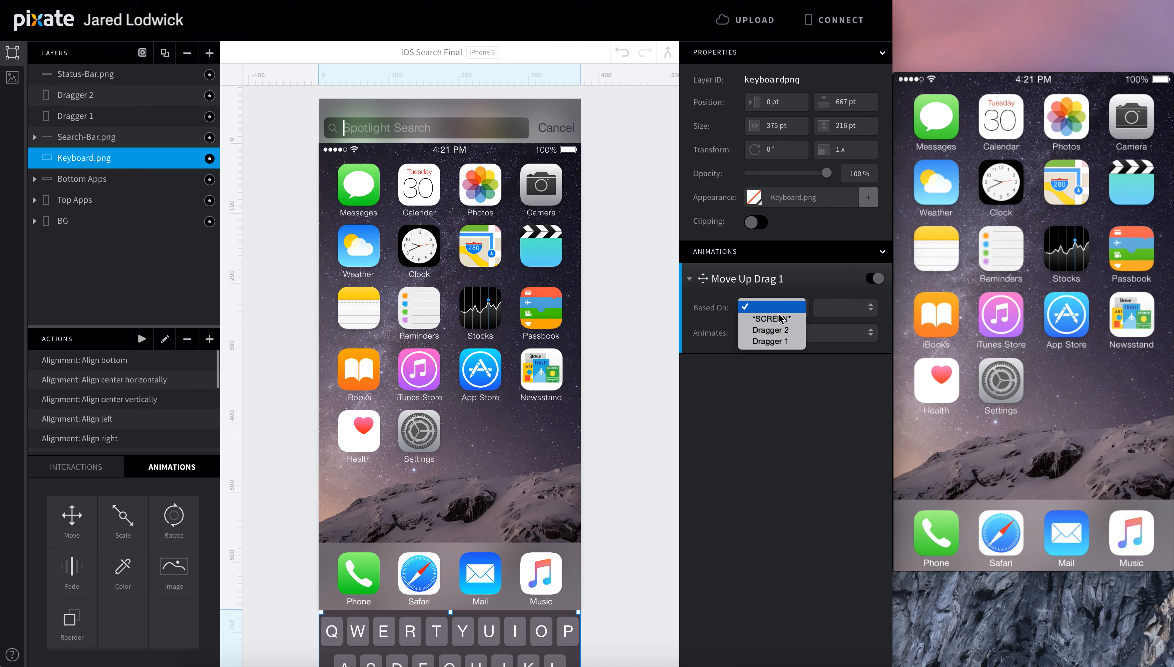
left_click(779, 342)
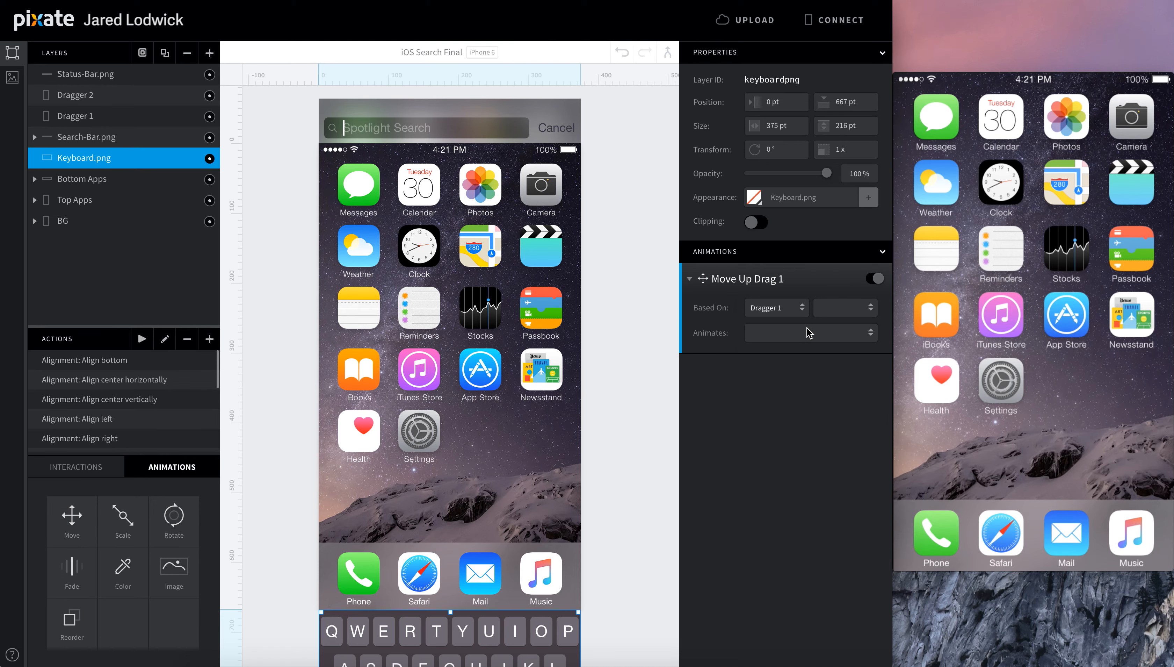
left_click(856, 310)
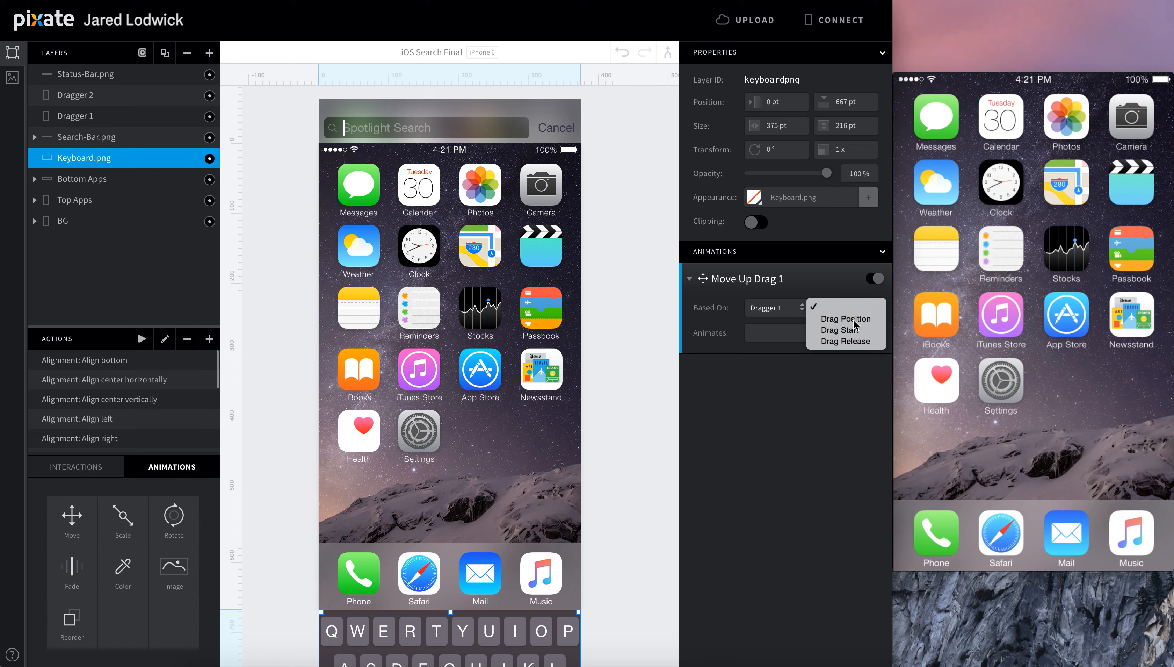
left_click(843, 319)
left_click(826, 338)
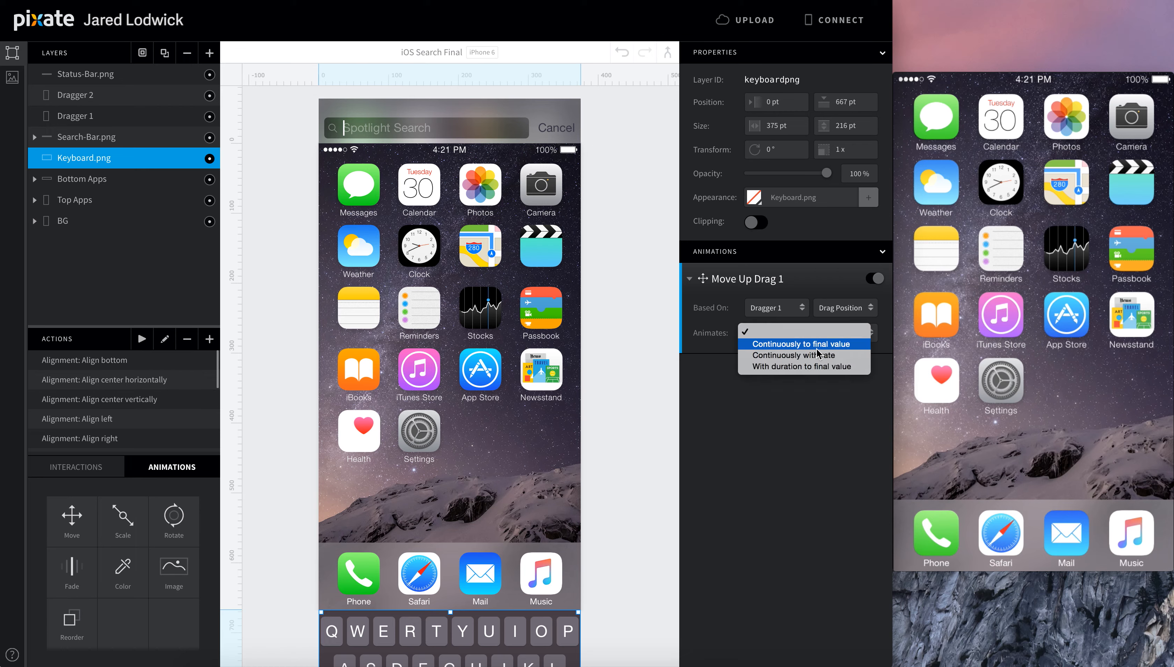
left_click(814, 367)
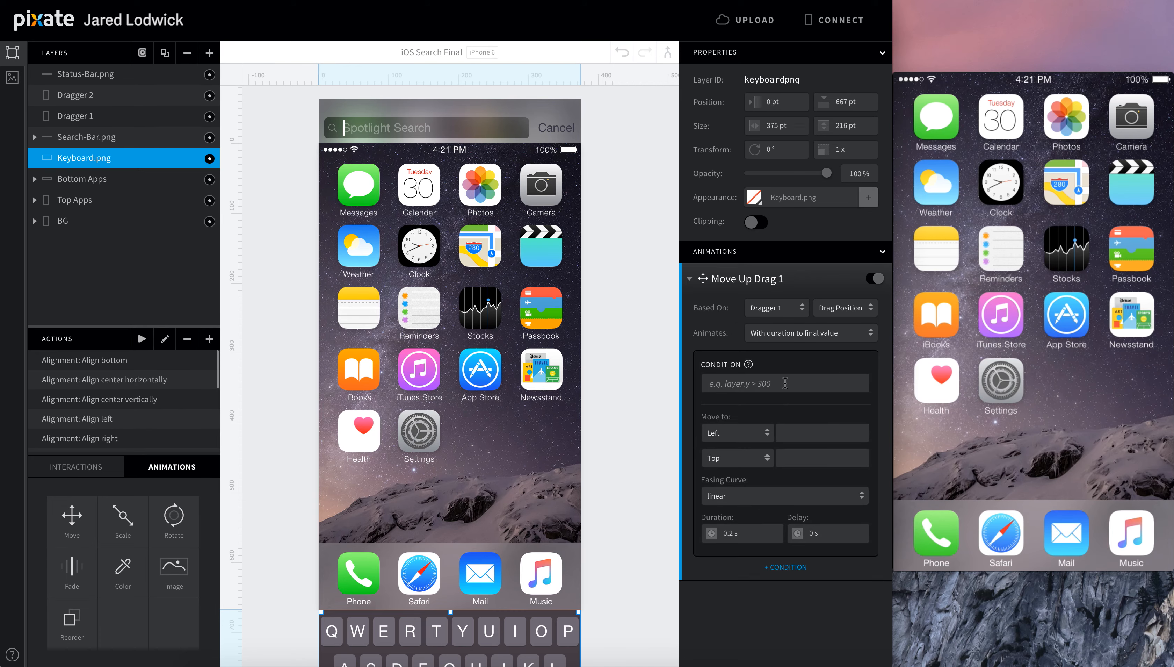
Give Keyboard.png's Move Up Drag 1 the condition dragger_1.y >= 62, using Dragger 1's layer ID.
left_click(785, 383)
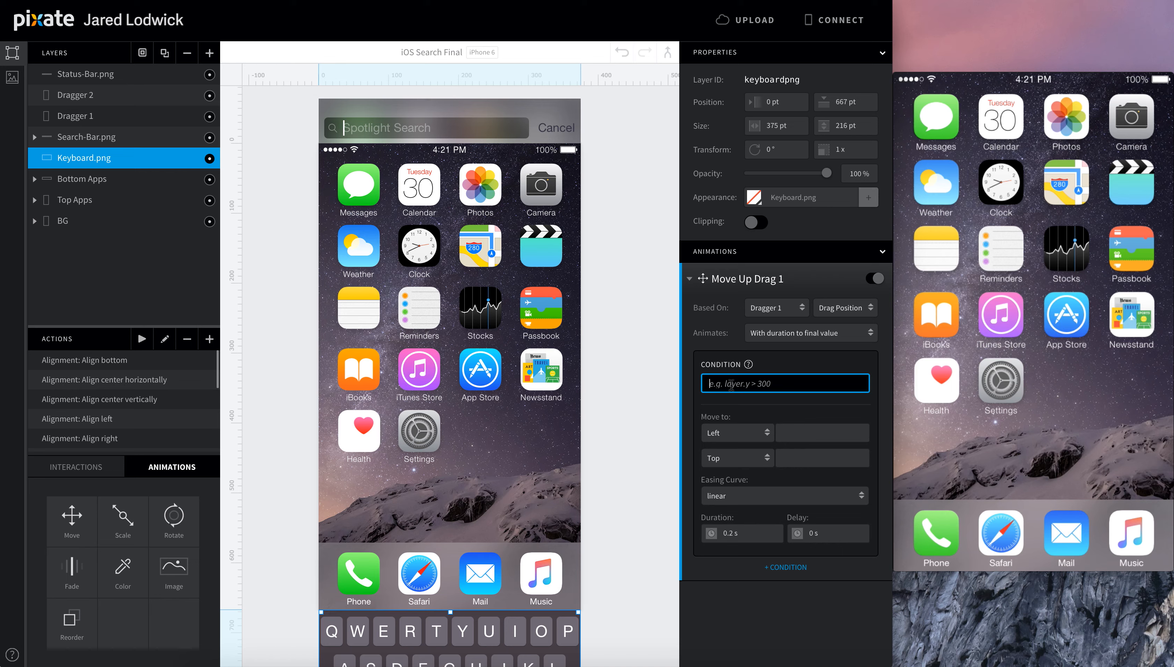
left_click(75, 116)
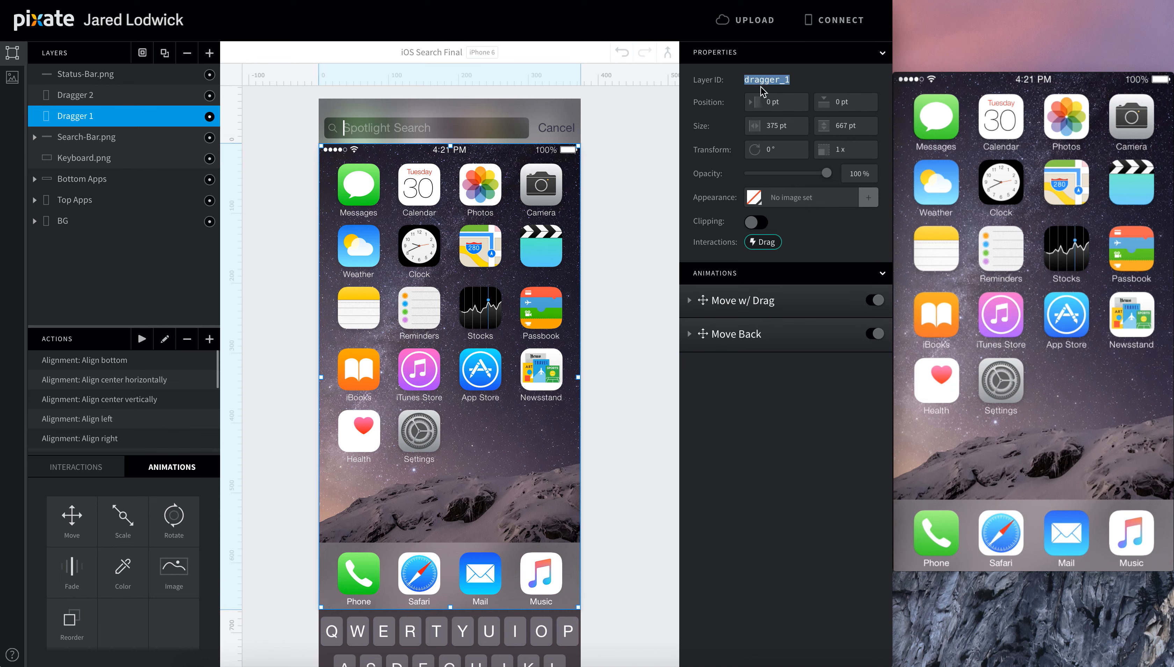
left_click(134, 158)
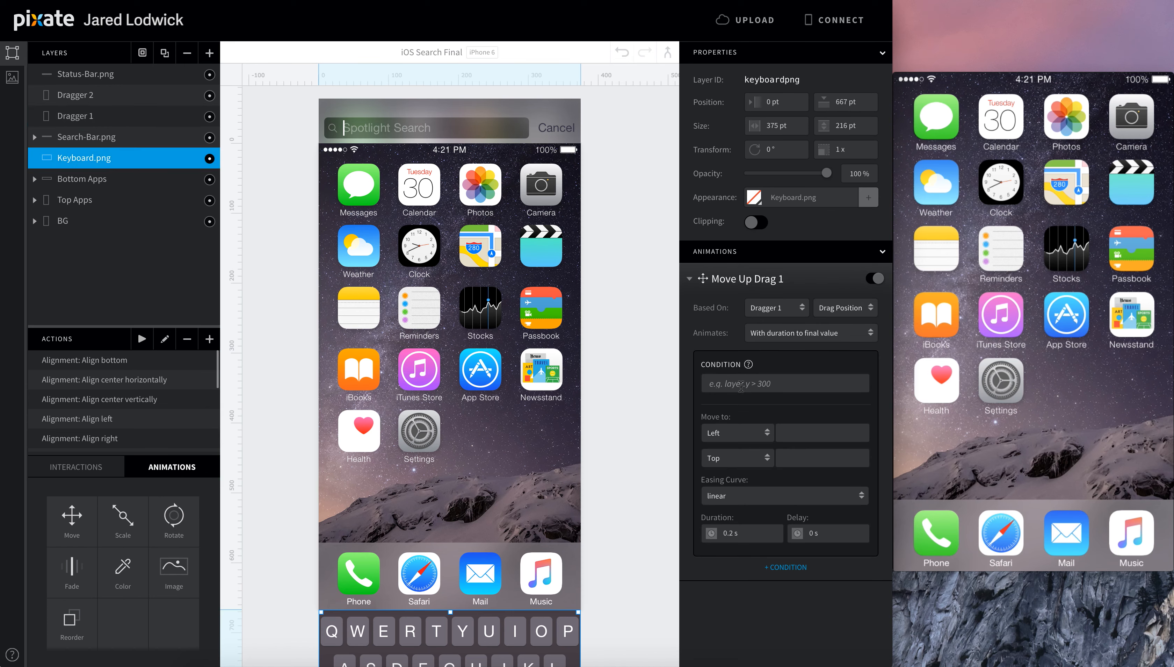
left_click(742, 384)
type("dragger_1")
type(".")
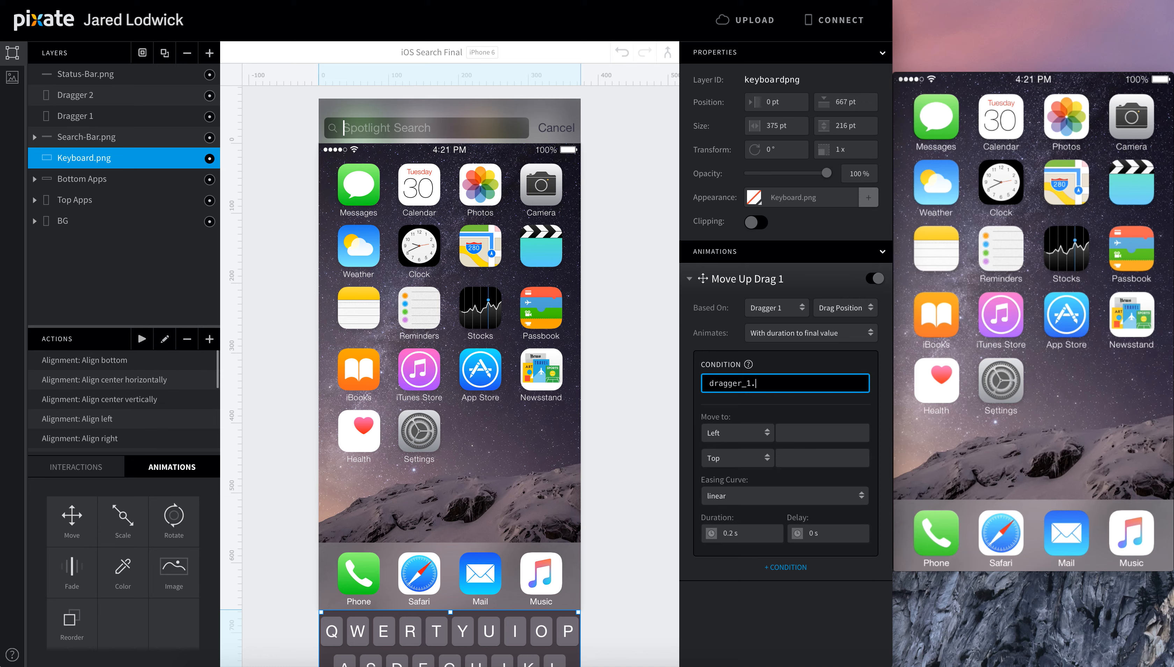
type("y >= 62")
key("Tab")
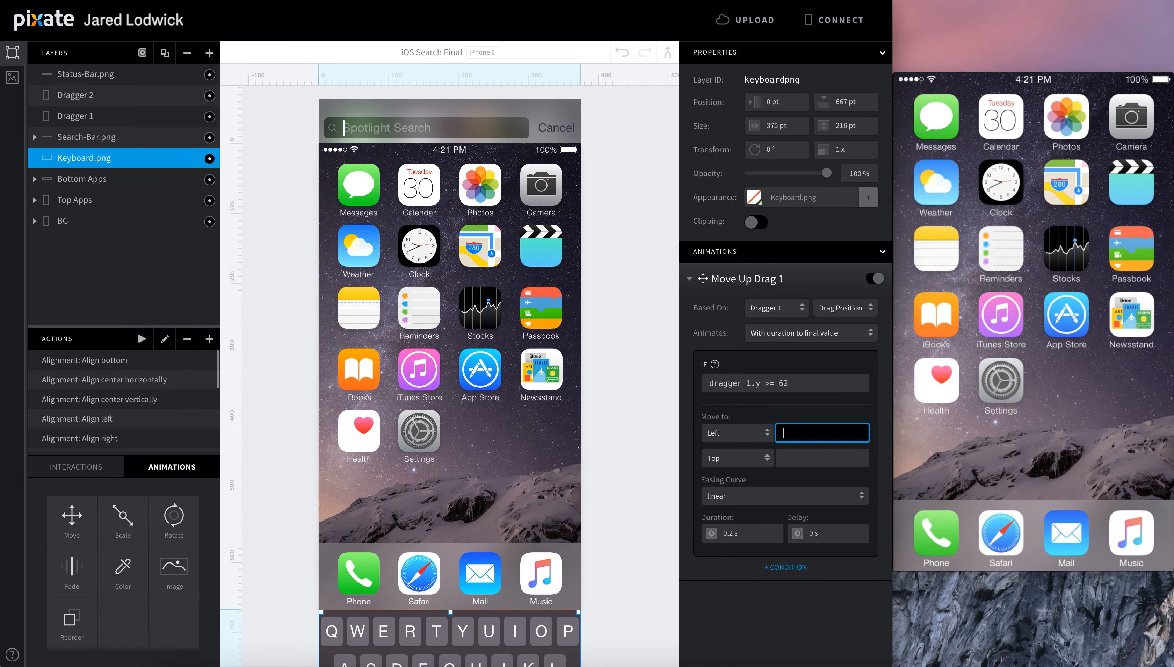
Set Move Up Drag 1 to move the keyboard's bottom to 667 pt with an ease out exponential curve lasting 0.6 s.
left_click(752, 450)
left_click(741, 478)
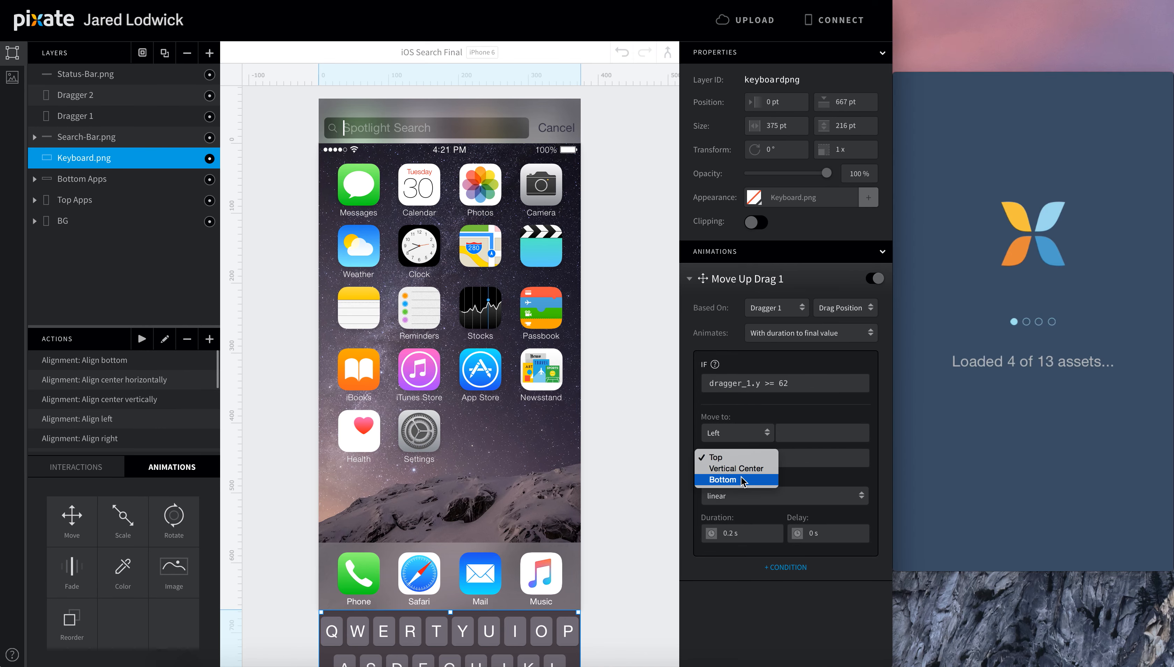
left_click(786, 463)
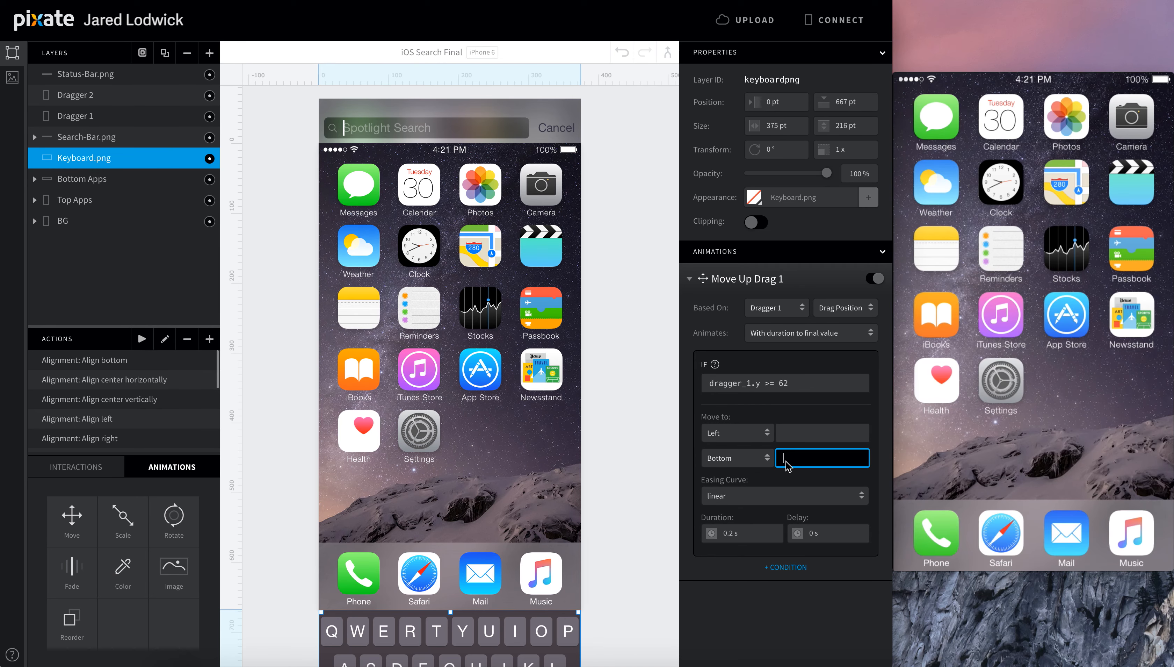
type("667")
left_click(778, 498)
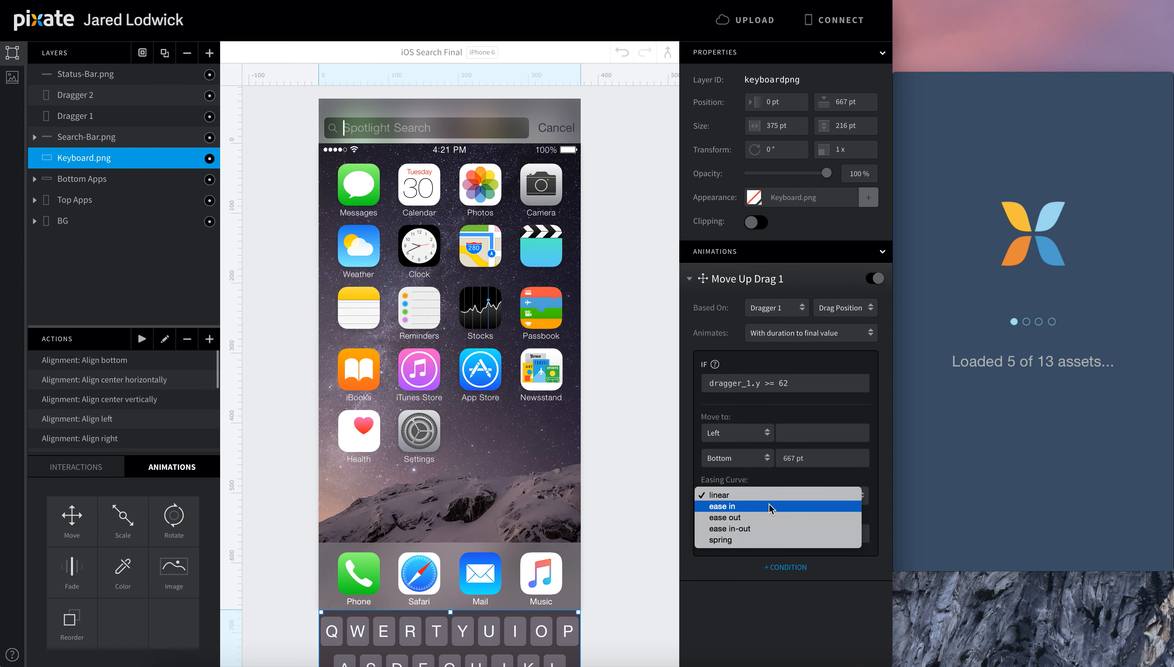
left_click(758, 510)
left_click(758, 517)
Test the pull-down and keyboard motion in the device preview, and restart the prototype.
left_click_drag(988, 210, 943, 231)
left_click_drag(978, 321, 975, 415)
left_click(990, 322)
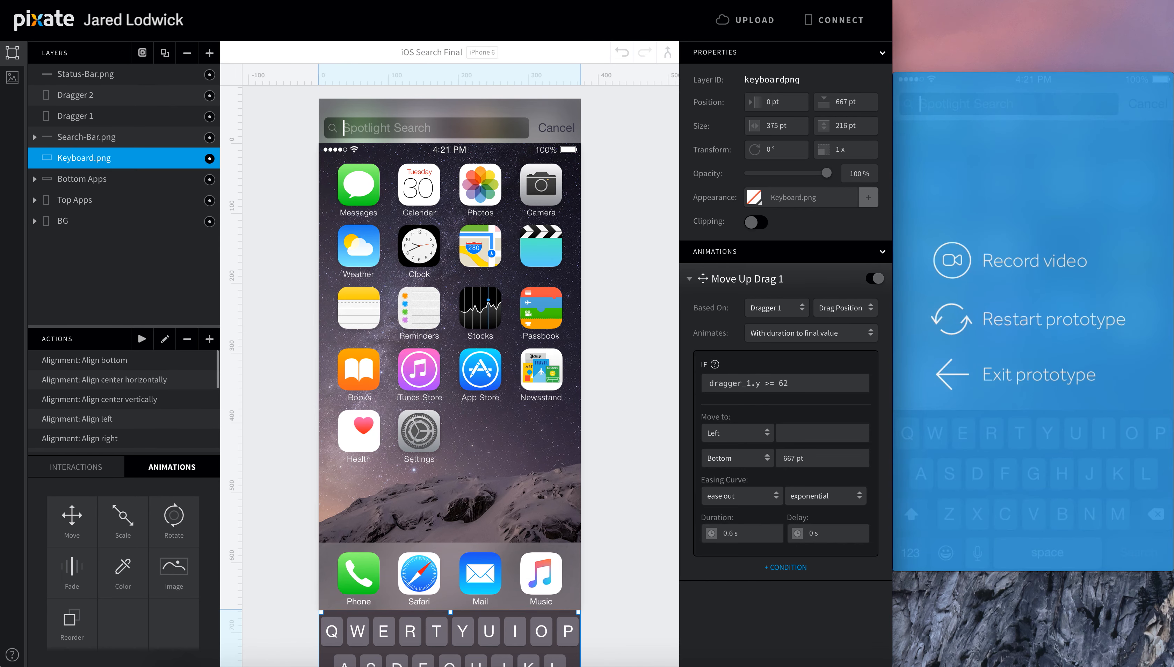
left_click(1039, 320)
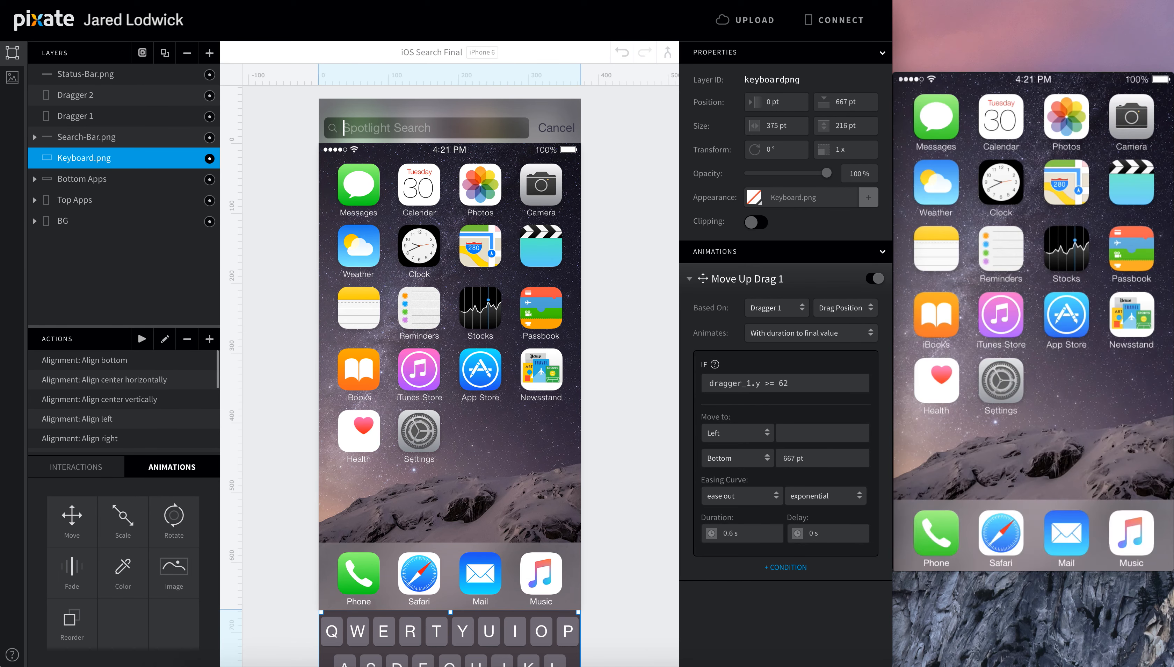
Add a Move animation named Move Down 1 to the Top Apps layer.
left_click(74, 200)
left_click_drag(71, 514, 90, 200)
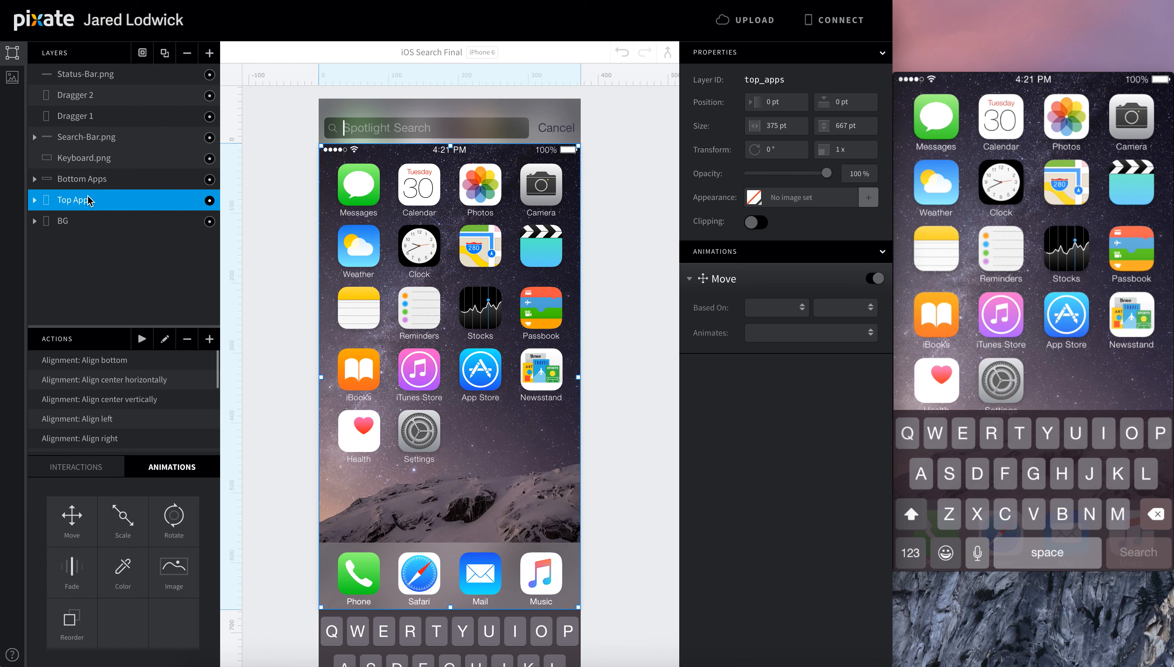
double_click(725, 279)
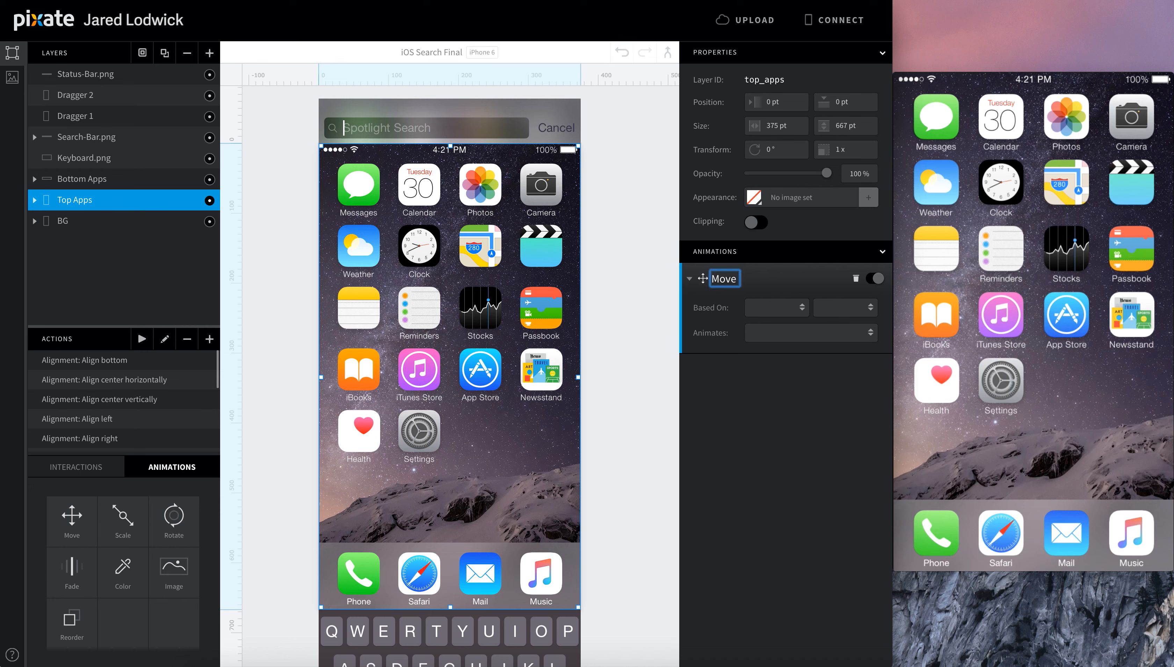
type("Down 1")
key("Return")
Base Top Apps' Move Down 1 on Dragger 1's Drag Position.
left_click(774, 310)
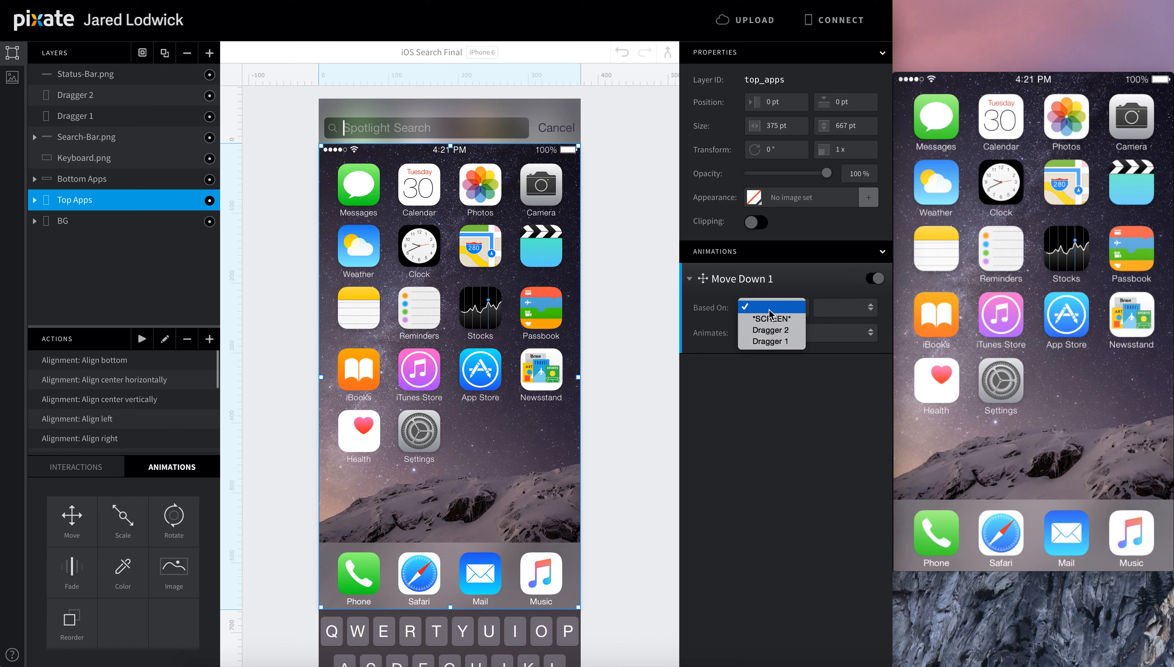
left_click(768, 343)
left_click(845, 308)
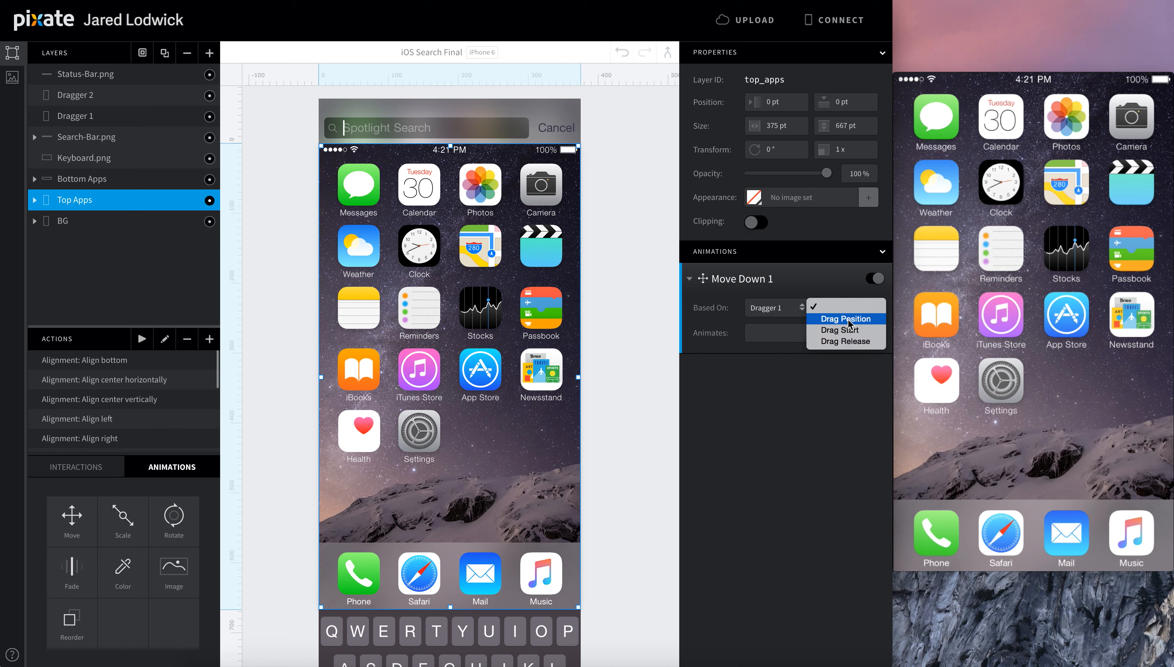
left_click(848, 320)
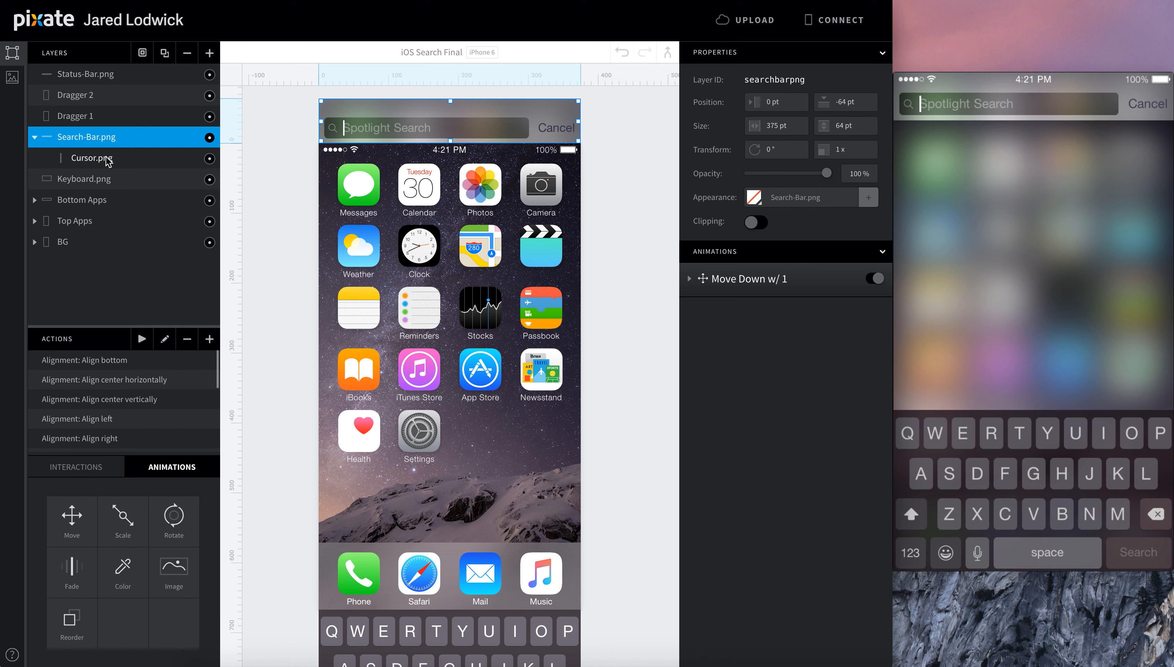
Add a Fade animation named Blink to the Cursor.png layer and set the layer's opacity to 0%.
left_click(106, 158)
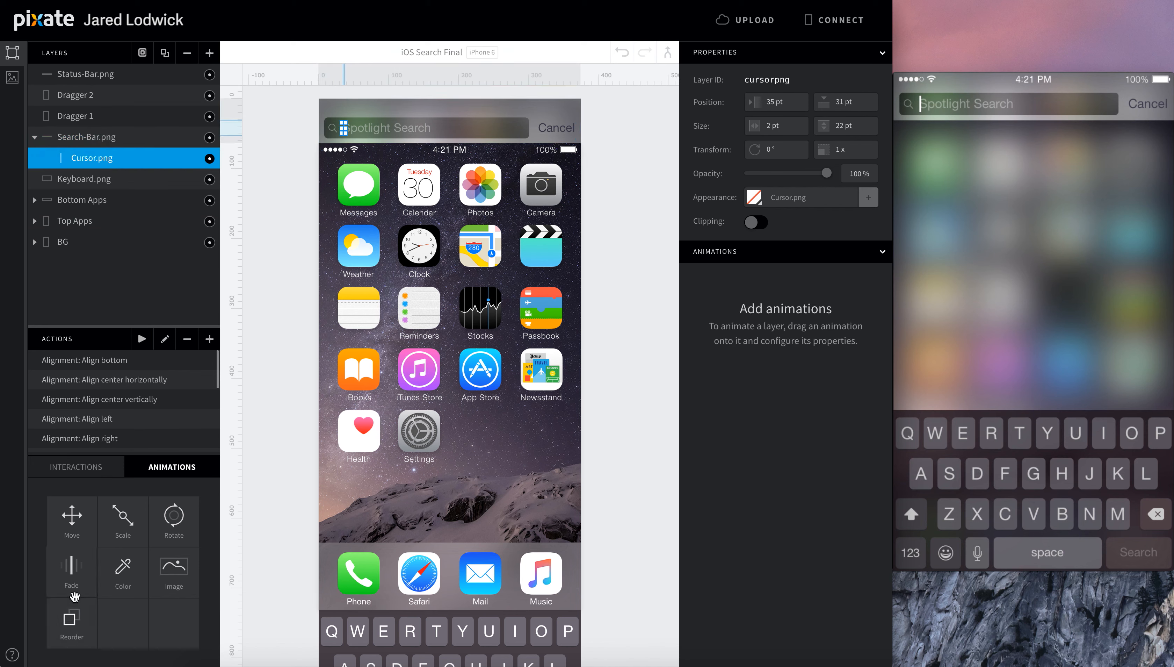
left_click_drag(74, 595, 92, 159)
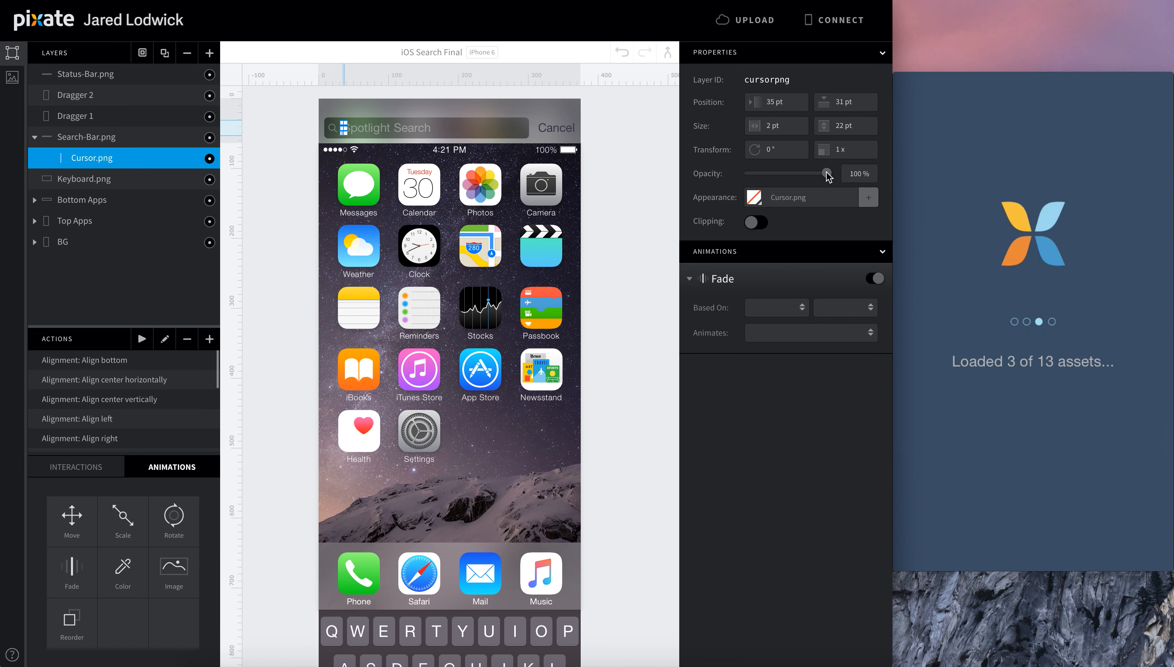
left_click_drag(827, 176, 669, 182)
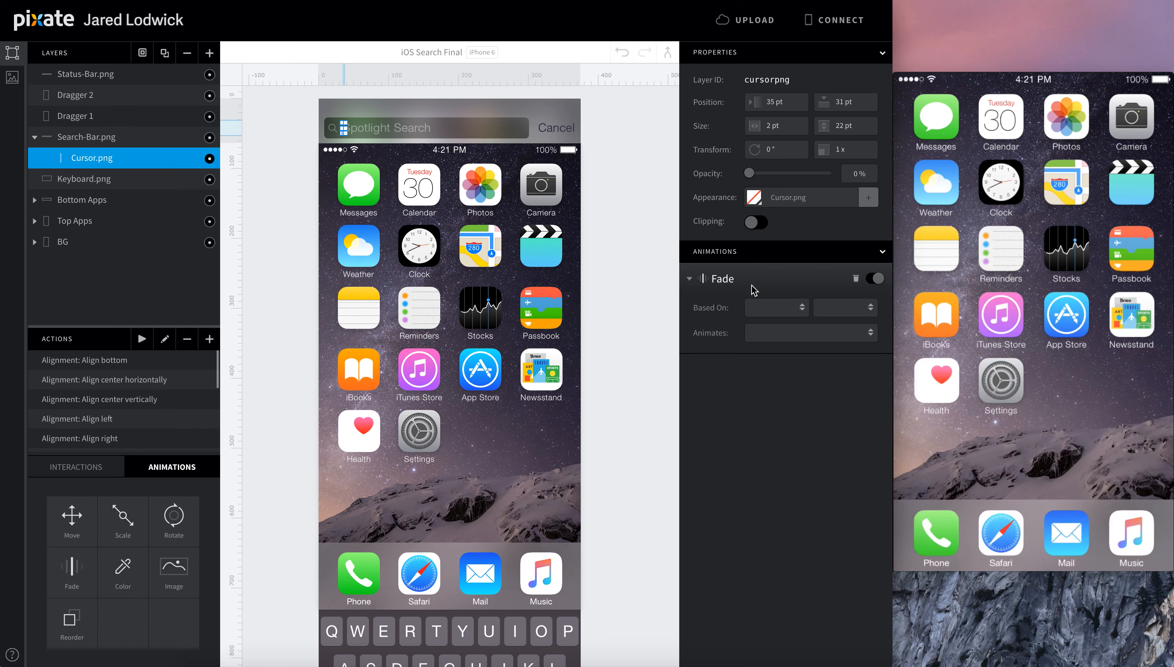
double_click(730, 282)
type("Blink")
key("Return")
Base Blink on Dragger 1's Drag Position, animating with duration to final value.
left_click(777, 308)
left_click(773, 327)
left_click(811, 333)
left_click(801, 350)
Give Blink the condition dragger_1.y >= 62 and fade the cursor to 100%.
left_click(785, 384)
type("dragger_1.y >=")
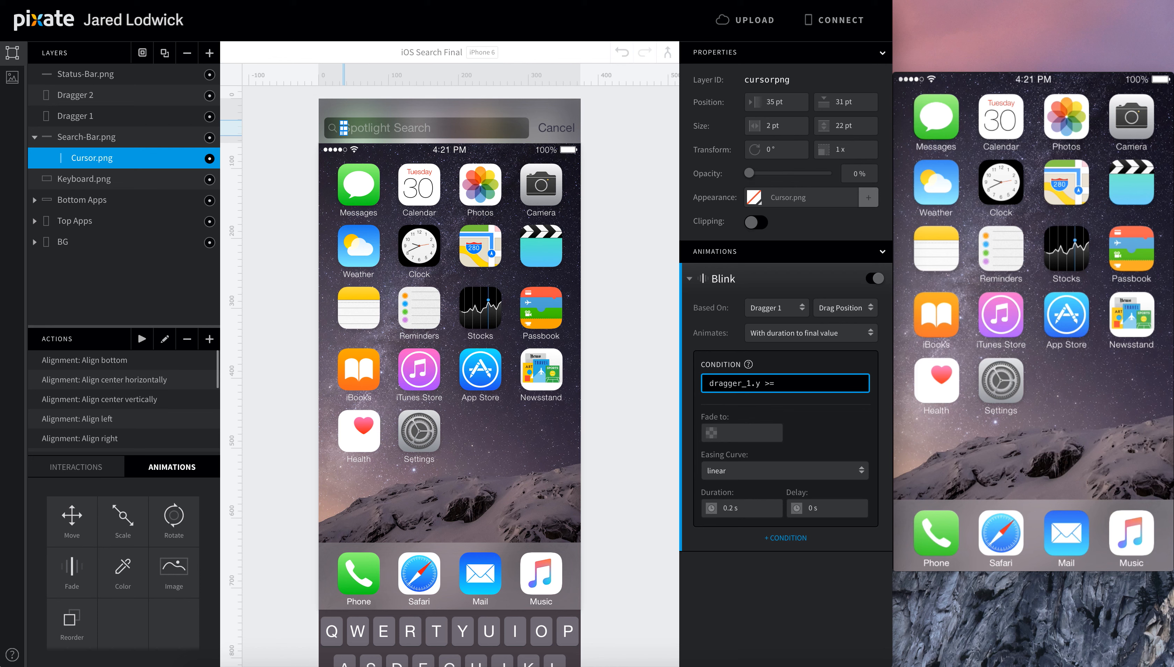
type(" 62")
key("Tab")
type("100")
Set Blink's easing curve to spring with friction 0 and tension 50, and test the pull-down in the device preview.
left_click(786, 470)
left_click(745, 521)
left_click(741, 508)
type("0")
key("Tab")
type("50")
left_click_drag(1033, 233, 1033, 354)
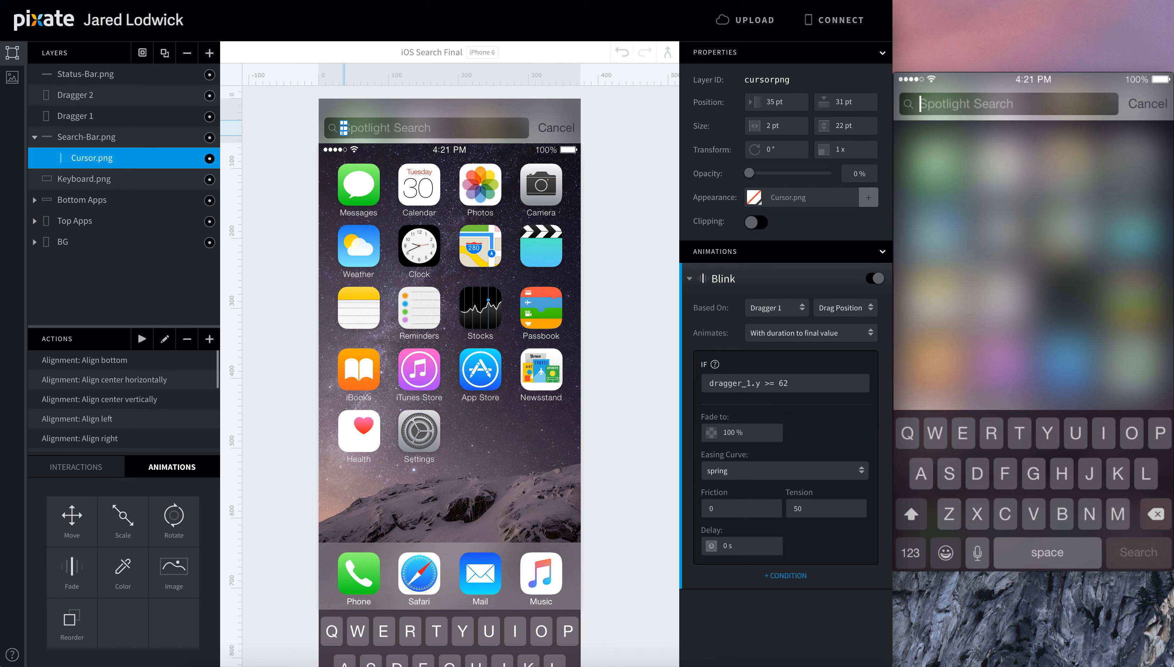